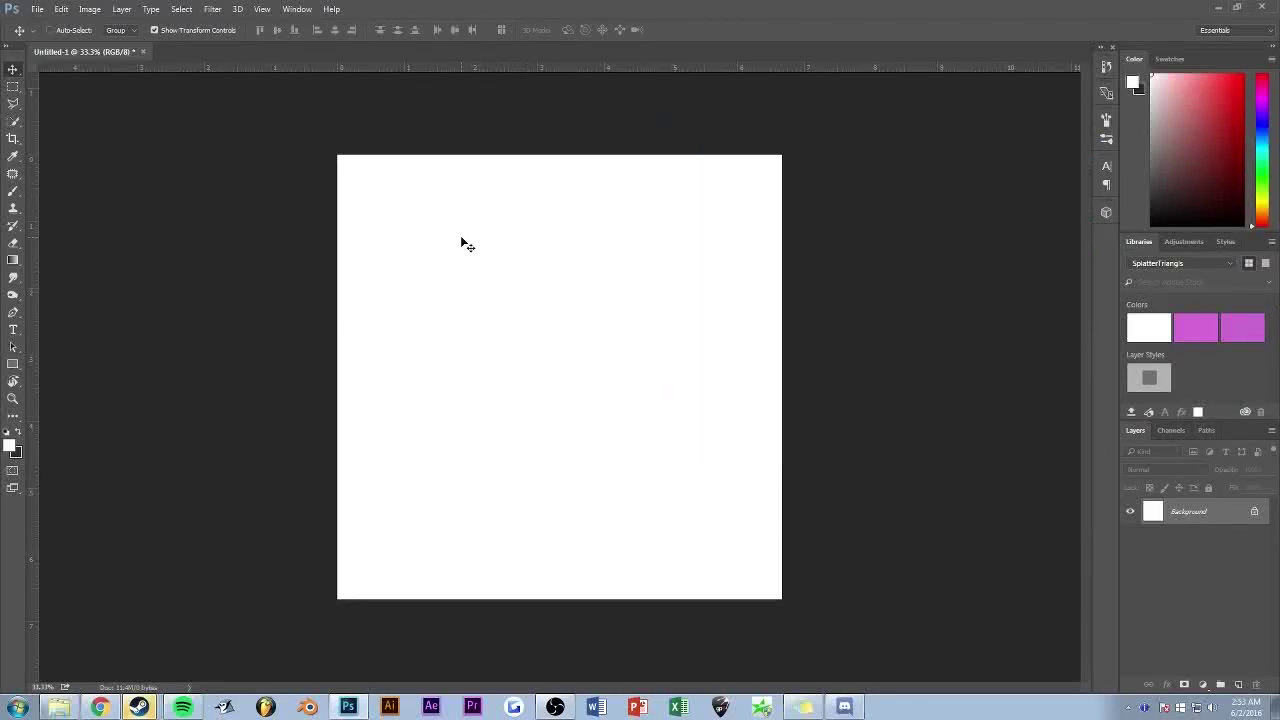
Step: Add a new layer and paint the whole canvas black with a large soft round brush
{"action": "left_click", "coordinate": [1238, 684]}
{"action": "key", "text": "b"}
{"action": "key", "text": "x"}
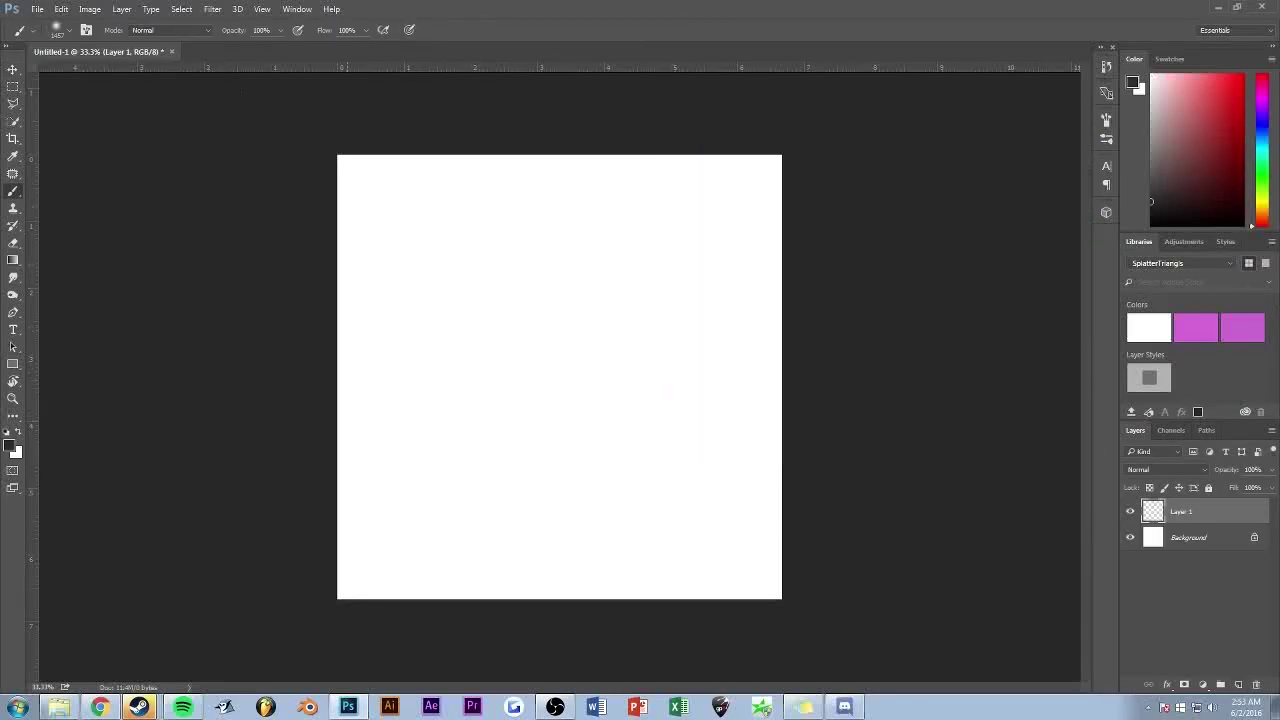
{"action": "left_click_drag", "start_coordinate": [700, 170], "coordinate": [400, 170]}
{"action": "left_click", "coordinate": [66, 31]}
{"action": "double_click", "coordinate": [27, 157]}
{"action": "left_click_drag", "start_coordinate": [760, 200], "coordinate": [3, 410]}
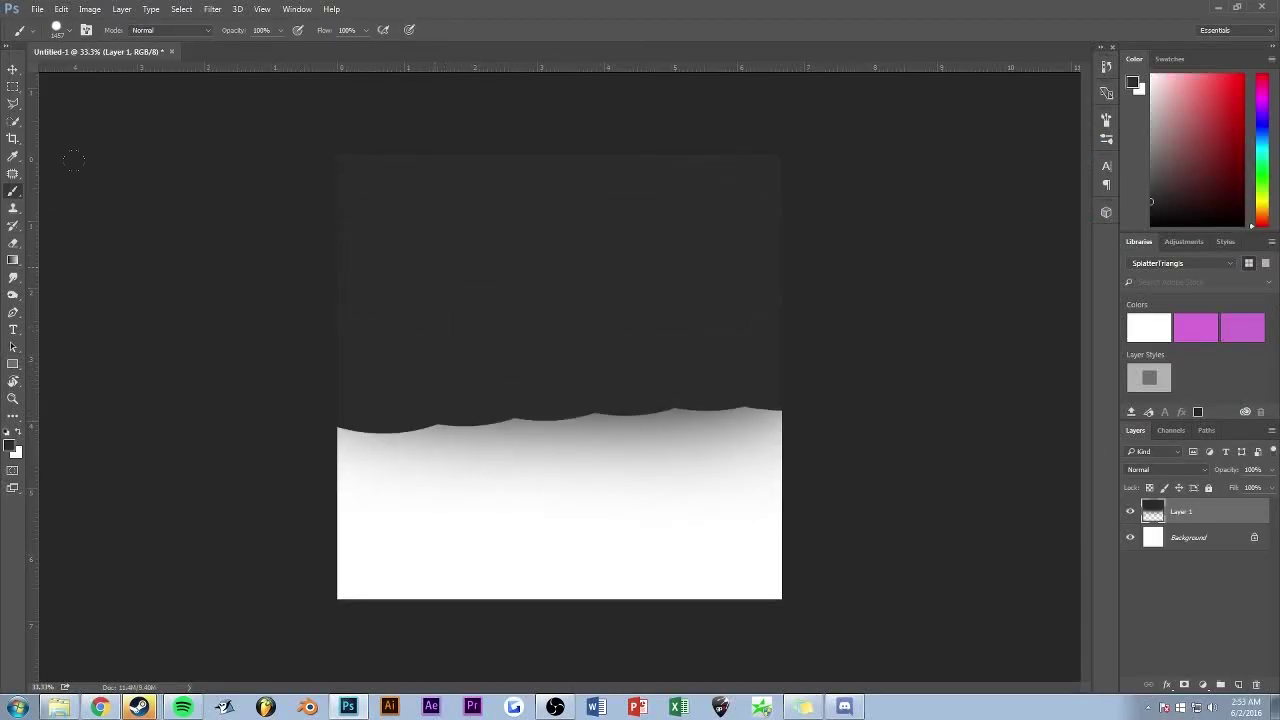
Step: Add an empty Layer 2 above and hide the dark Layer 1
{"action": "left_click", "coordinate": [9, 445]}
{"action": "key", "text": "Escape"}
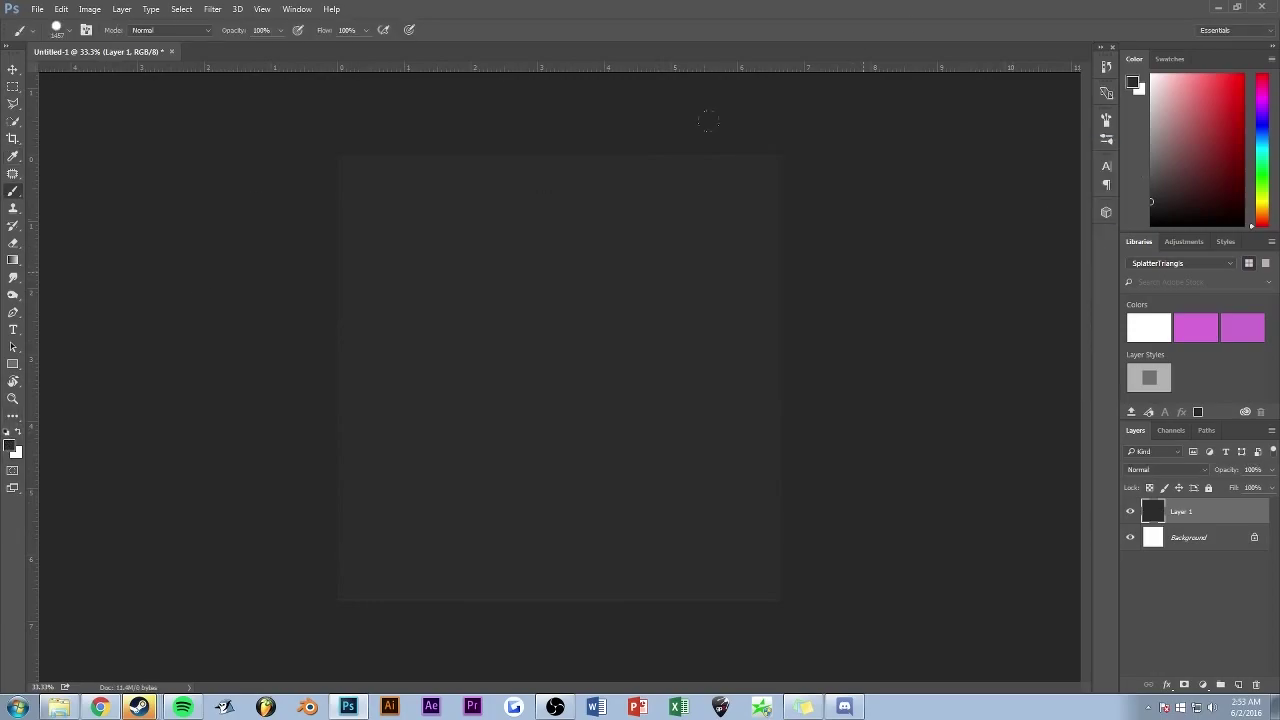
{"action": "left_click", "coordinate": [1238, 685]}
{"action": "left_click", "coordinate": [1131, 537]}
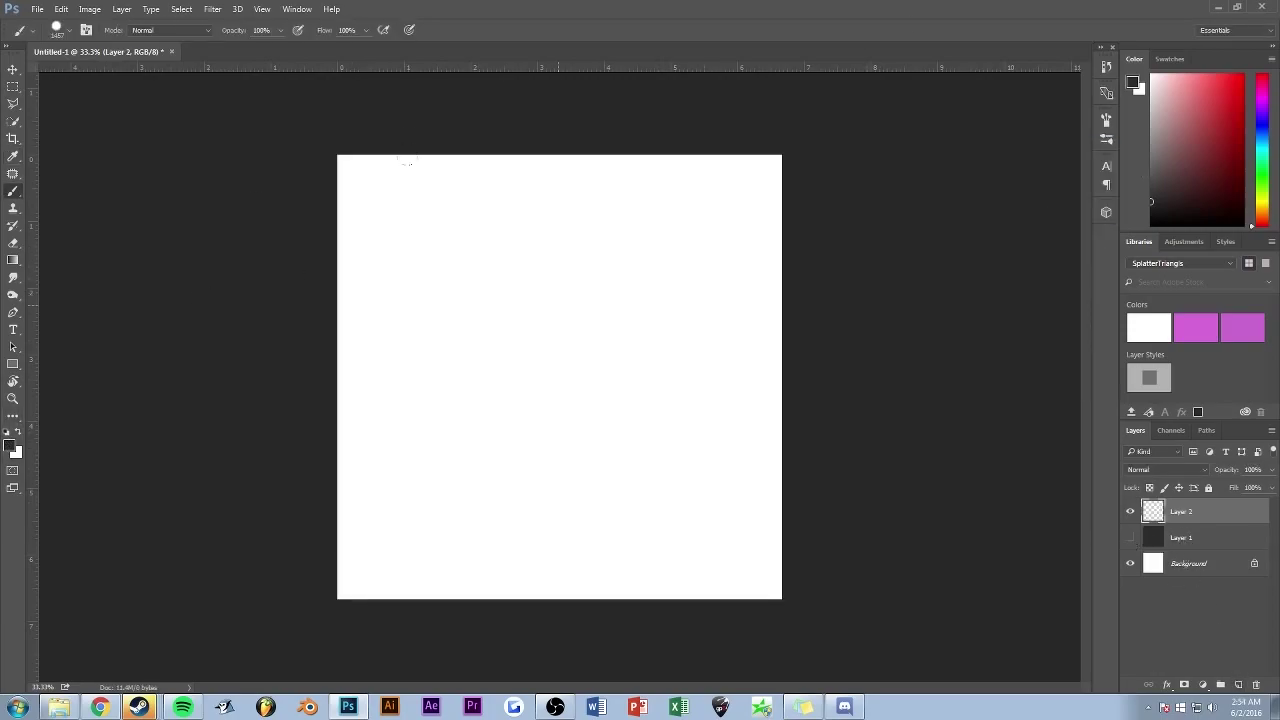
Step: Set the background colour to a light teal in the Color Picker
{"action": "left_click", "coordinate": [15, 452]}
{"action": "left_click", "coordinate": [946, 245]}
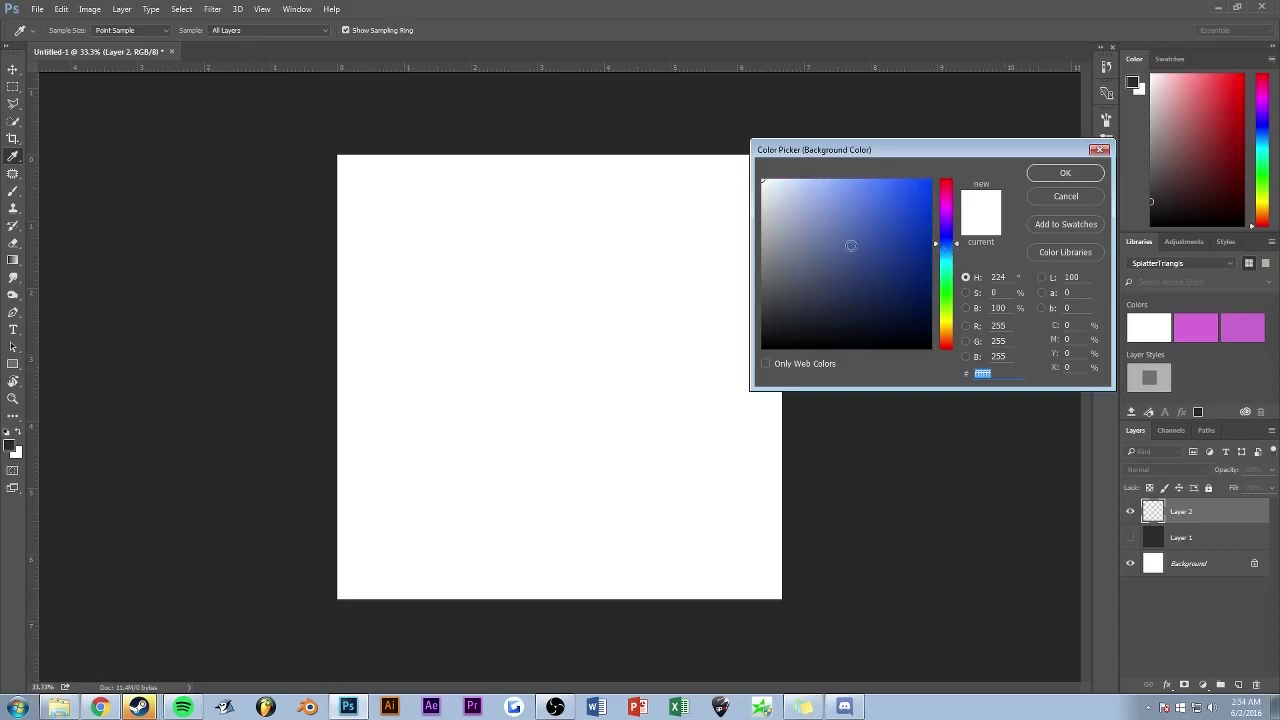
{"action": "left_click_drag", "start_coordinate": [948, 255], "coordinate": [948, 258]}
{"action": "left_click_drag", "start_coordinate": [871, 263], "coordinate": [851, 230]}
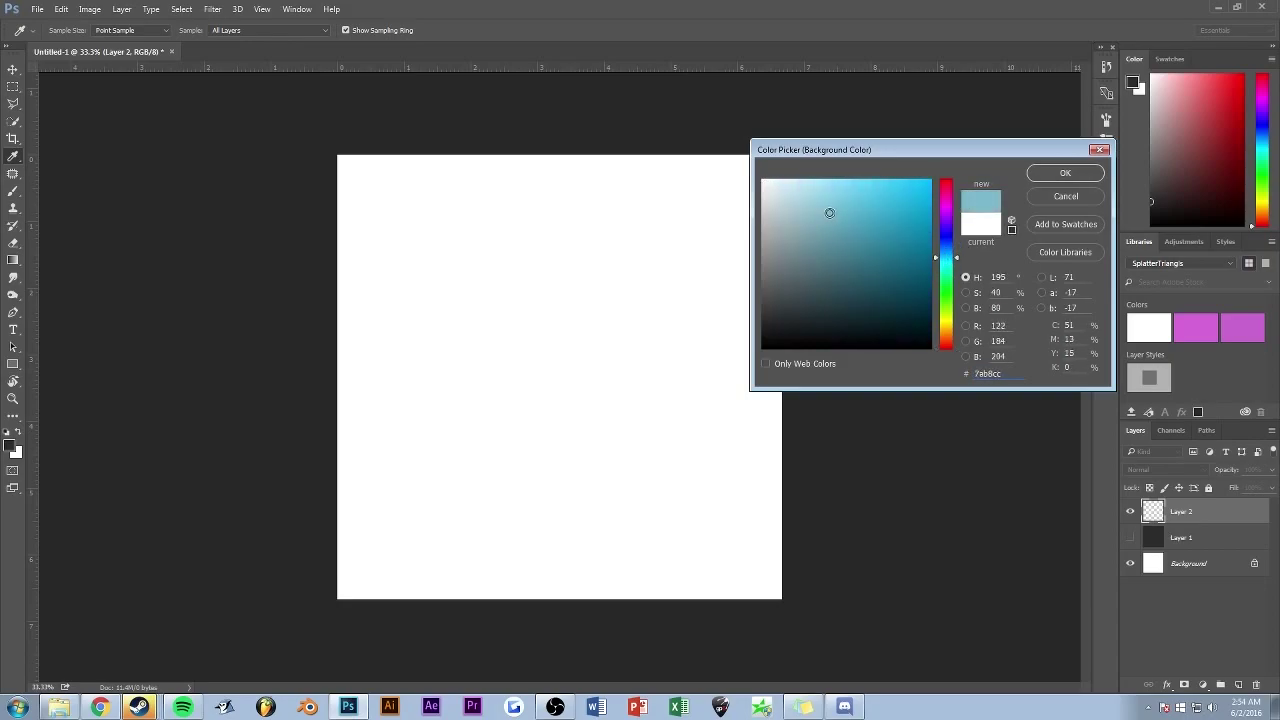
{"action": "key", "text": "Return"}
Step: Stamp a large teal circle on Layer 2 and nudge it slightly into place
{"action": "key", "text": "b"}
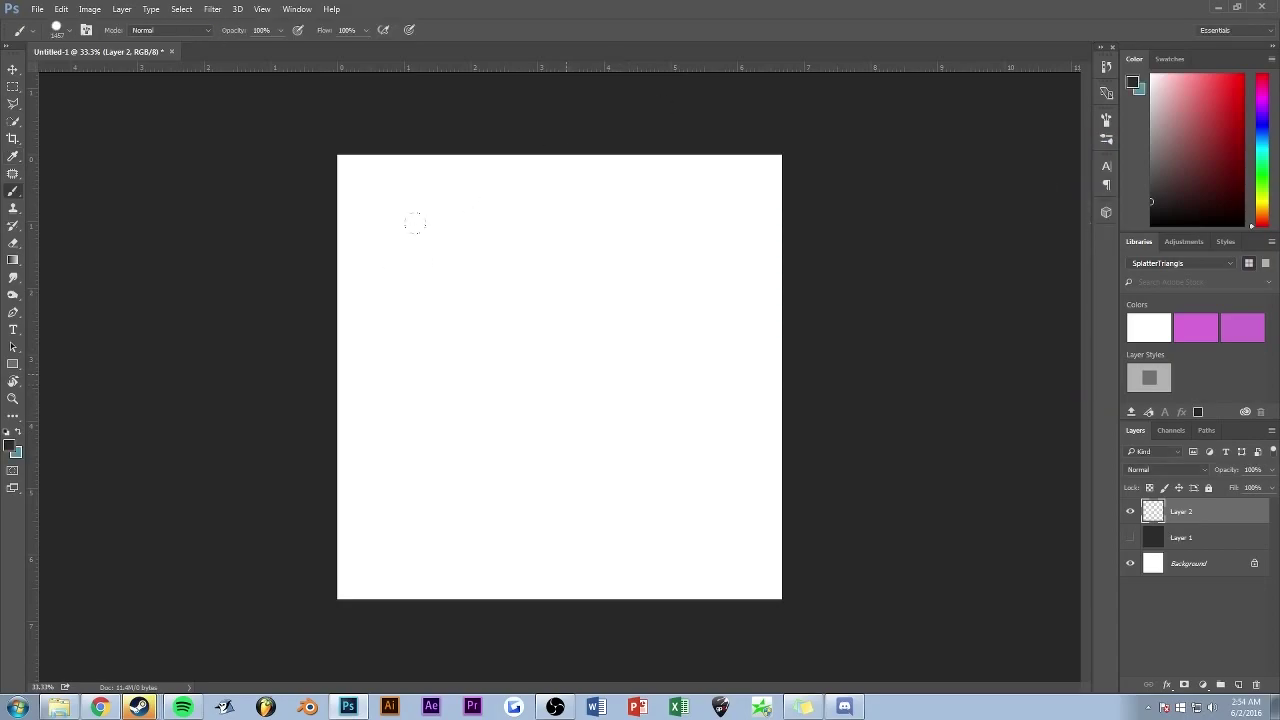
{"action": "key", "text": "x"}
{"action": "left_click", "coordinate": [564, 380]}
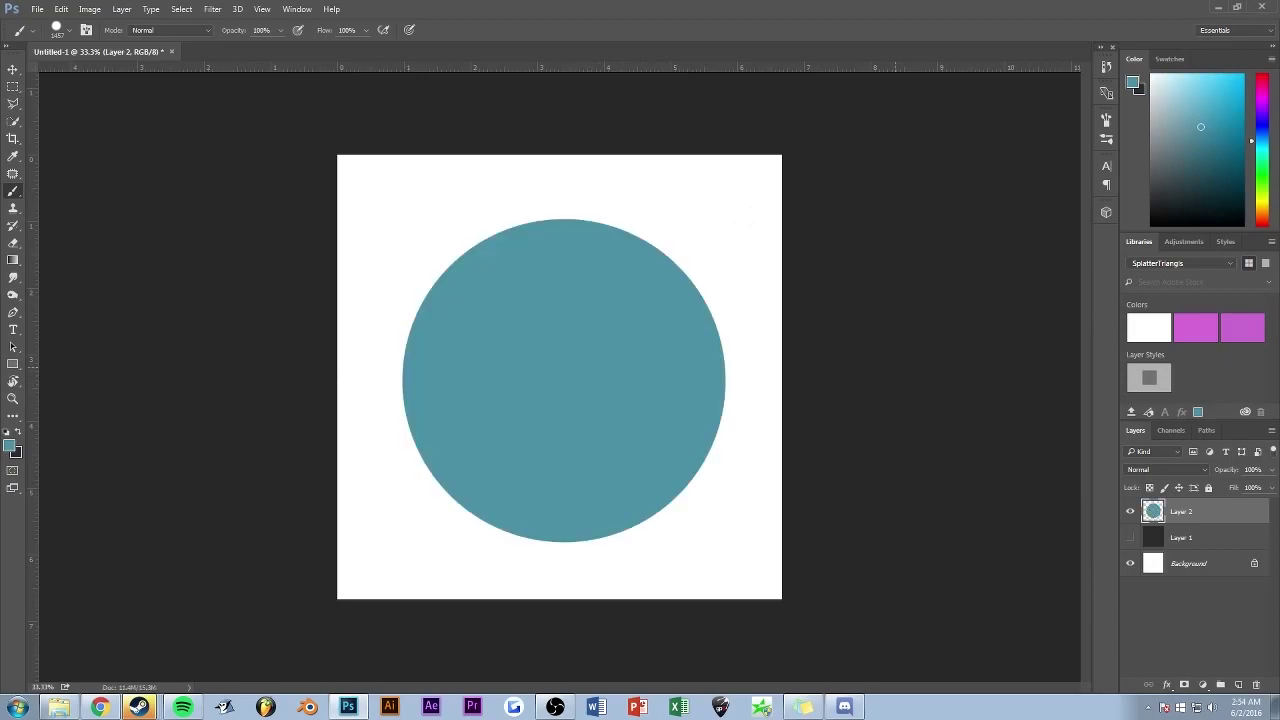
{"action": "key", "text": "v"}
{"action": "mouse_move", "coordinate": [506, 346]}
{"action": "left_mouse_down"}
{"action": "mouse_move", "coordinate": [502, 387]}
{"action": "mouse_move", "coordinate": [499, 342]}
{"action": "left_mouse_up"}
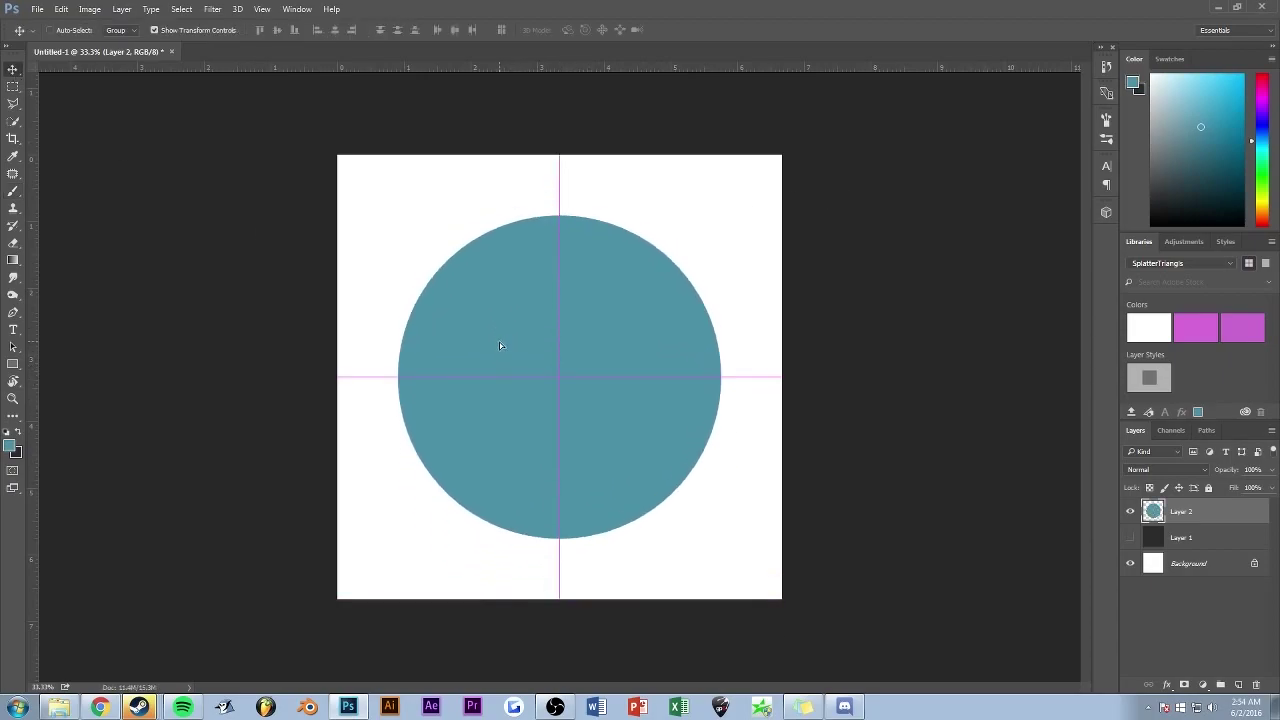
Step: Add a new layer with dark as the painting colour, trying and undoing a pen curve
{"action": "left_click", "coordinate": [1239, 684]}
{"action": "key", "text": "p"}
{"action": "key", "text": "x"}
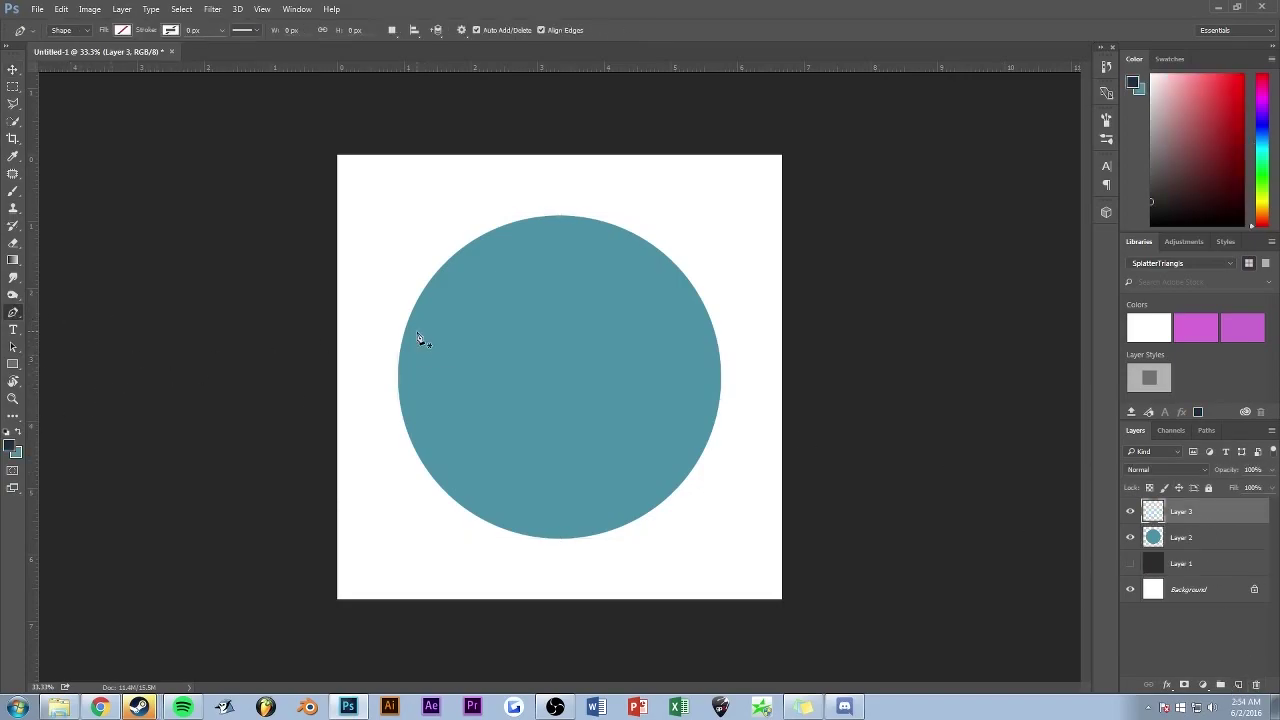
{"action": "left_click", "coordinate": [390, 361]}
{"action": "mouse_move", "coordinate": [751, 359]}
{"action": "left_mouse_down"}
{"action": "mouse_move", "coordinate": [966, 78]}
{"action": "mouse_move", "coordinate": [943, 77]}
{"action": "left_mouse_up"}
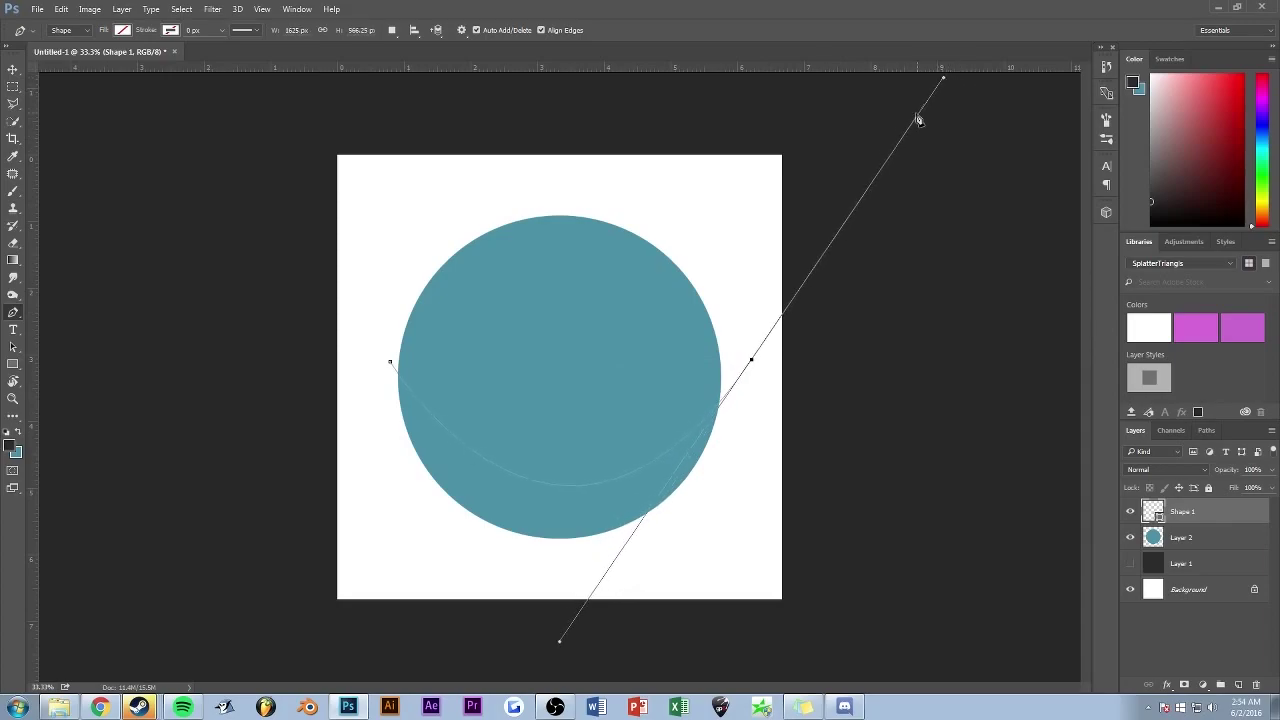
{"action": "key", "text": "ctrl+z"}
Step: Stamp a large dark circle over the teal one, with brush size set to 50
{"action": "key", "text": "b"}
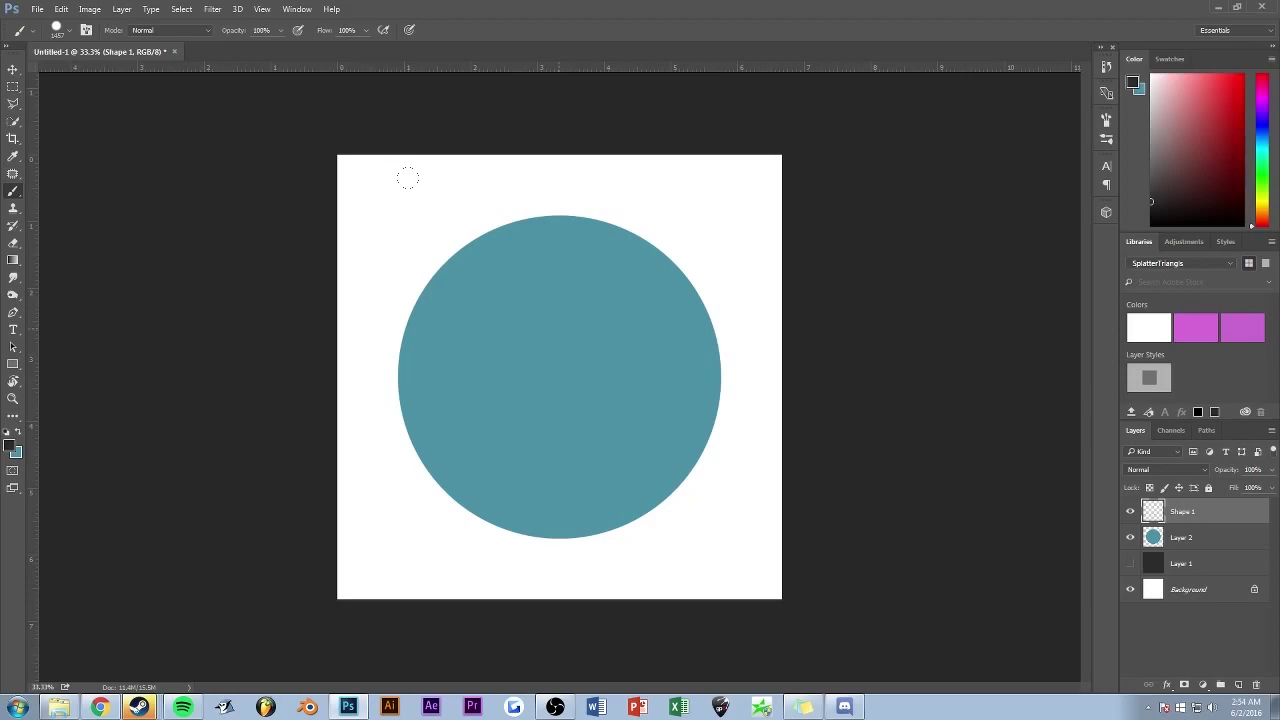
{"action": "left_click", "coordinate": [561, 333]}
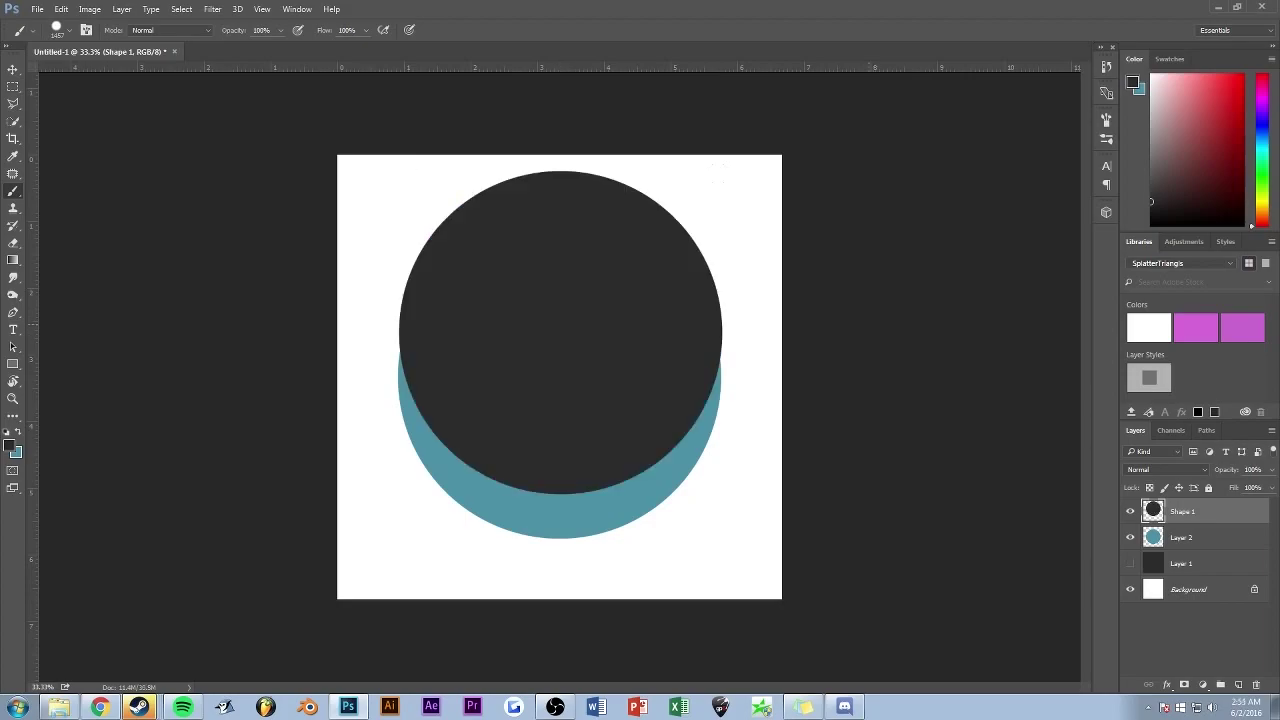
{"action": "key", "text": "ctrl+z"}
{"action": "right_click", "coordinate": [561, 298]}
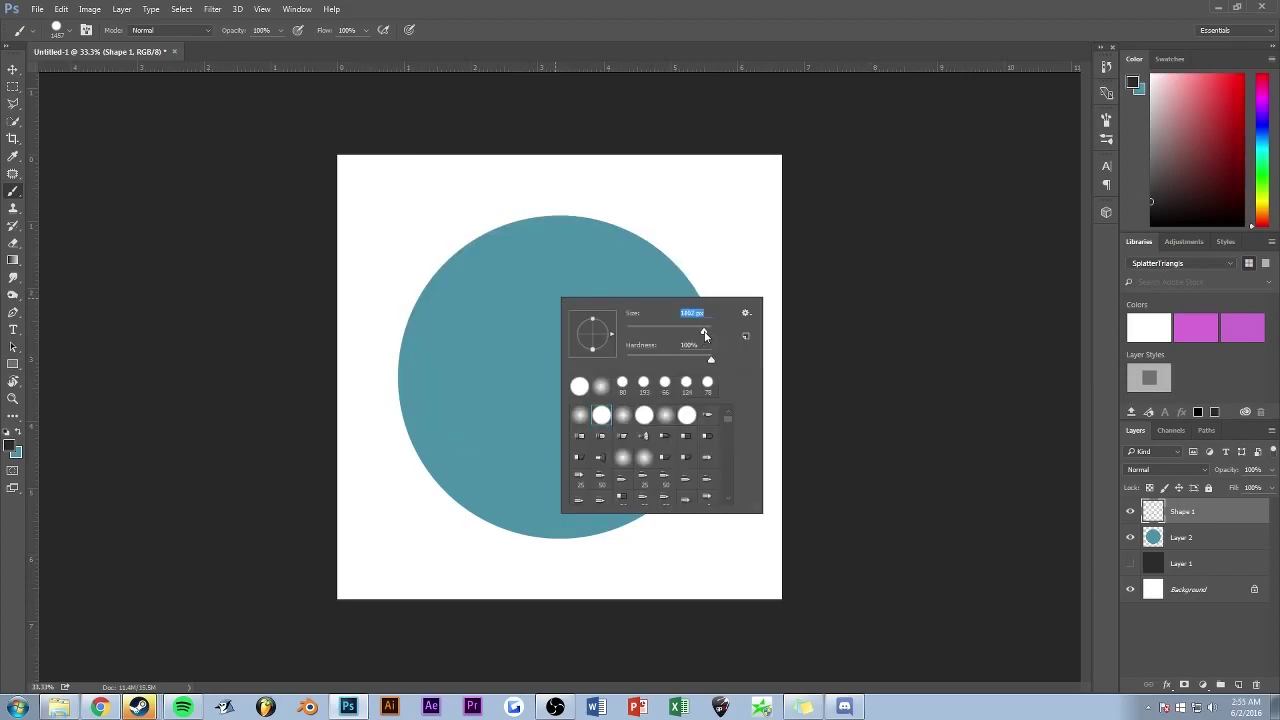
{"action": "key", "text": "Return"}
{"action": "right_click", "coordinate": [562, 335]}
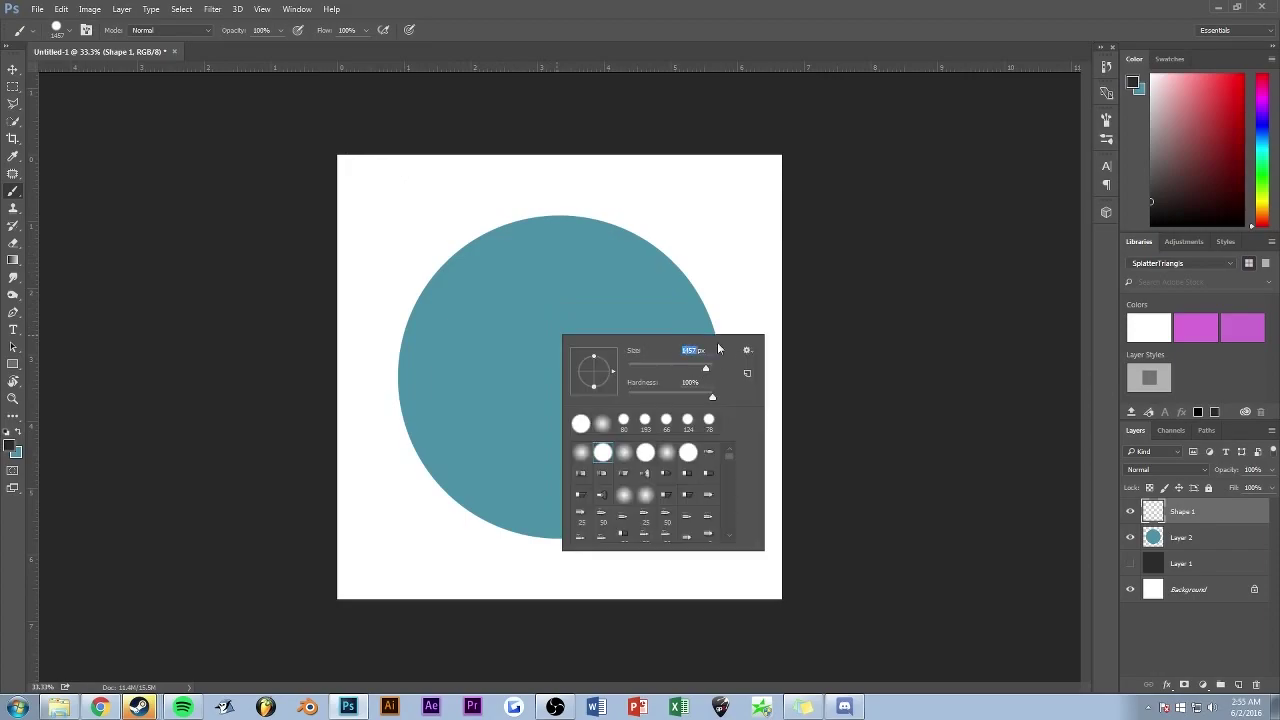
{"action": "type", "text": "50"}
{"action": "key", "text": "Return"}
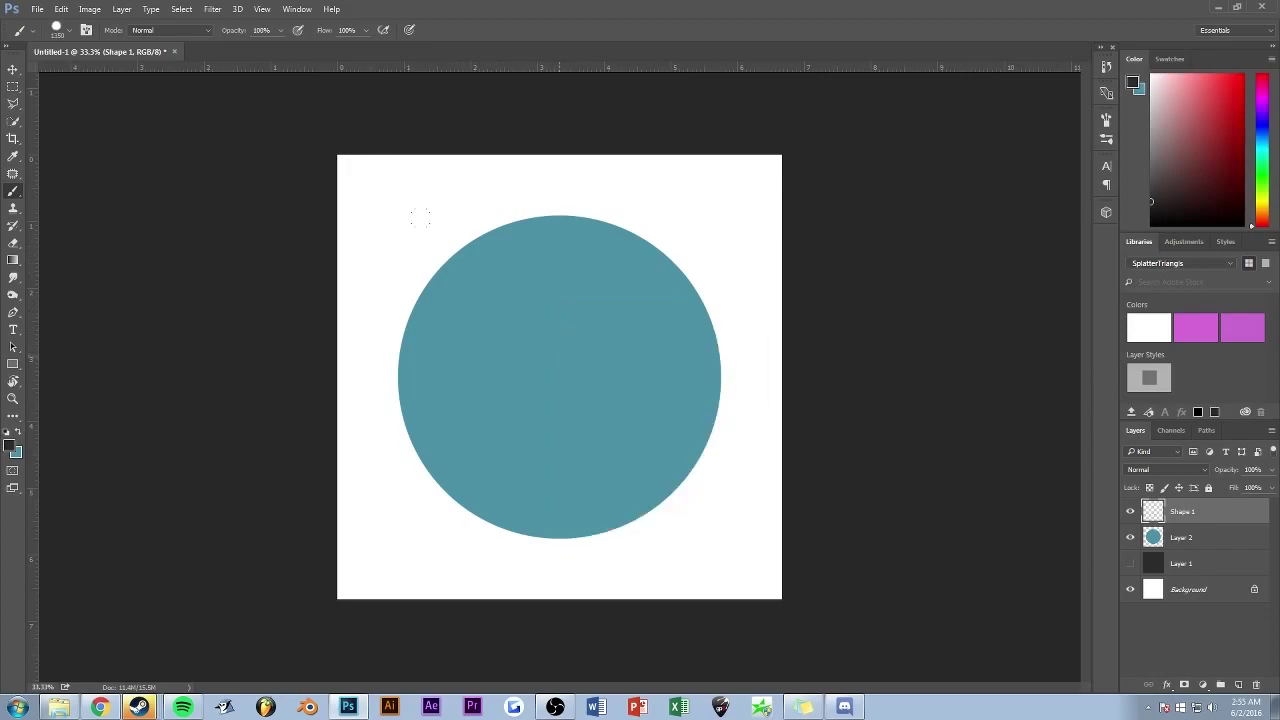
{"action": "key", "text": "ctrl+z"}
Step: Offset the dark circle upward to leave a teal crescent and show Layer 1 again
{"action": "key", "text": "v"}
{"action": "left_click_drag", "start_coordinate": [488, 306], "coordinate": [488, 304]}
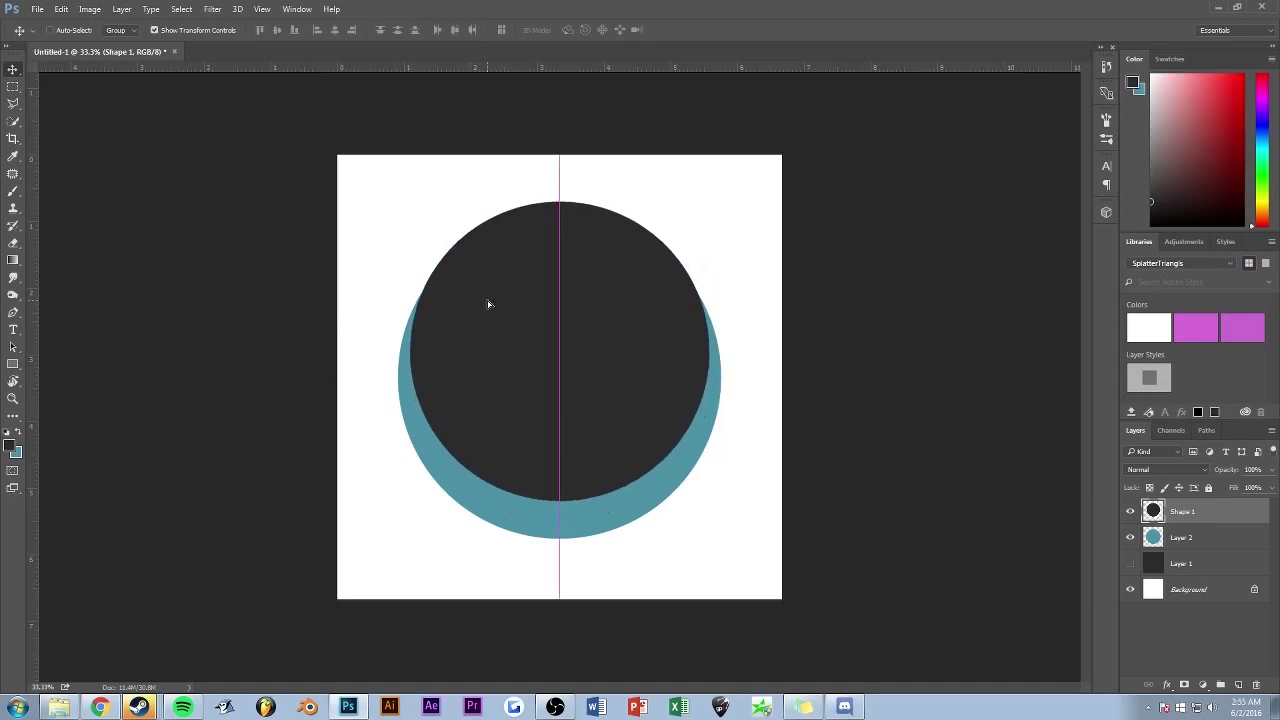
{"action": "left_click", "coordinate": [1131, 563]}
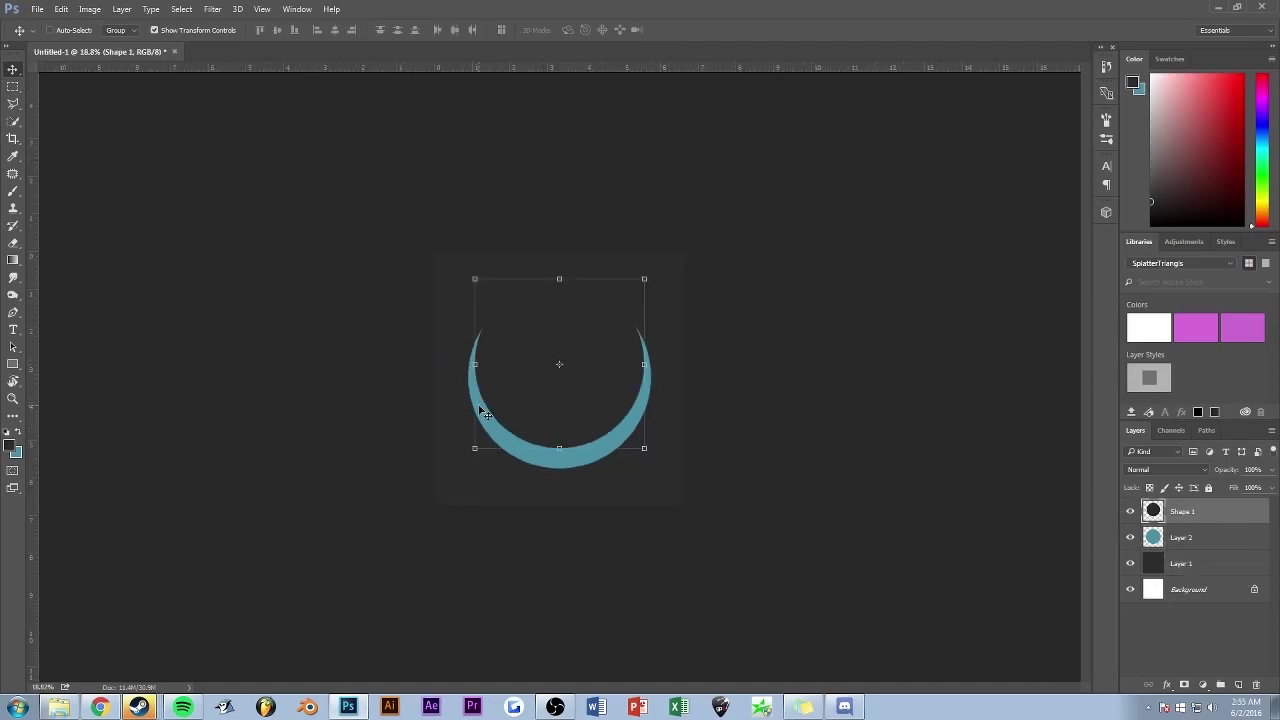
Step: Add a new top layer, draw a canvas-sized rectangle and rasterize it
{"action": "scroll", "coordinate": [500, 373], "scroll_direction": "down", "scroll_amount": 3}
{"action": "scroll", "coordinate": [500, 403], "scroll_direction": "up", "scroll_amount": 3}
{"action": "left_click", "coordinate": [1238, 685]}
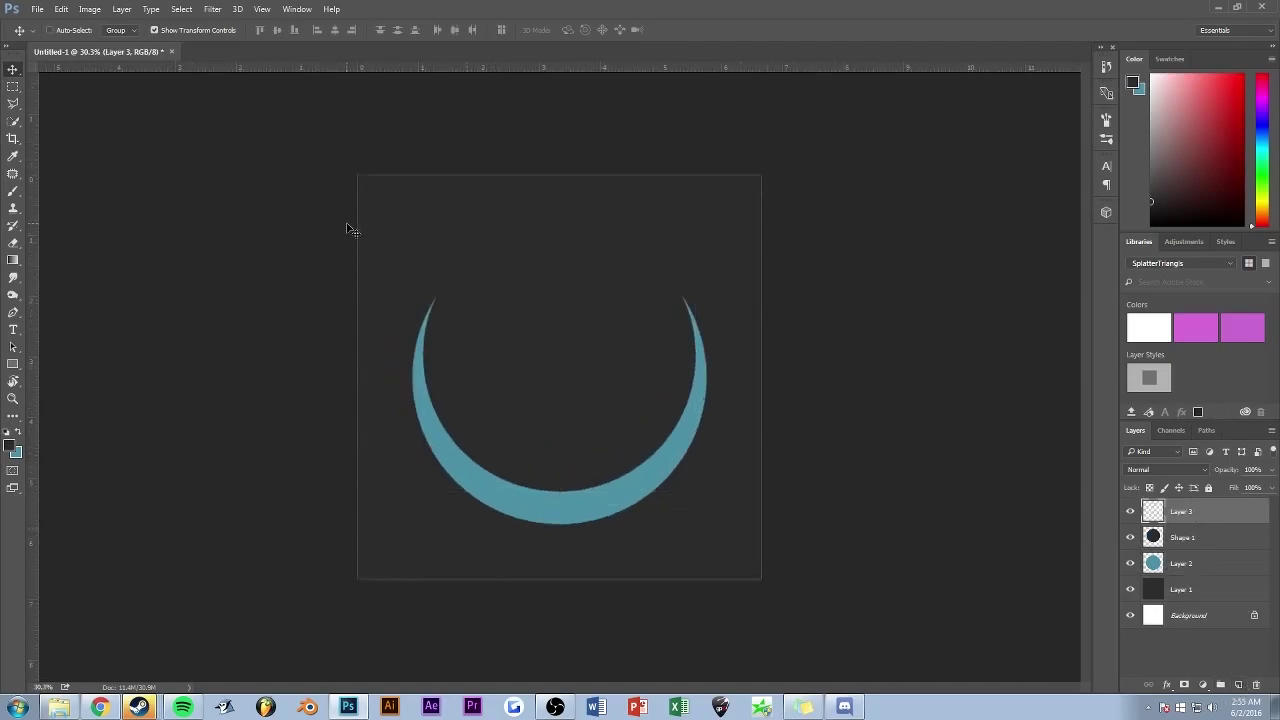
{"action": "left_click", "coordinate": [12, 366]}
{"action": "left_click_drag", "start_coordinate": [337, 165], "coordinate": [776, 593]}
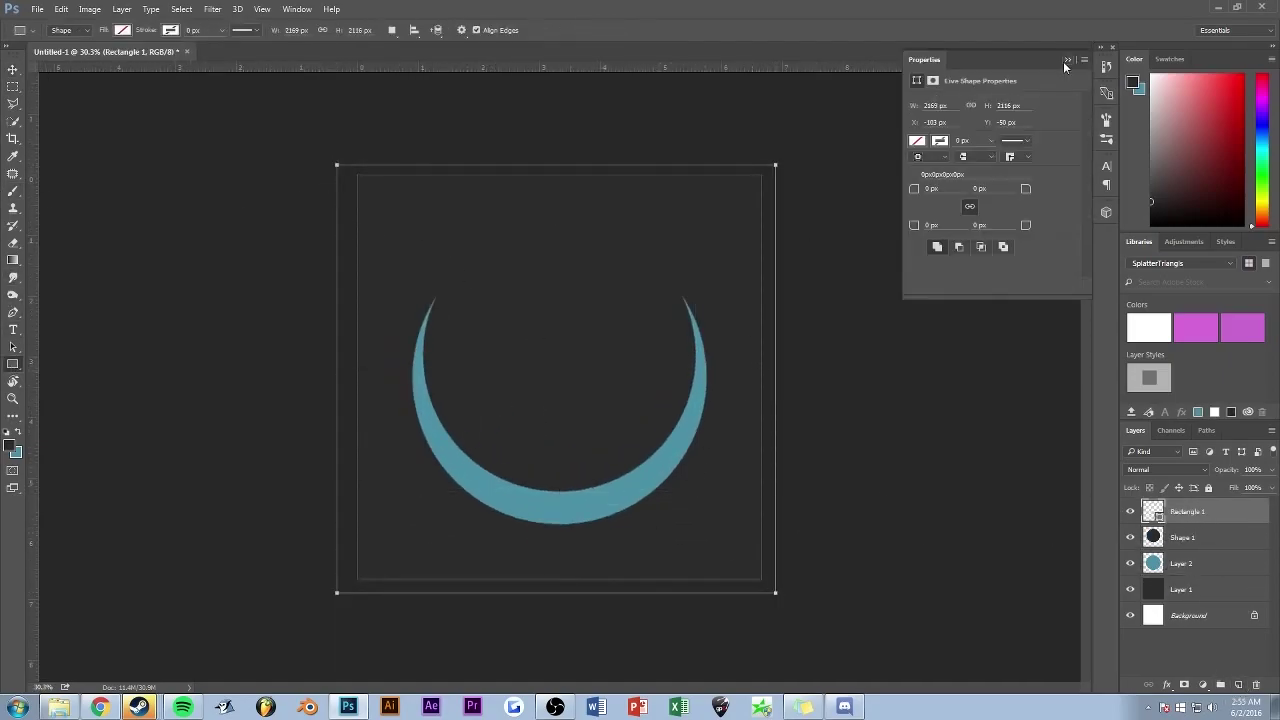
{"action": "left_click", "coordinate": [1066, 61]}
{"action": "right_click", "coordinate": [1185, 511]}
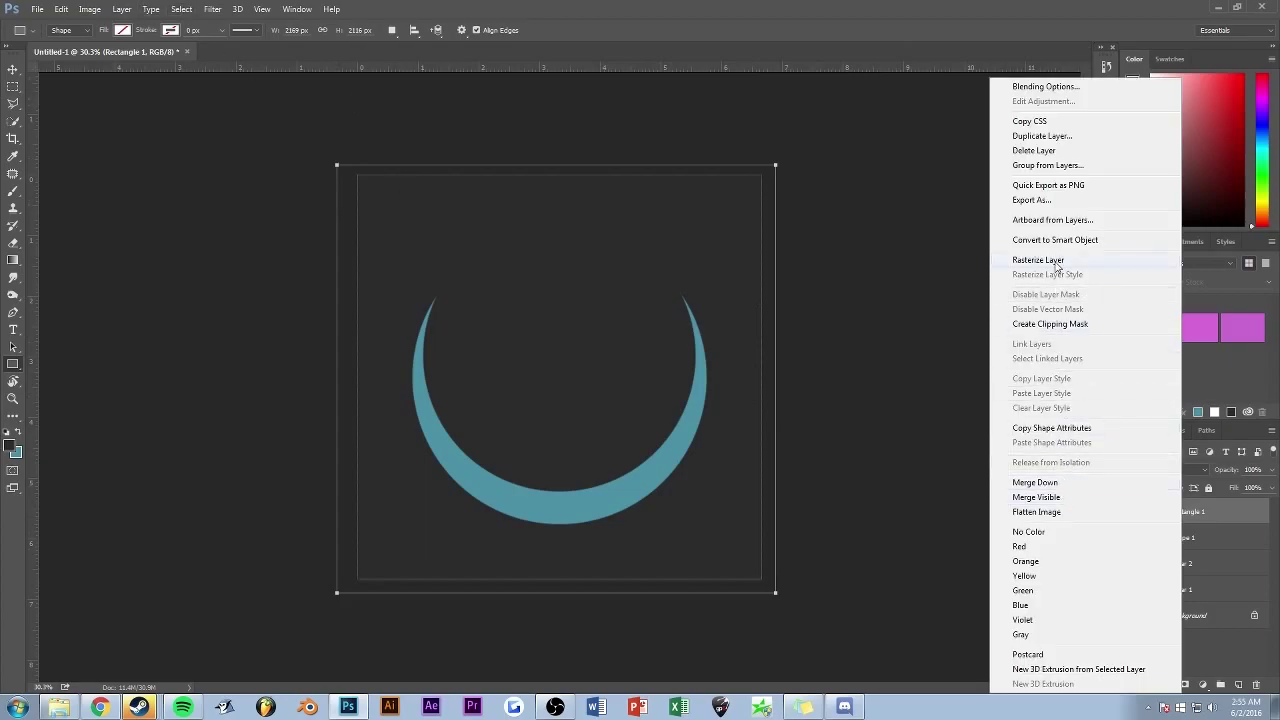
{"action": "left_click", "coordinate": [1000, 381]}
Step: Try a Lens Flare filter and Screen blending on the teal square, then step back
{"action": "left_click", "coordinate": [107, 35]}
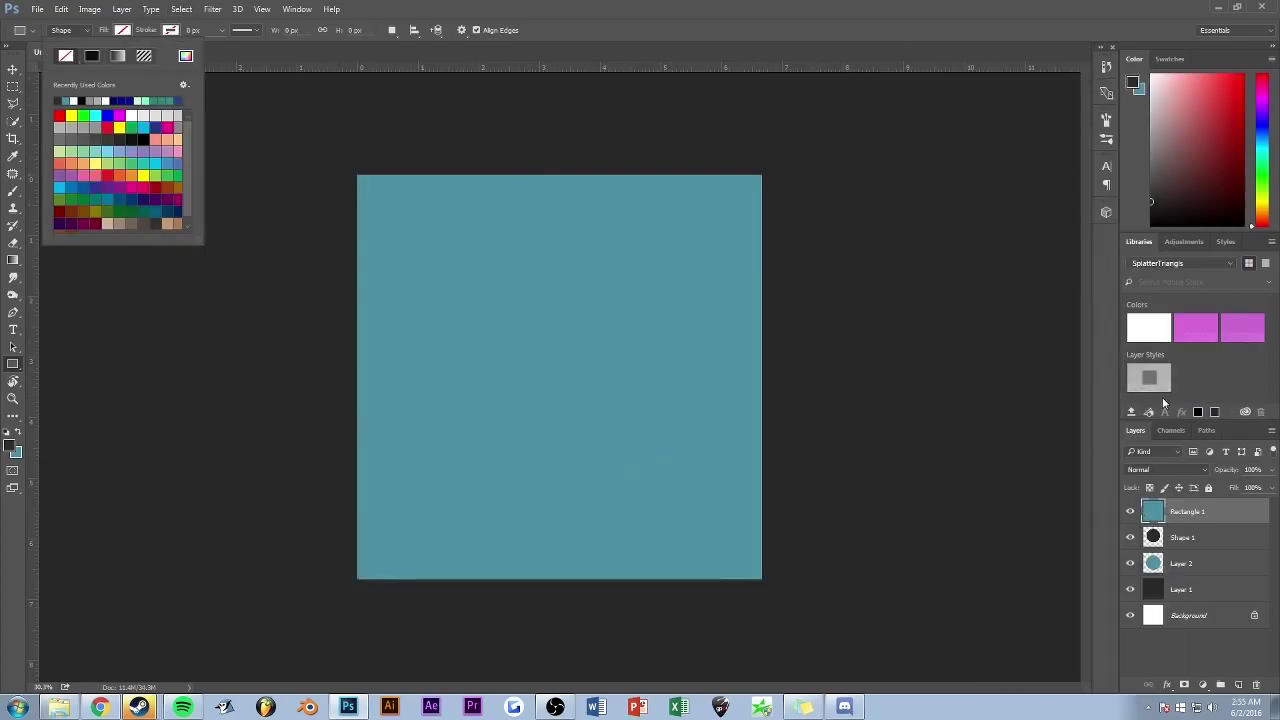
{"action": "left_click", "coordinate": [539, 292]}
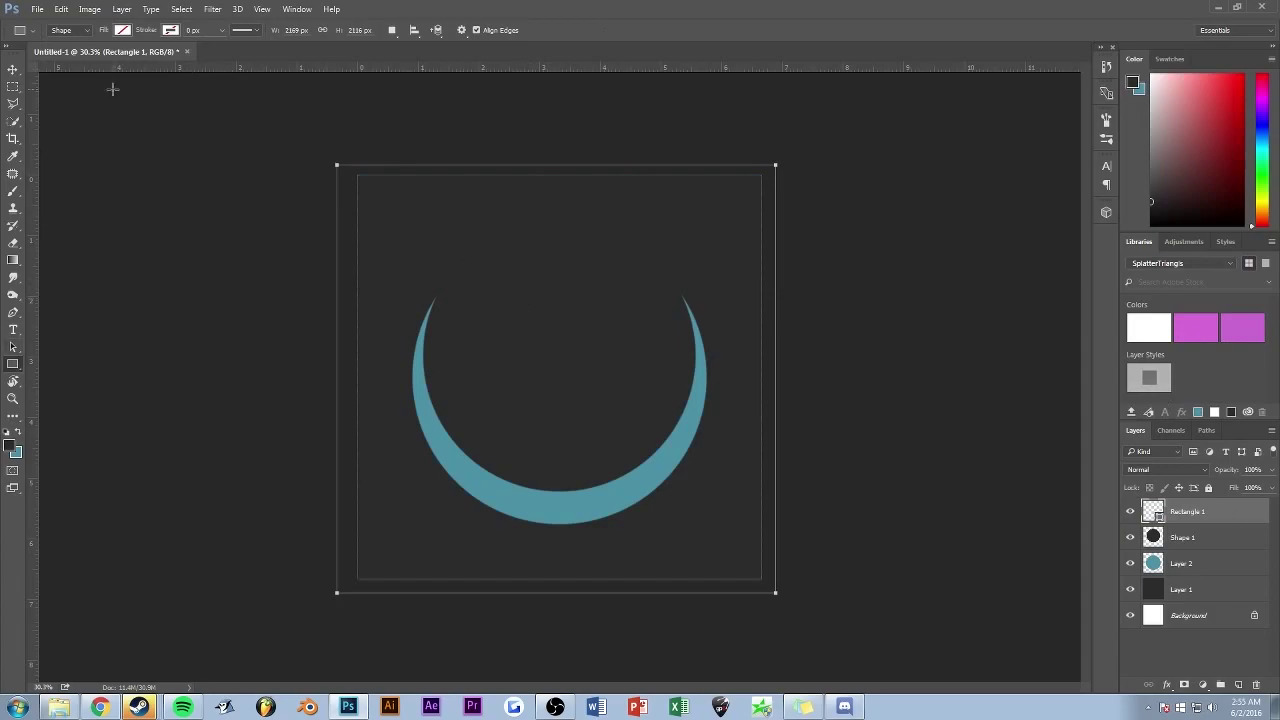
{"action": "right_click", "coordinate": [1186, 508]}
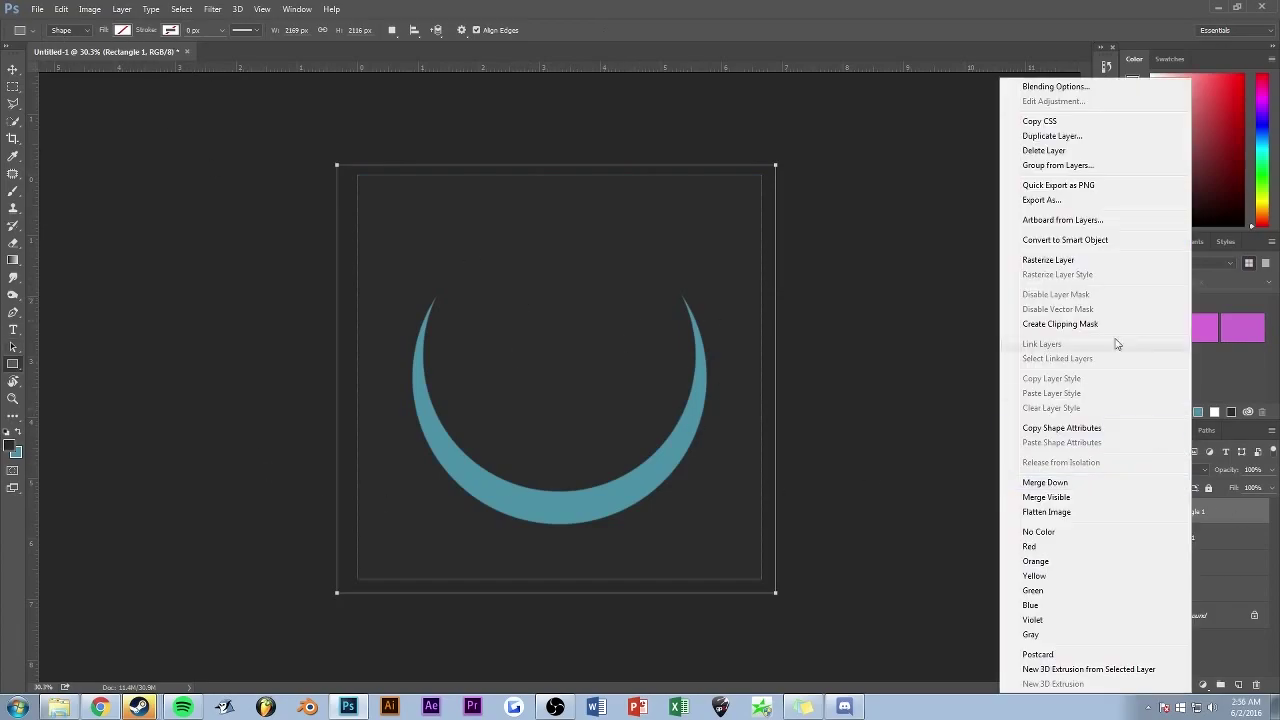
{"action": "left_click", "coordinate": [1070, 257]}
{"action": "left_click", "coordinate": [212, 9]}
{"action": "mouse_move", "coordinate": [224, 219]}
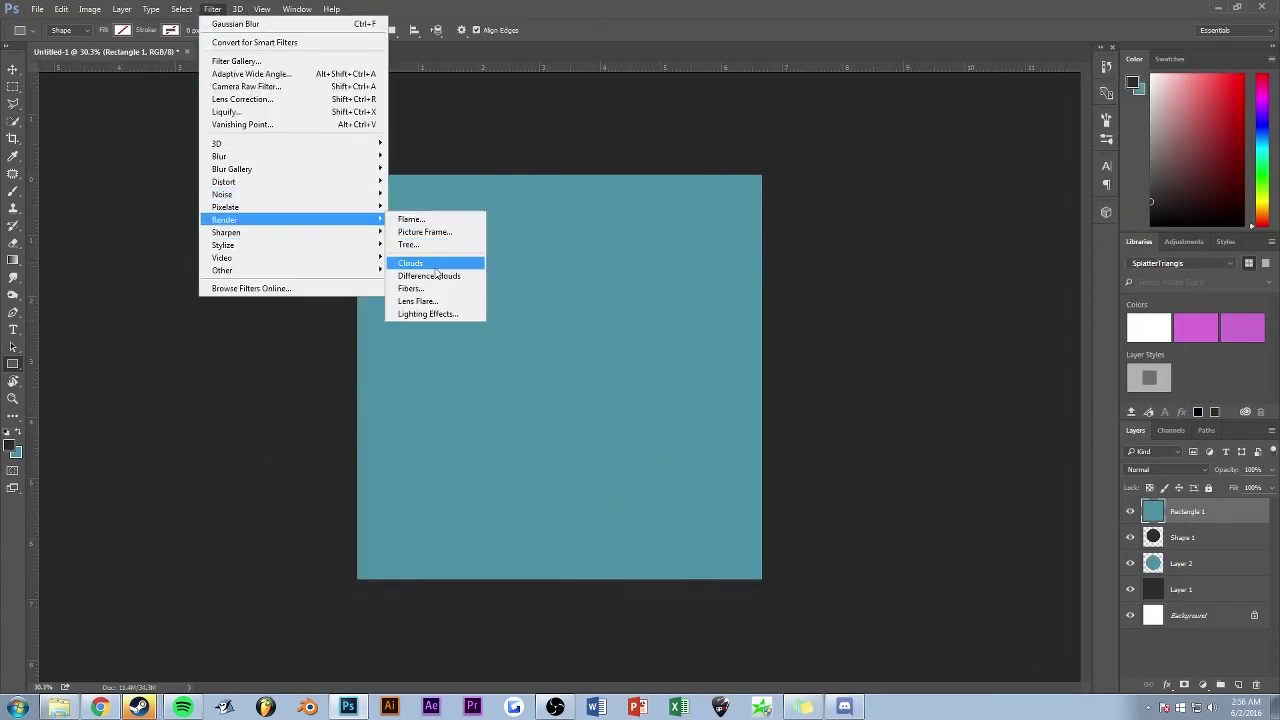
{"action": "left_click", "coordinate": [417, 301]}
{"action": "left_click", "coordinate": [943, 171]}
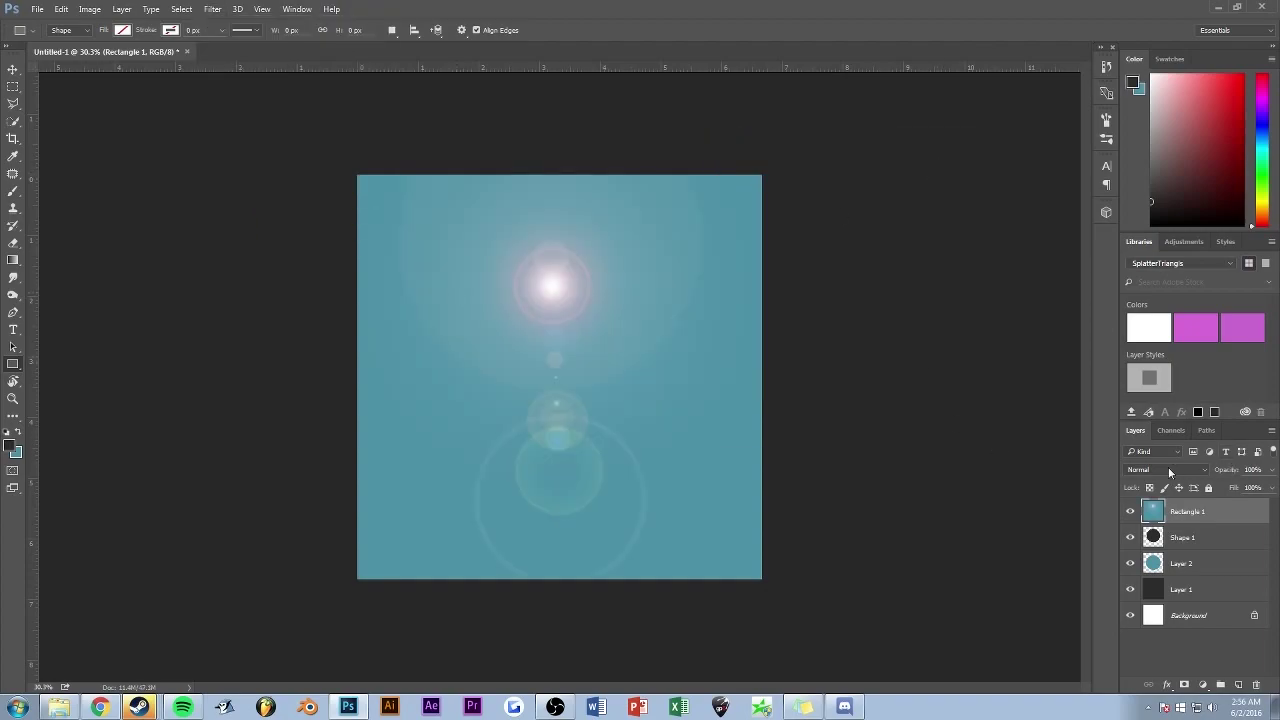
{"action": "left_click", "coordinate": [1170, 470]}
{"action": "left_click", "coordinate": [1150, 293]}
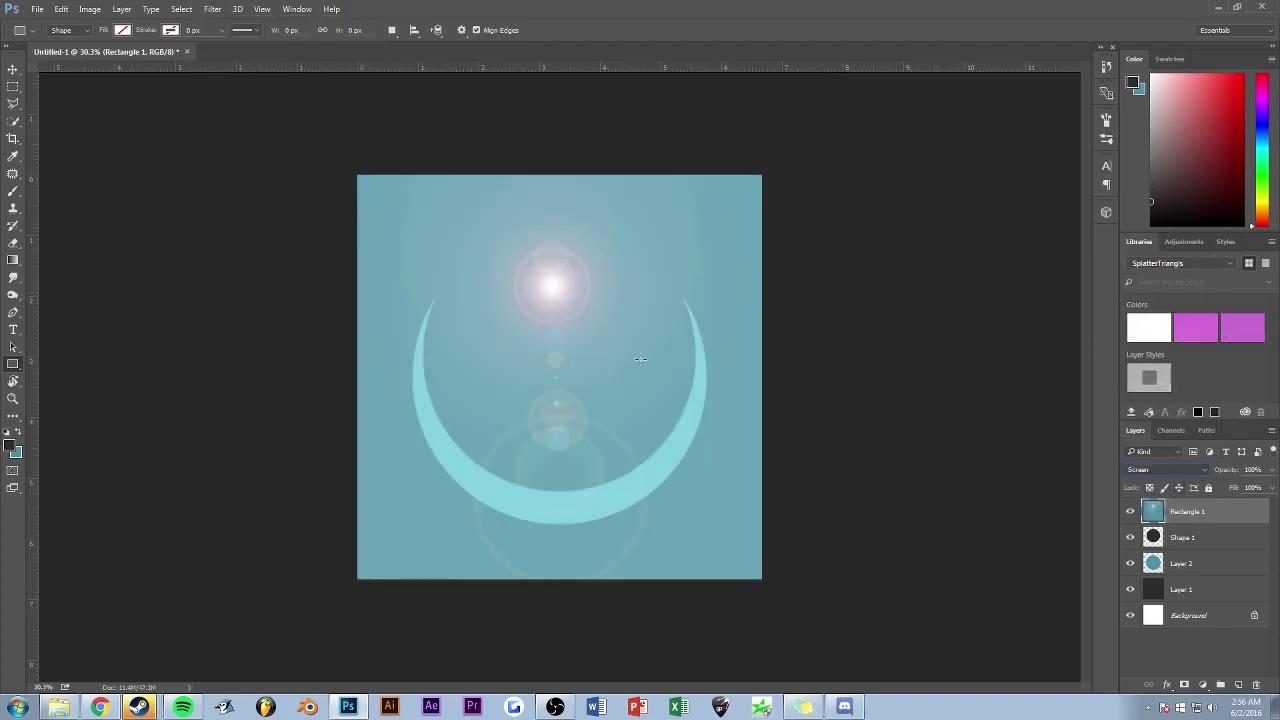
{"action": "key", "text": "ctrl+alt+z"}
{"action": "key", "text": "ctrl+alt+z"}
{"action": "key", "text": "ctrl+alt+z"}
{"action": "key", "text": "ctrl+alt+z"}
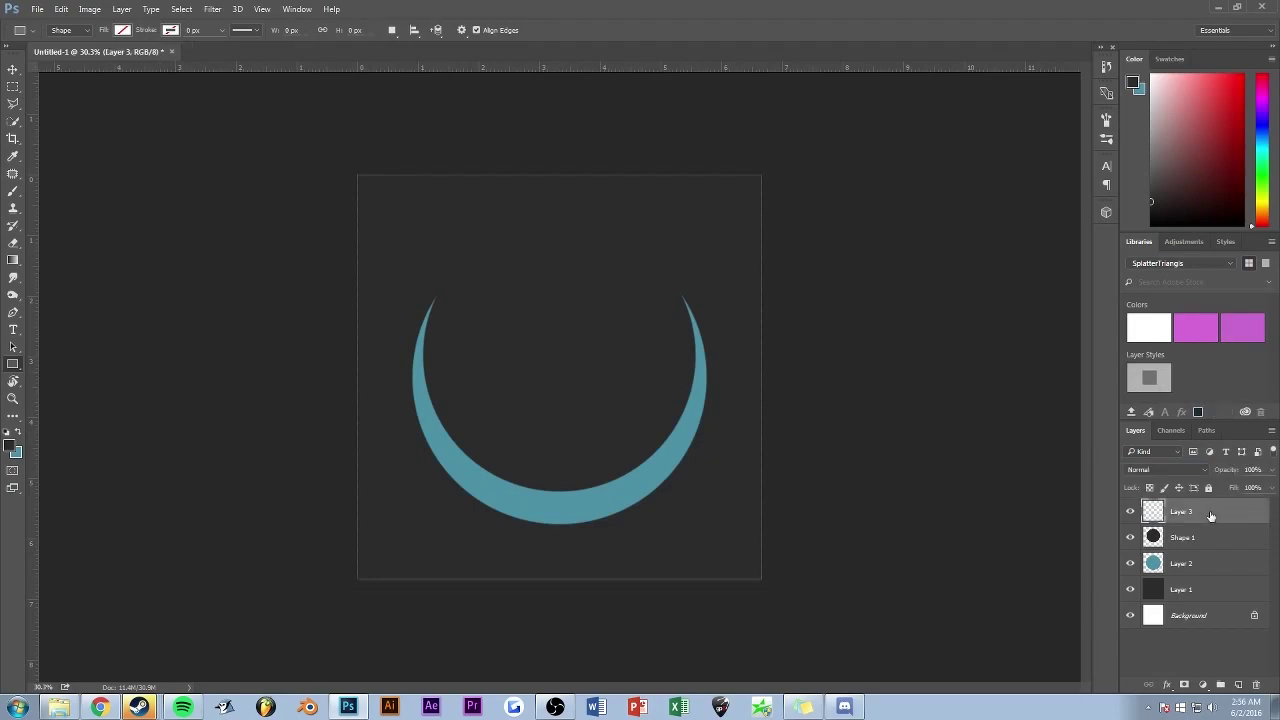
Step: Draw another full-canvas rectangle, check its layer options, and undo it
{"action": "left_click_drag", "start_coordinate": [349, 161], "coordinate": [769, 593]}
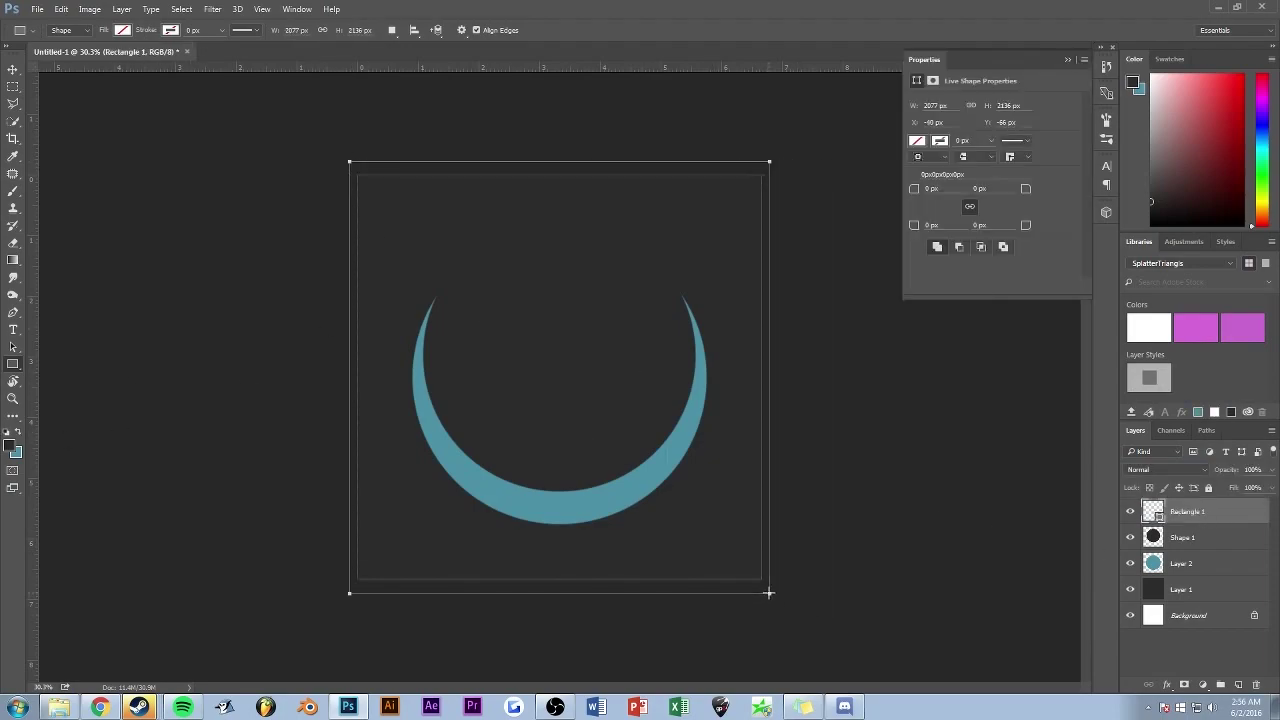
{"action": "right_click", "coordinate": [1186, 513]}
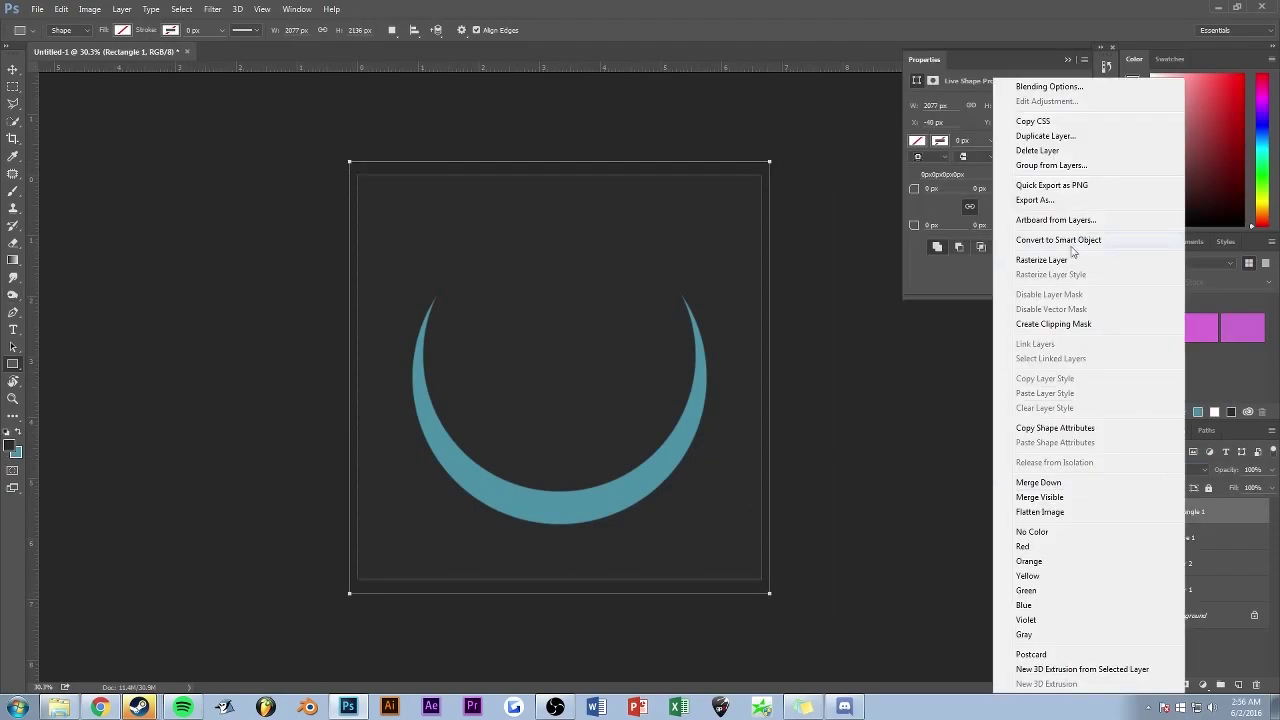
{"action": "left_click", "coordinate": [994, 323]}
{"action": "right_click", "coordinate": [1214, 511]}
{"action": "left_click", "coordinate": [611, 402]}
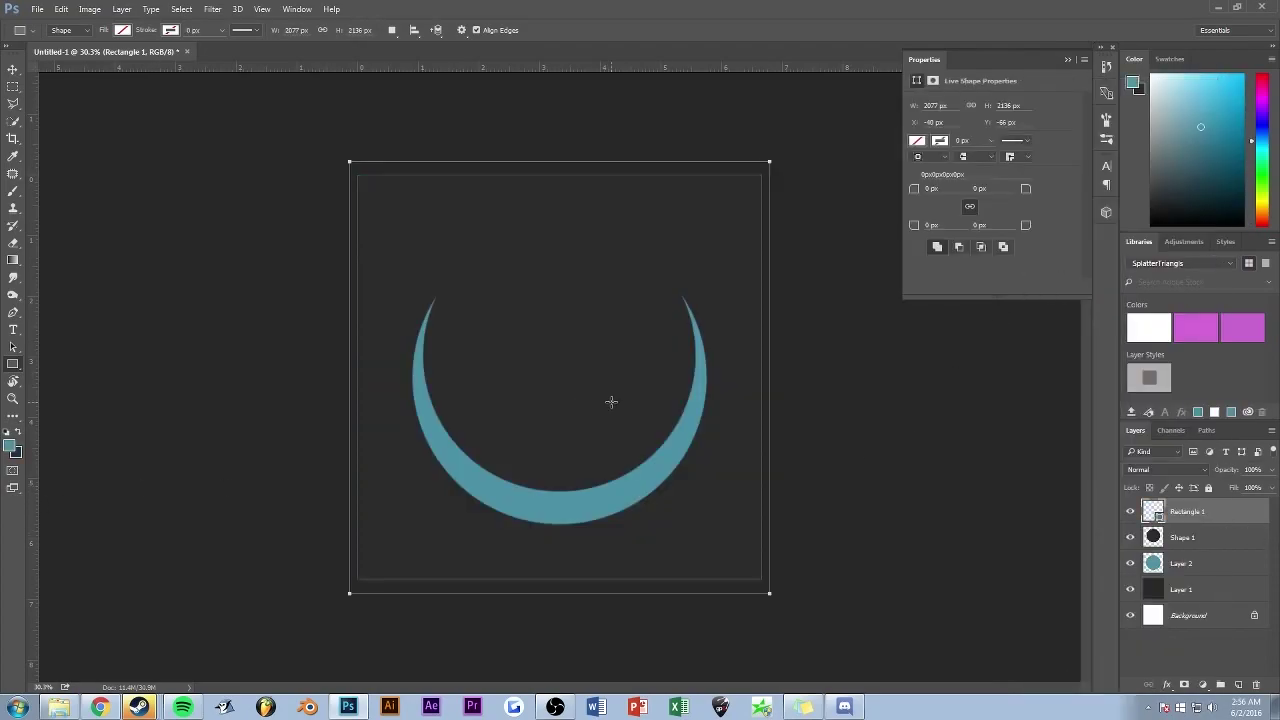
{"action": "key", "text": "ctrl+alt+z"}
{"action": "key", "text": "ctrl+alt+z"}
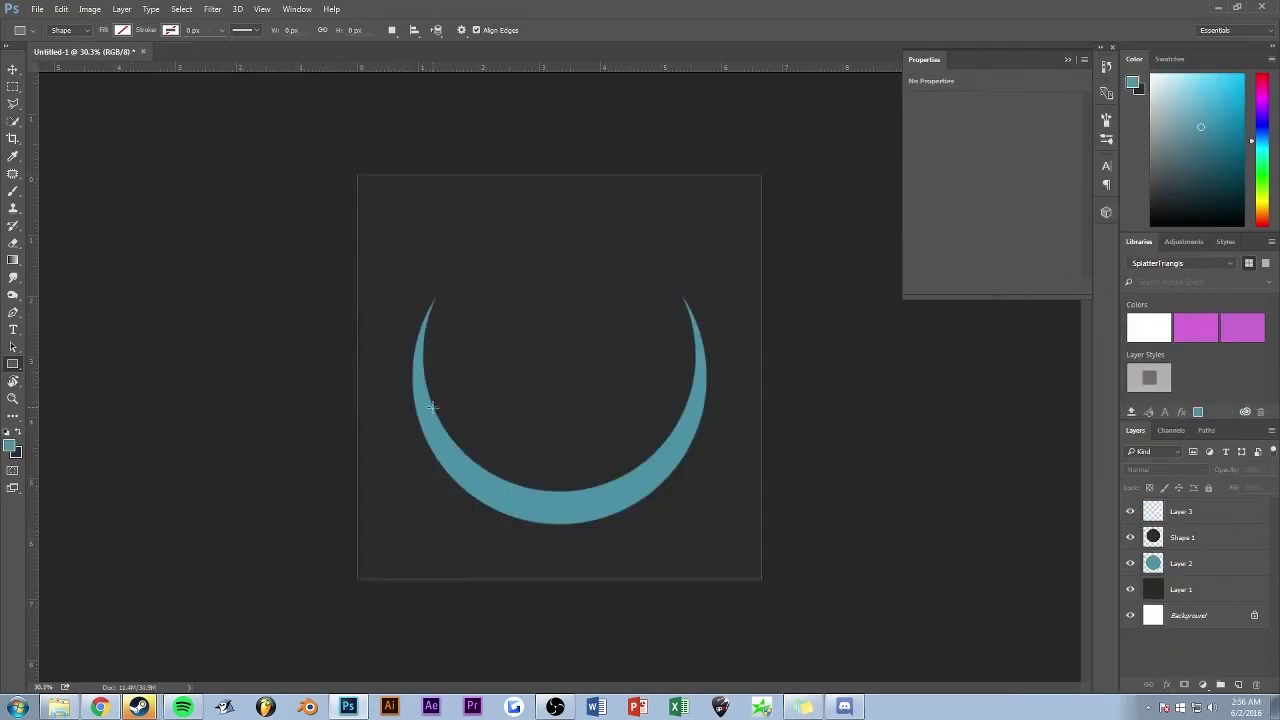
Step: Type 'R/S' over the crescent in the Microsoft Yi Baiti font
{"action": "key", "text": "t"}
{"action": "left_click", "coordinate": [494, 349]}
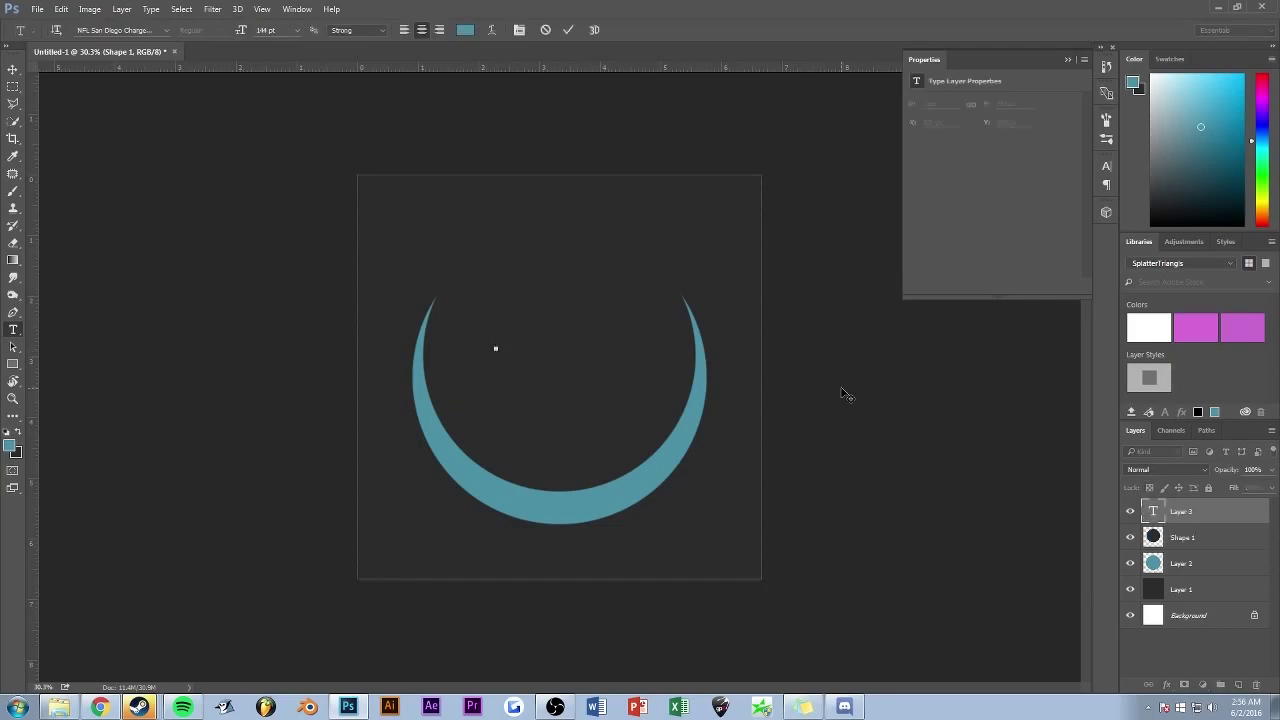
{"action": "type", "text": "R/S"}
{"action": "key", "text": "ctrl+a"}
{"action": "left_click", "coordinate": [166, 30]}
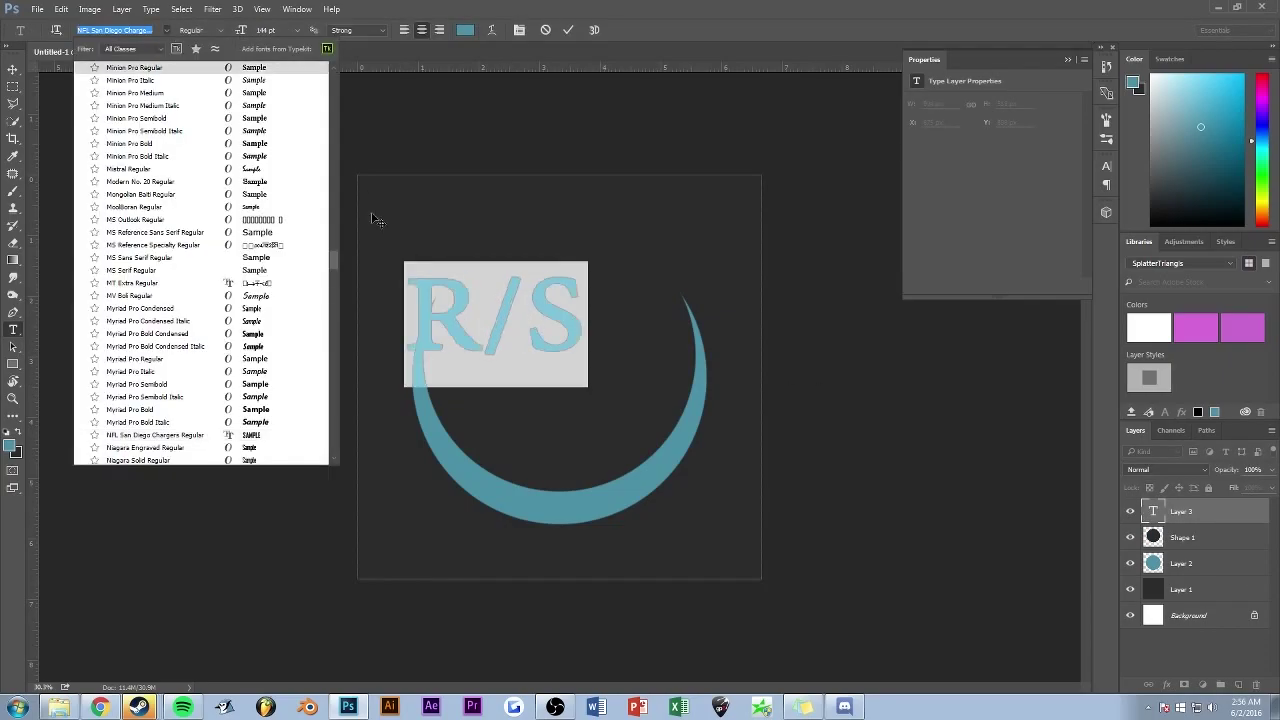
{"action": "left_click_drag", "start_coordinate": [332, 260], "coordinate": [332, 252]}
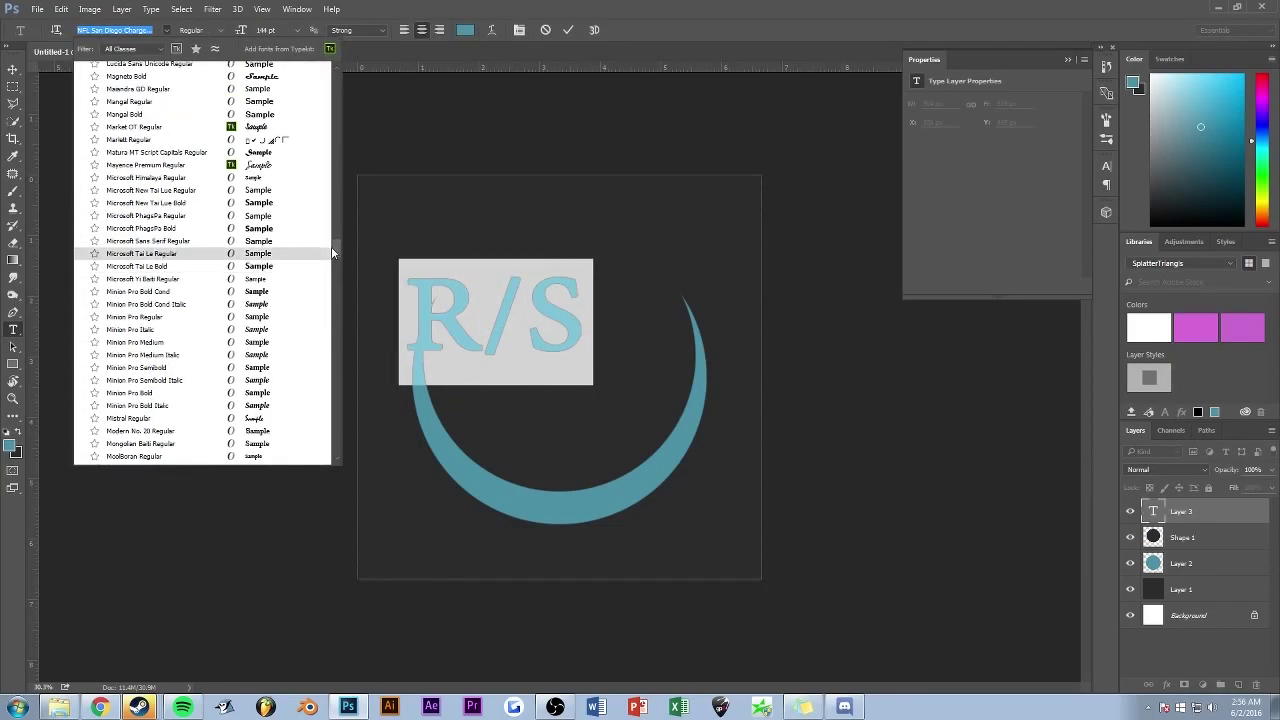
{"action": "left_click", "coordinate": [184, 284]}
{"action": "key", "text": "ctrl+Return"}
Step: Centre the R/S text and give it 138 pt size with -60 tracking
{"action": "key", "text": "v"}
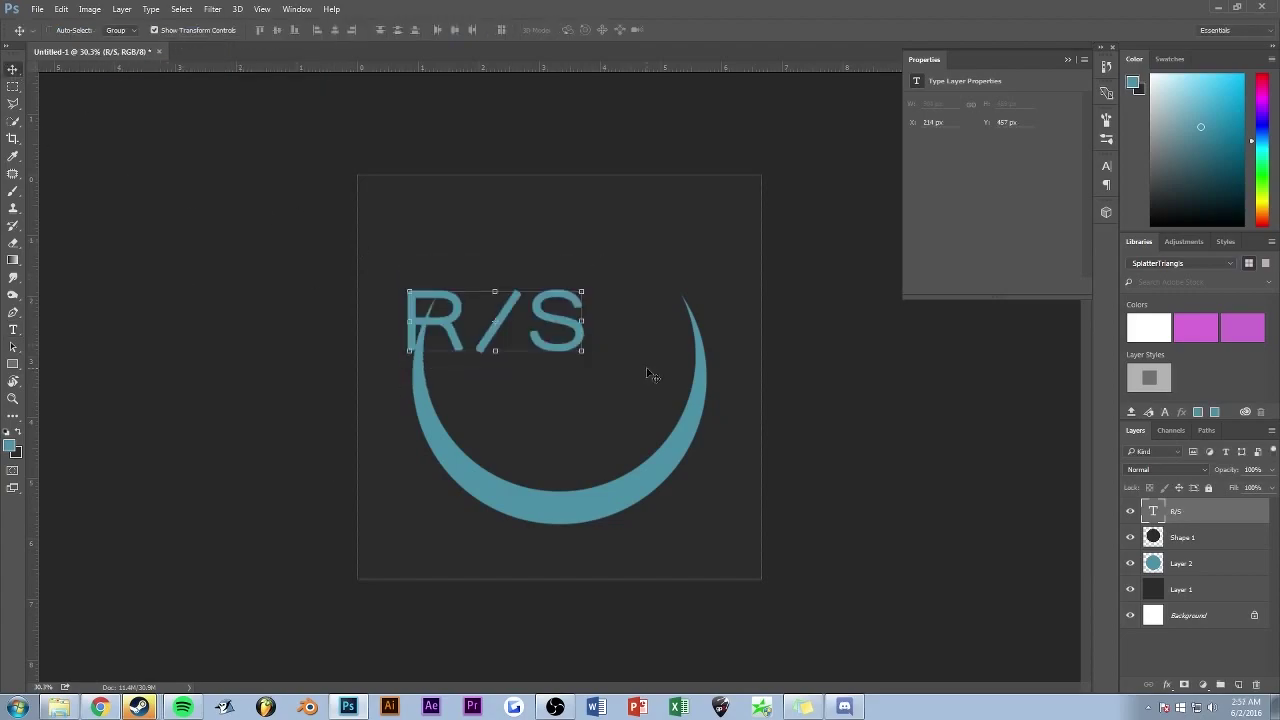
{"action": "left_click_drag", "start_coordinate": [524, 314], "coordinate": [586, 376]}
{"action": "double_click", "coordinate": [573, 368]}
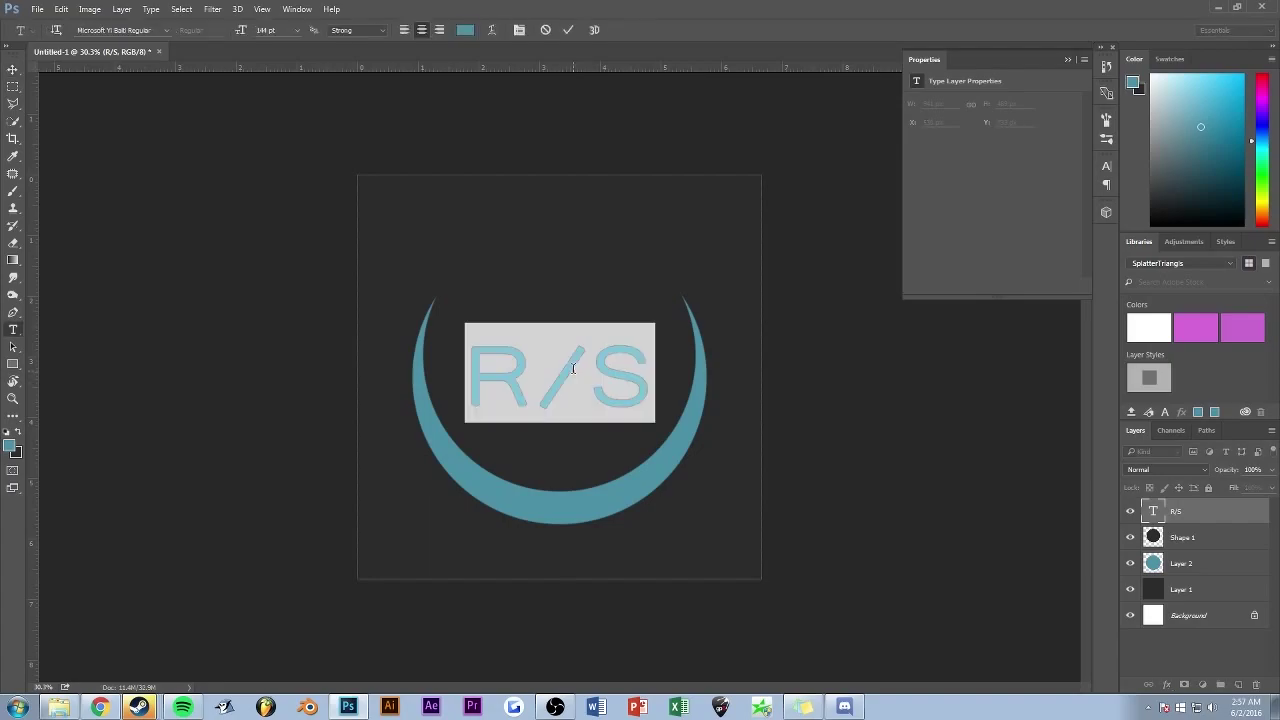
{"action": "left_click", "coordinate": [1106, 165]}
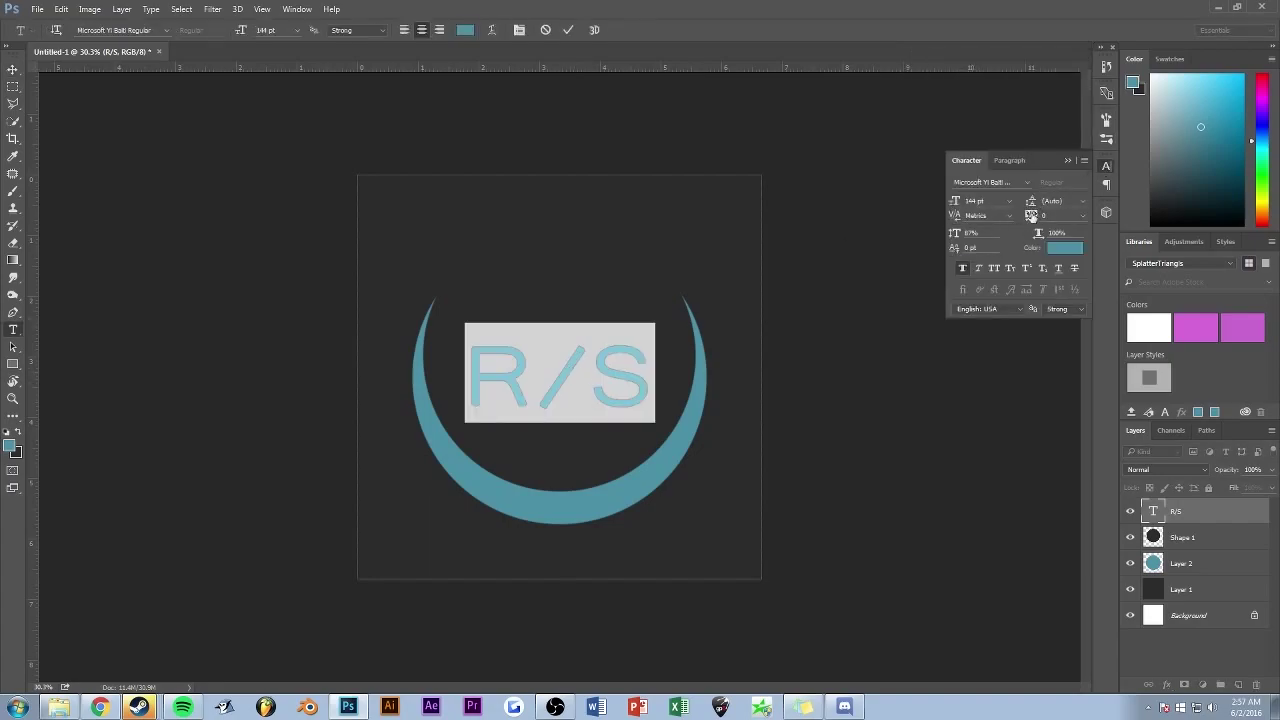
{"action": "left_click_drag", "start_coordinate": [1031, 216], "coordinate": [1012, 218]}
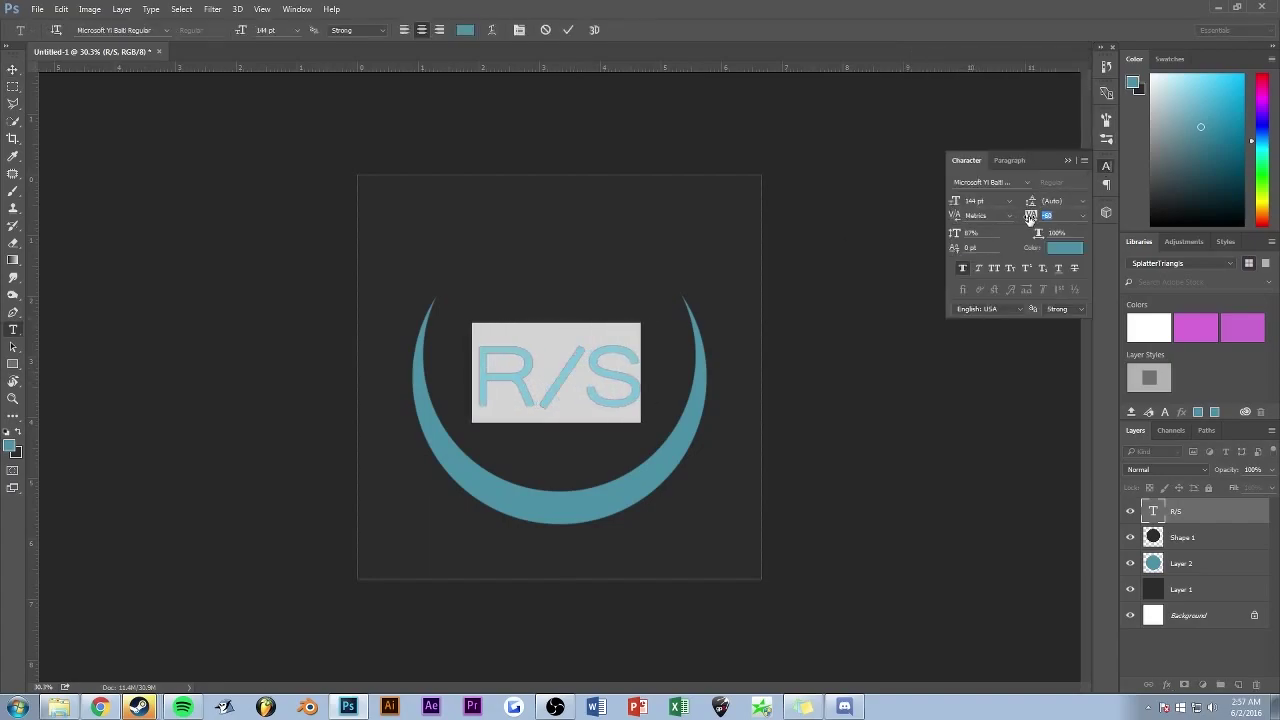
{"action": "left_click_drag", "start_coordinate": [955, 201], "coordinate": [966, 234]}
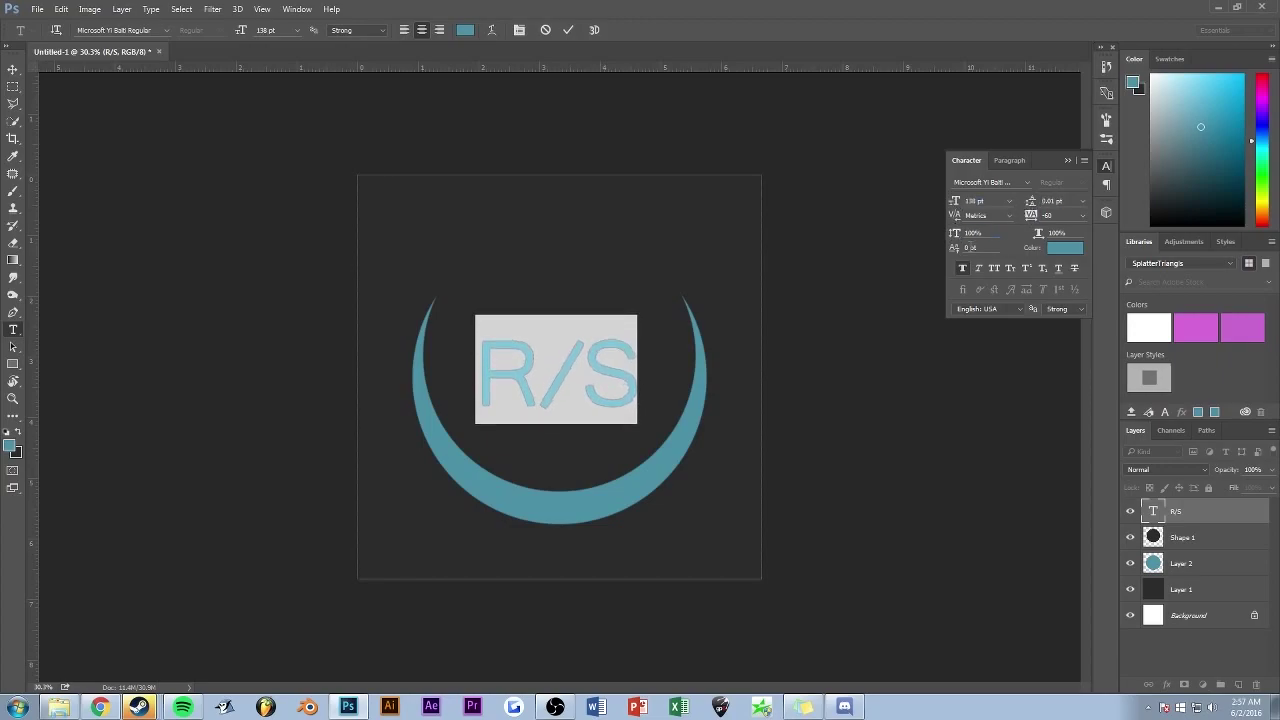
Step: Colour the R/S text gray and commit it
{"action": "left_click", "coordinate": [1061, 248]}
{"action": "mouse_move", "coordinate": [810, 264]}
{"action": "left_mouse_down"}
{"action": "mouse_move", "coordinate": [808, 214]}
{"action": "mouse_move", "coordinate": [790, 197]}
{"action": "mouse_move", "coordinate": [760, 257]}
{"action": "mouse_move", "coordinate": [762, 240]}
{"action": "left_mouse_up"}
{"action": "left_click", "coordinate": [1065, 172]}
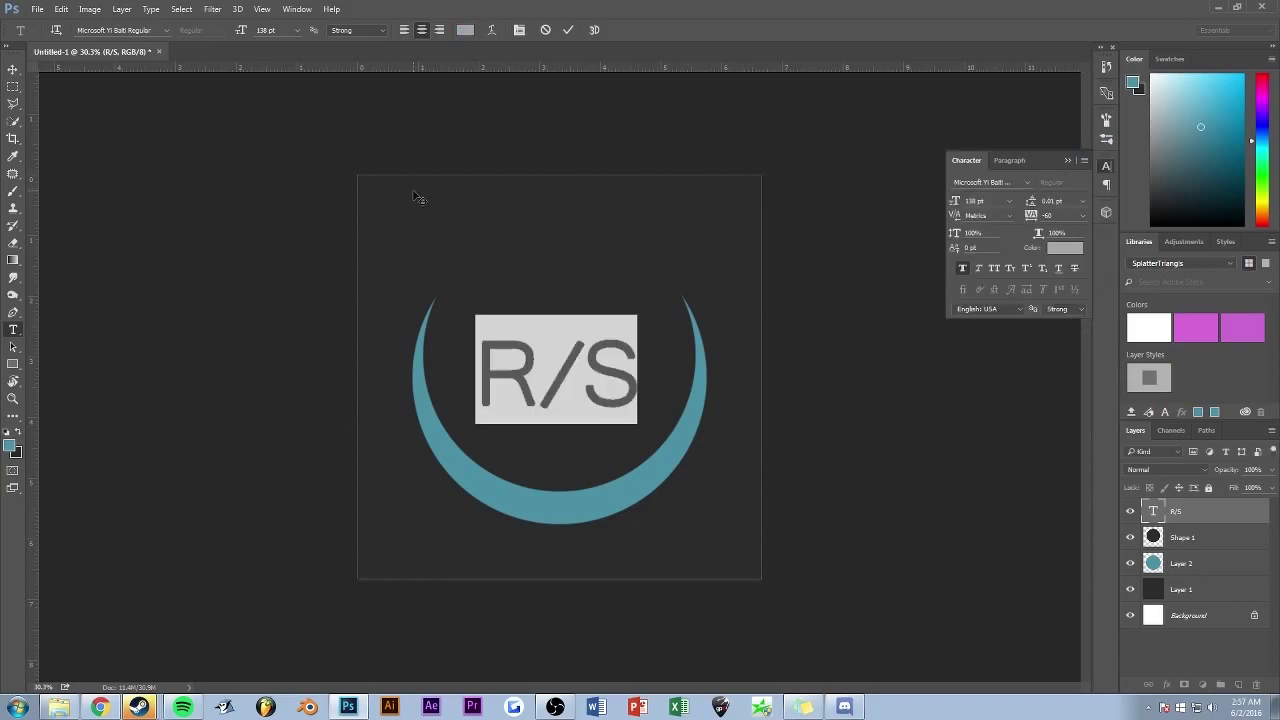
{"action": "key", "text": "ctrl+Return"}
Step: Select the Shape 1 and Layer 2 crescent layers together
{"action": "key", "text": "v"}
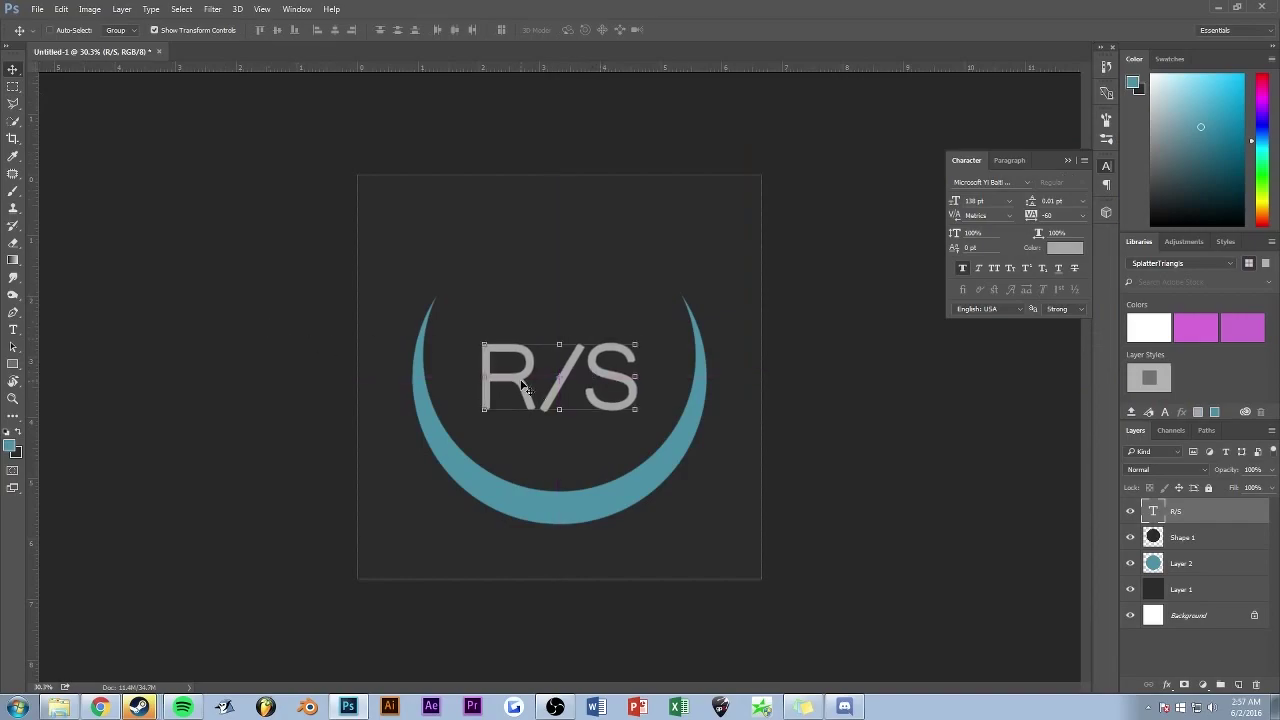
{"action": "key", "text": "e"}
{"action": "scroll", "coordinate": [230, 345], "scroll_direction": "down", "scroll_amount": 2}
{"action": "scroll", "coordinate": [249, 342], "scroll_direction": "down", "scroll_amount": 2}
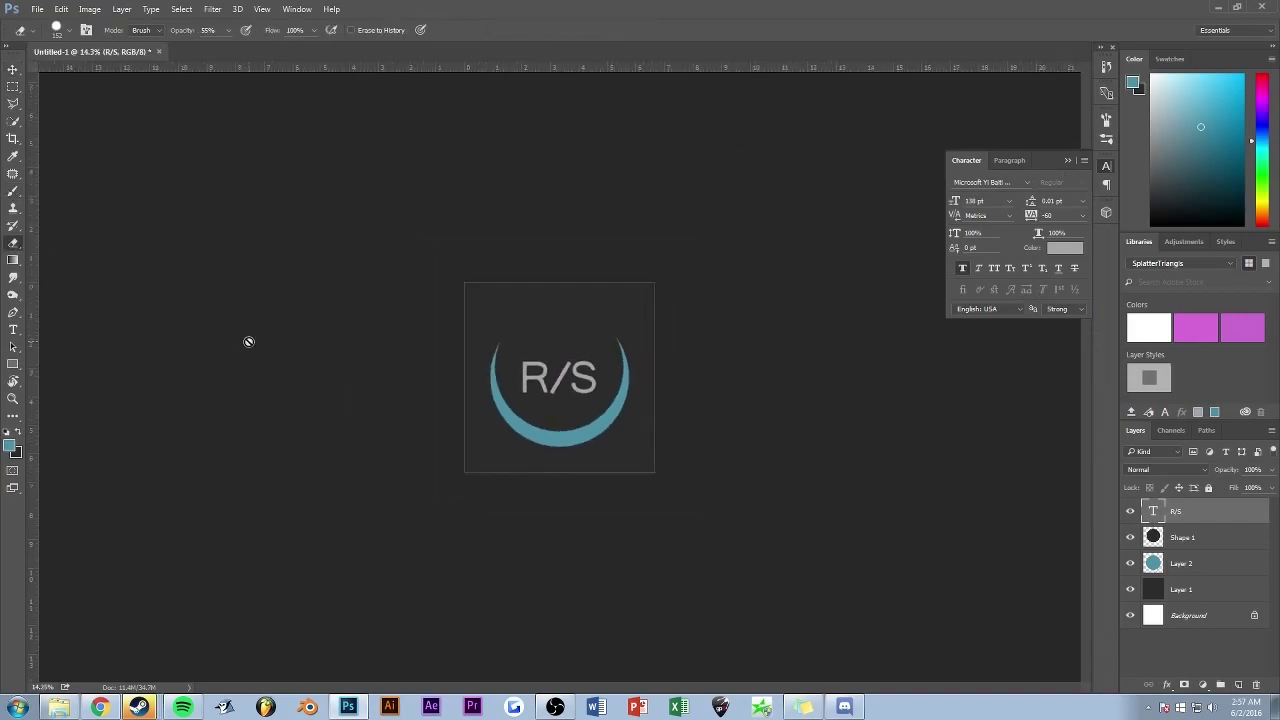
{"action": "scroll", "coordinate": [249, 342], "scroll_direction": "up", "scroll_amount": 3}
{"action": "left_click", "coordinate": [1198, 537]}
{"action": "left_click", "coordinate": [1198, 563], "text": "shift"}
{"action": "key", "text": "w"}
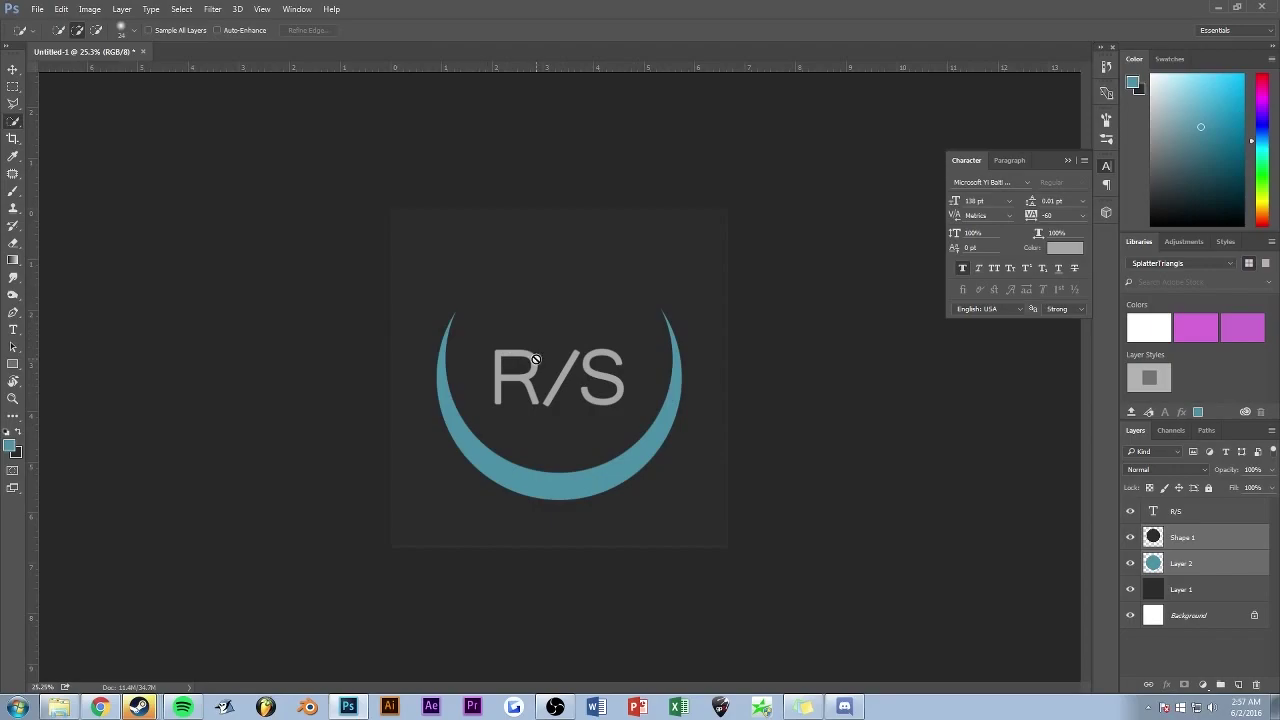
Step: Rotate the crescent 90° so it opens rightward, then add an empty layer on top
{"action": "key", "text": "ctrl+t"}
{"action": "mouse_move", "coordinate": [690, 240]}
{"action": "left_mouse_down"}
{"action": "mouse_move", "coordinate": [728, 271]}
{"action": "mouse_move", "coordinate": [689, 240]}
{"action": "mouse_move", "coordinate": [714, 471]}
{"action": "mouse_move", "coordinate": [683, 503]}
{"action": "left_mouse_up"}
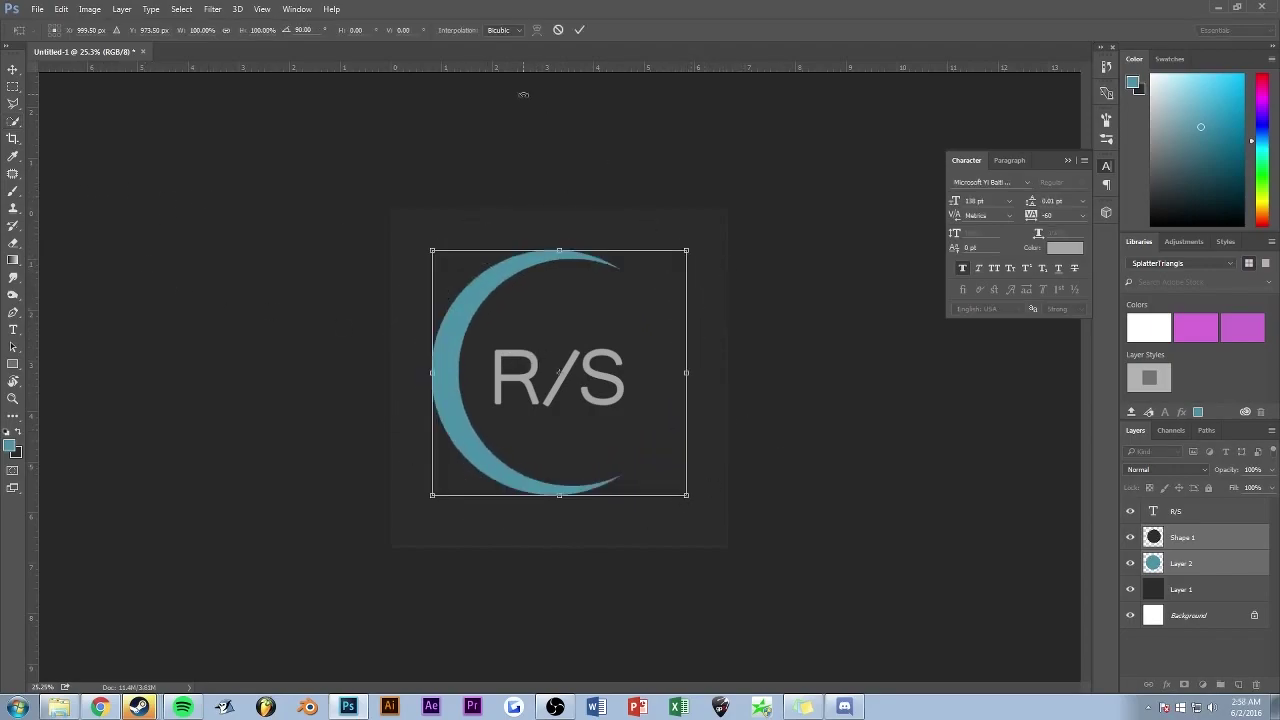
{"action": "left_click", "coordinate": [579, 29]}
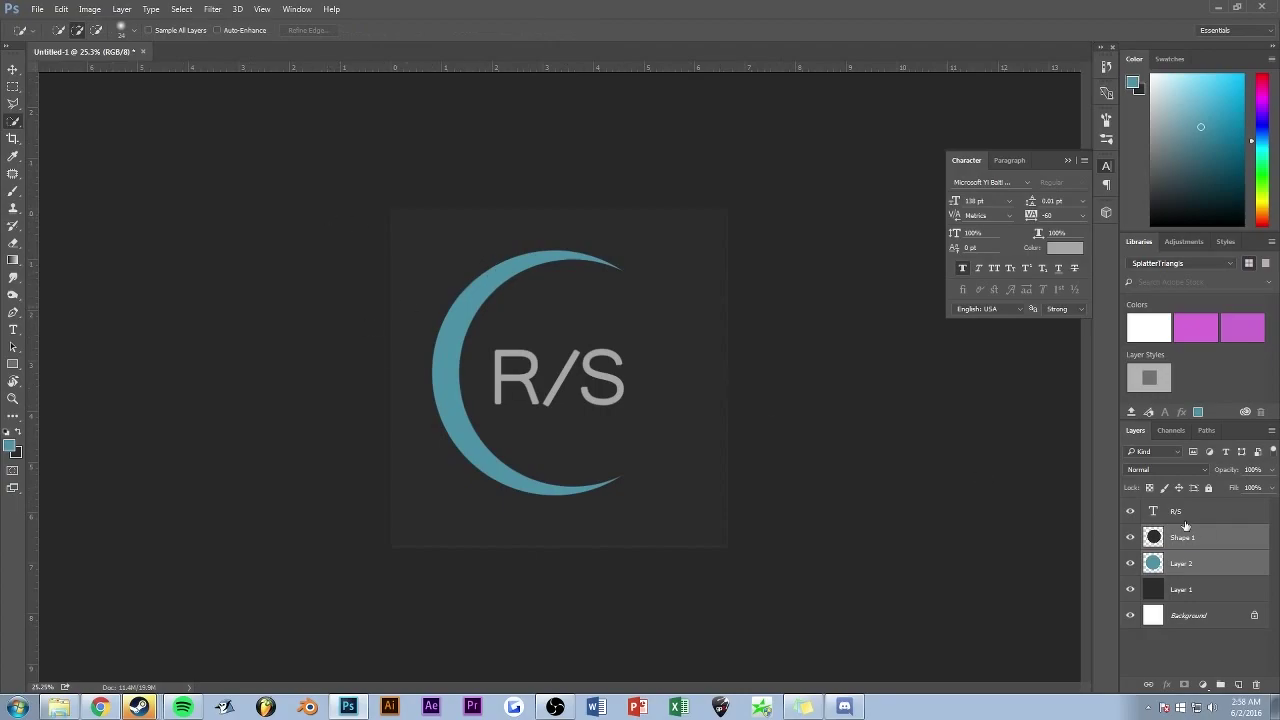
{"action": "left_click", "coordinate": [1238, 686]}
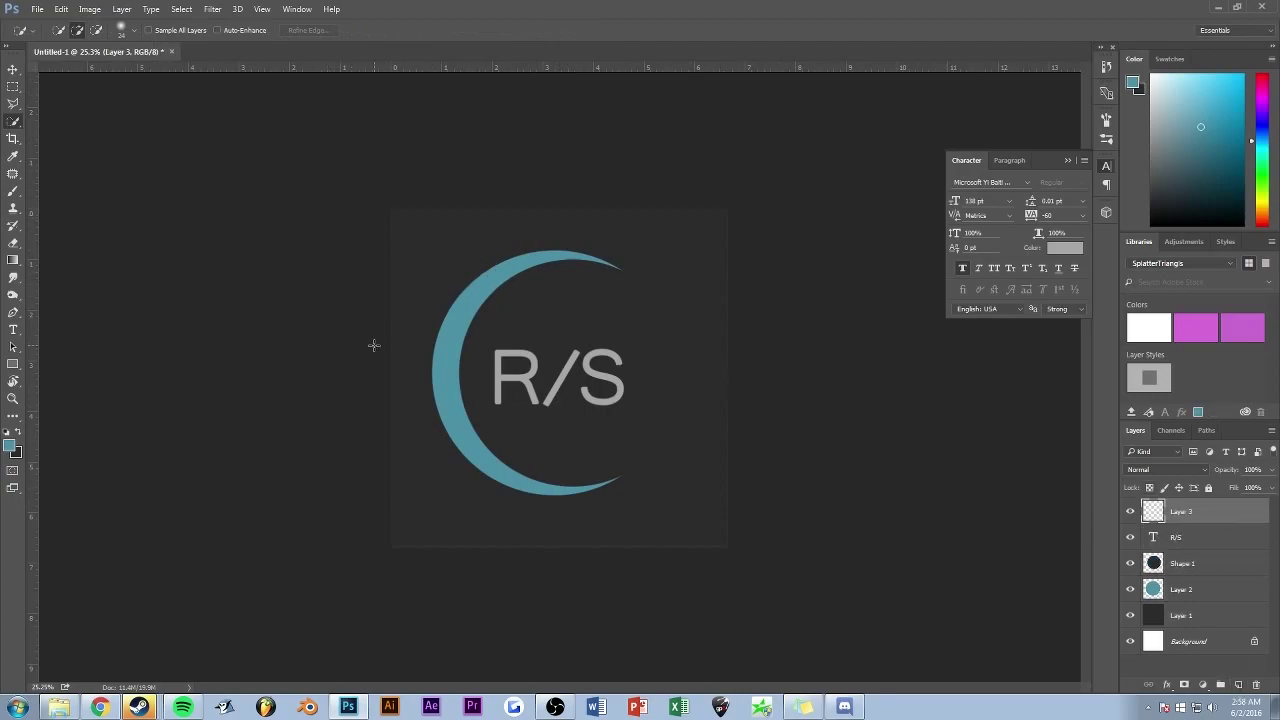
Step: Draw a large ellipse over the upper-left of the canvas
{"action": "key", "text": "x"}
{"action": "right_click", "coordinate": [12, 363]}
{"action": "left_click", "coordinate": [90, 393]}
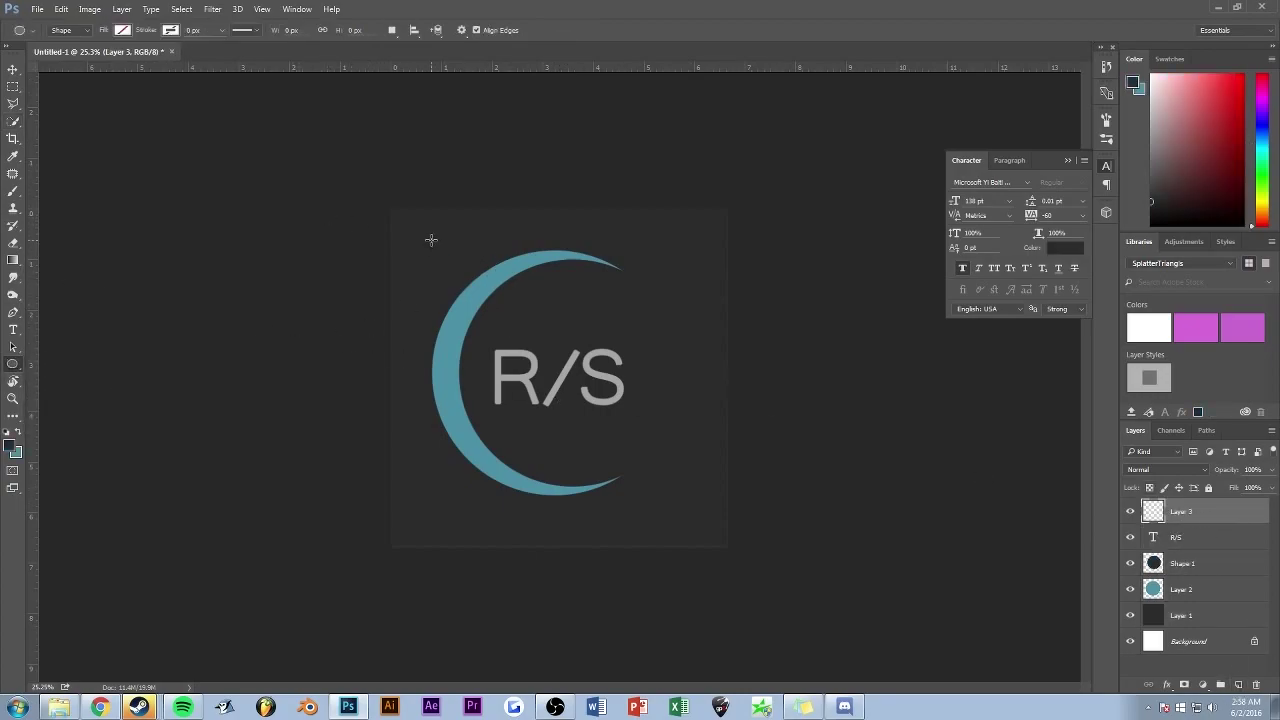
{"action": "left_click_drag", "start_coordinate": [431, 240], "coordinate": [699, 472]}
Step: Set the ellipse's fill to dark gray
{"action": "left_click", "coordinate": [122, 30]}
{"action": "left_click", "coordinate": [700, 420]}
{"action": "key", "text": "Escape"}
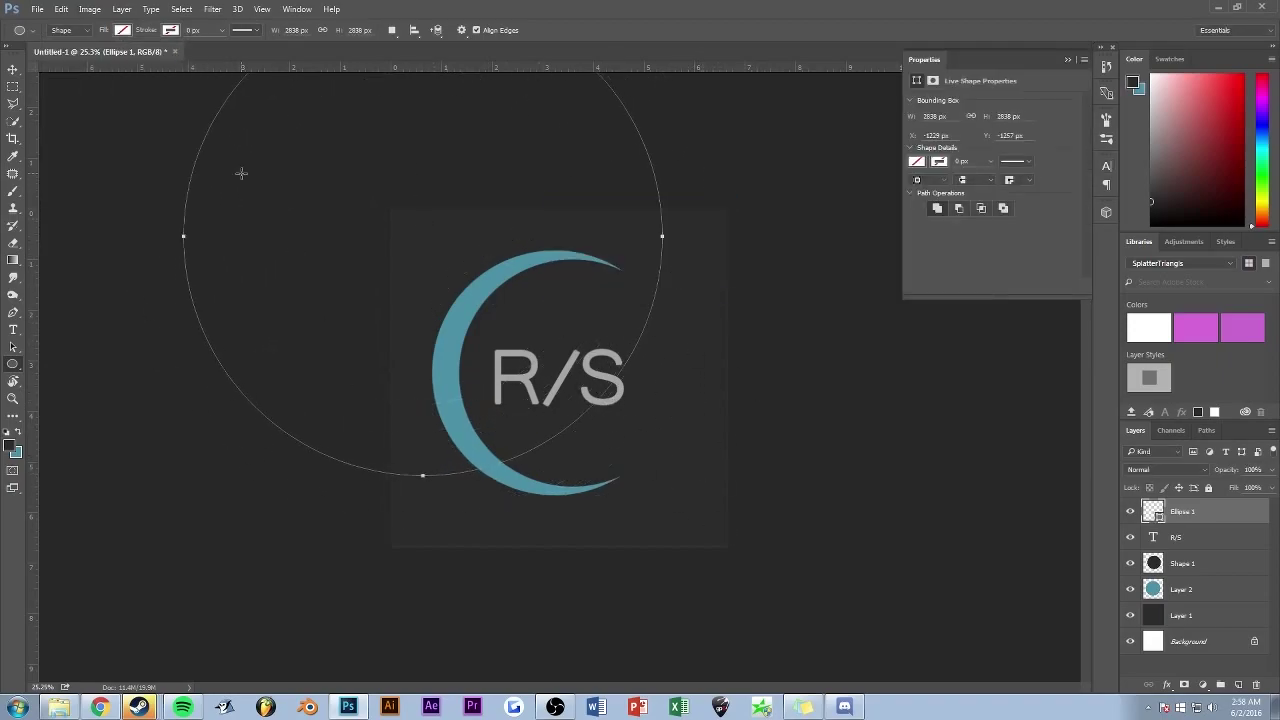
{"action": "left_click", "coordinate": [122, 30]}
{"action": "left_click", "coordinate": [185, 56]}
{"action": "key", "text": "Return"}
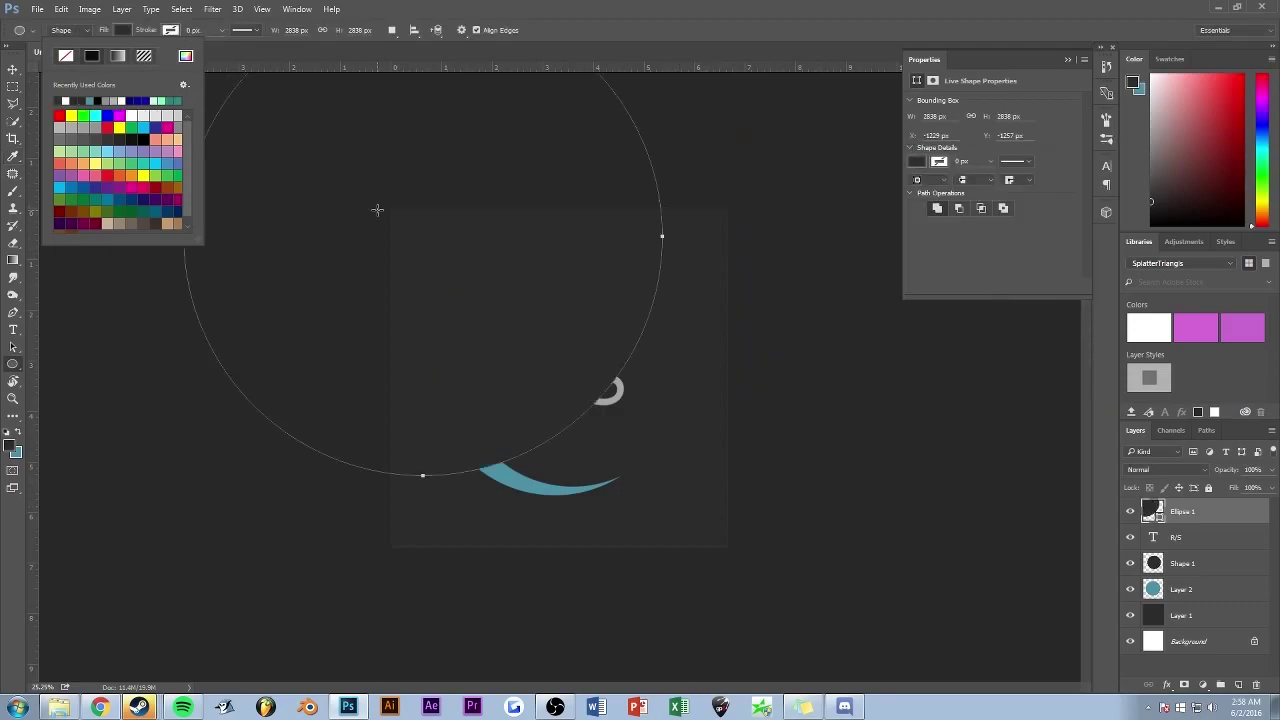
Step: Move the dark ellipse down-right and choose a filter from the Filter menu
{"action": "left_click", "coordinate": [15, 72]}
{"action": "left_click_drag", "start_coordinate": [359, 205], "coordinate": [424, 274]}
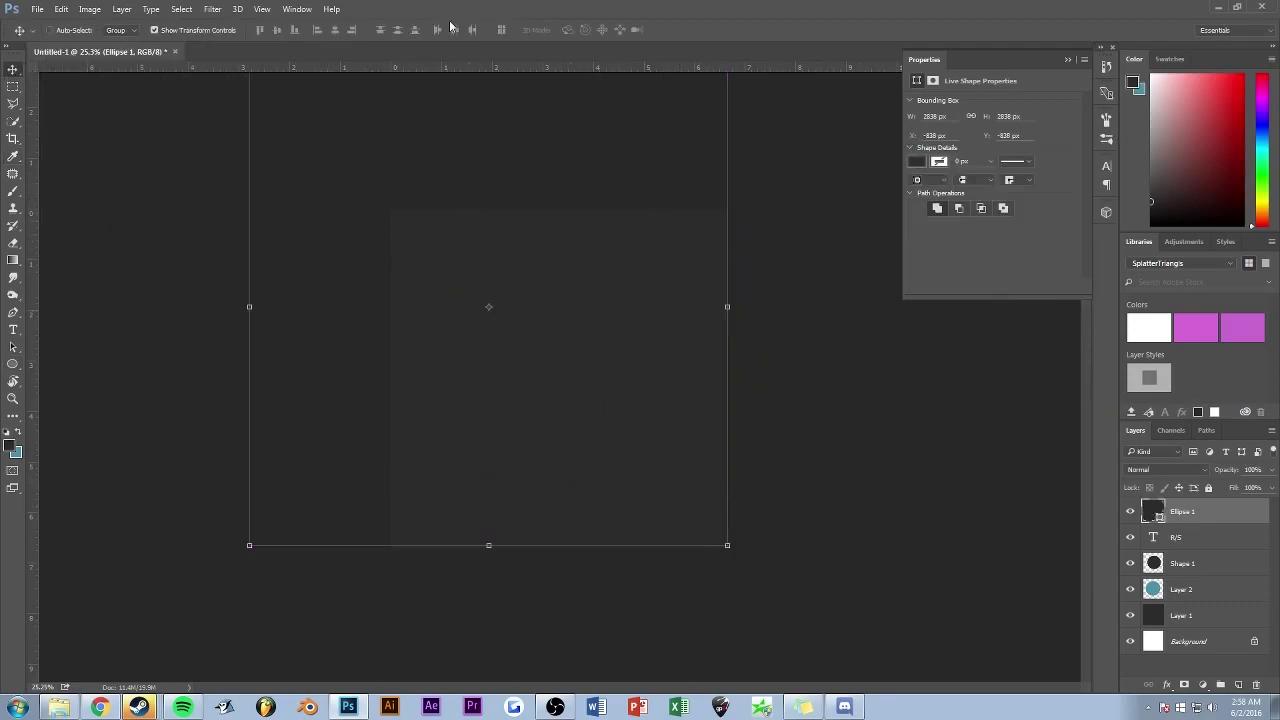
{"action": "left_click", "coordinate": [212, 9]}
{"action": "mouse_move", "coordinate": [258, 216]}
{"action": "left_click", "coordinate": [467, 284]}
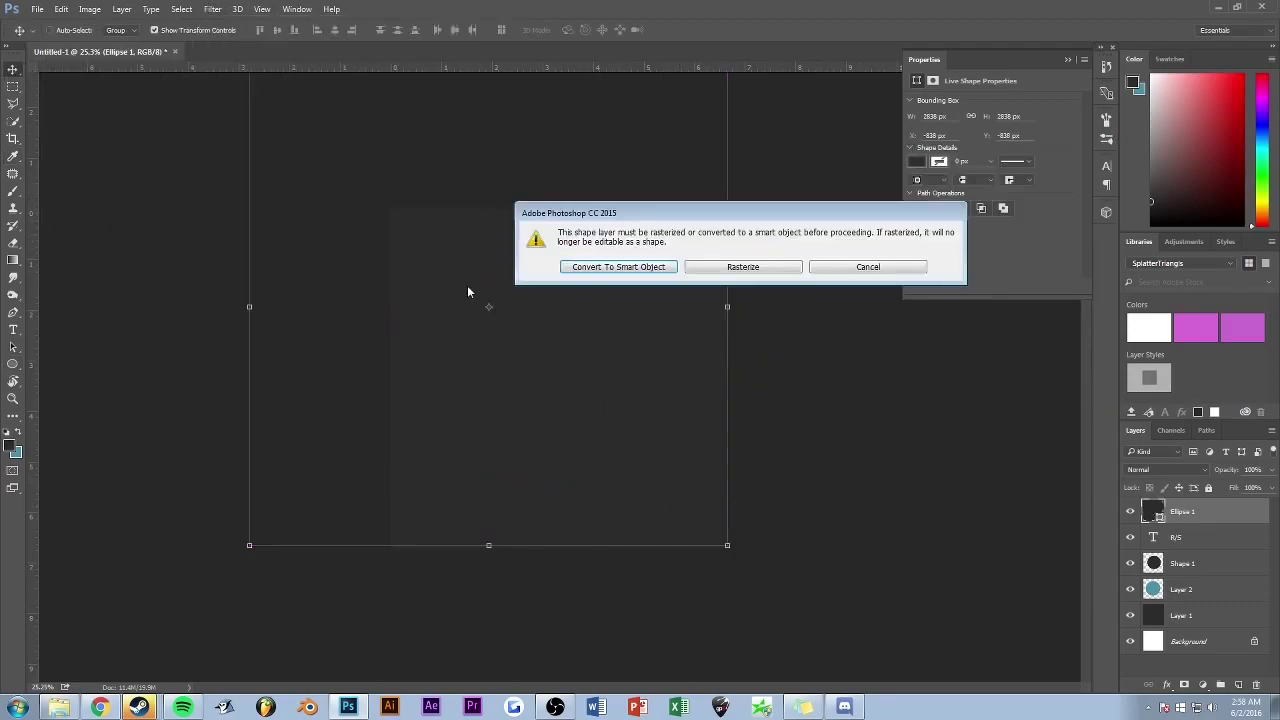
Step: Convert the ellipse, apply a left-centred Lens Flare, and set the layer to Screen
{"action": "left_click", "coordinate": [743, 267]}
{"action": "left_click_drag", "start_coordinate": [766, 223], "coordinate": [772, 247]}
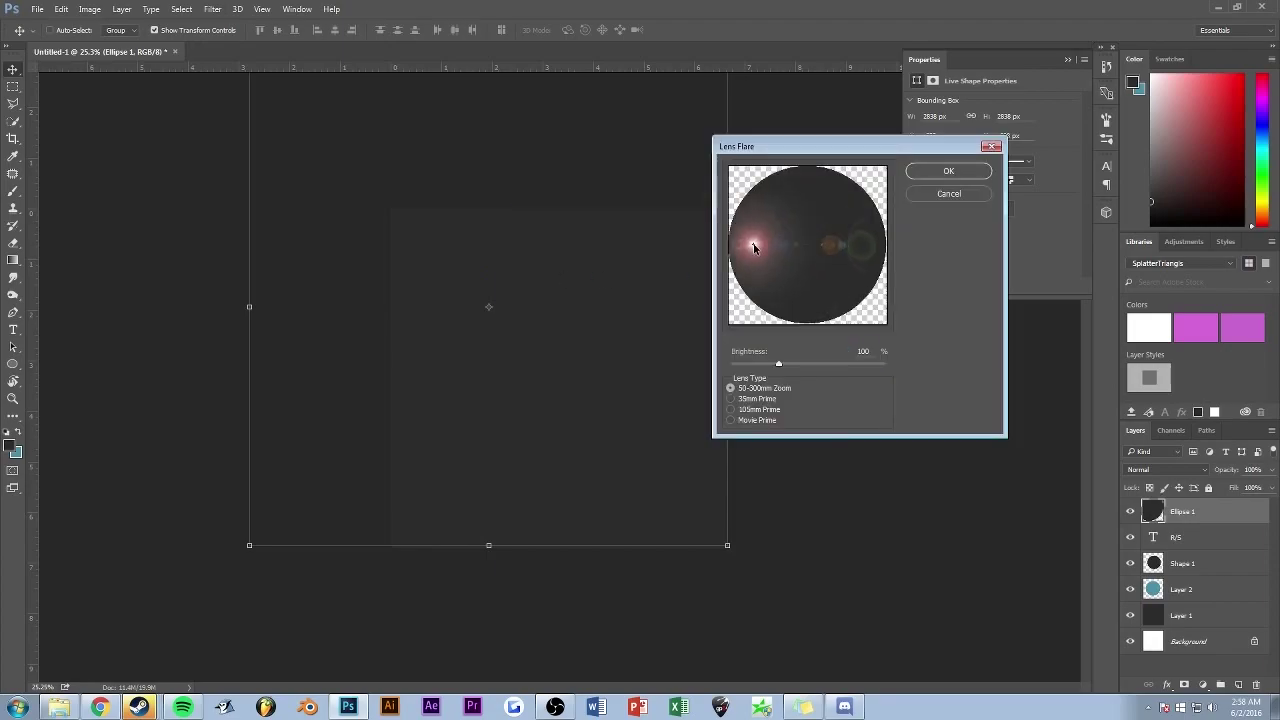
{"action": "left_click", "coordinate": [949, 171]}
{"action": "left_click", "coordinate": [1165, 469]}
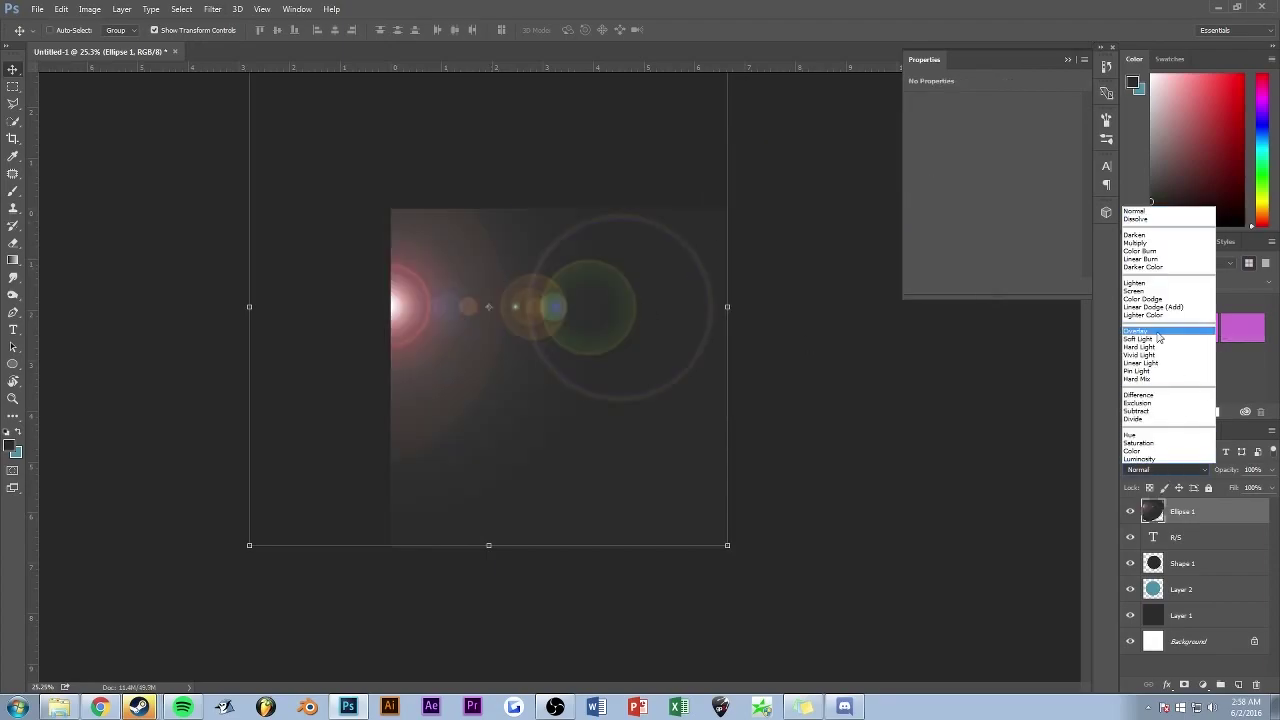
{"action": "left_click", "coordinate": [1137, 288]}
{"action": "key", "text": "shift+alt+f"}
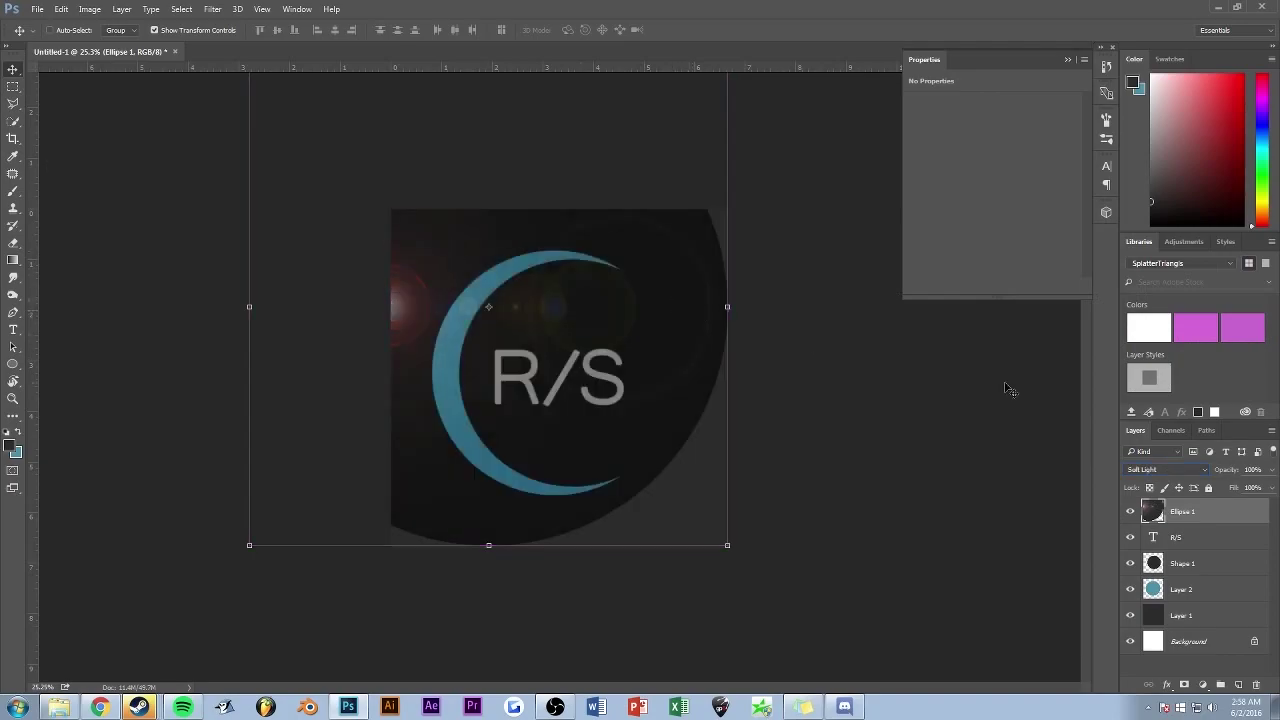
{"action": "left_click", "coordinate": [1165, 469]}
{"action": "left_click", "coordinate": [1157, 297]}
Step: Shrink the flare ellipse to about a third and move it to the logo's centre
{"action": "key", "text": "m"}
{"action": "scroll", "coordinate": [286, 251], "scroll_direction": "down", "scroll_amount": 4}
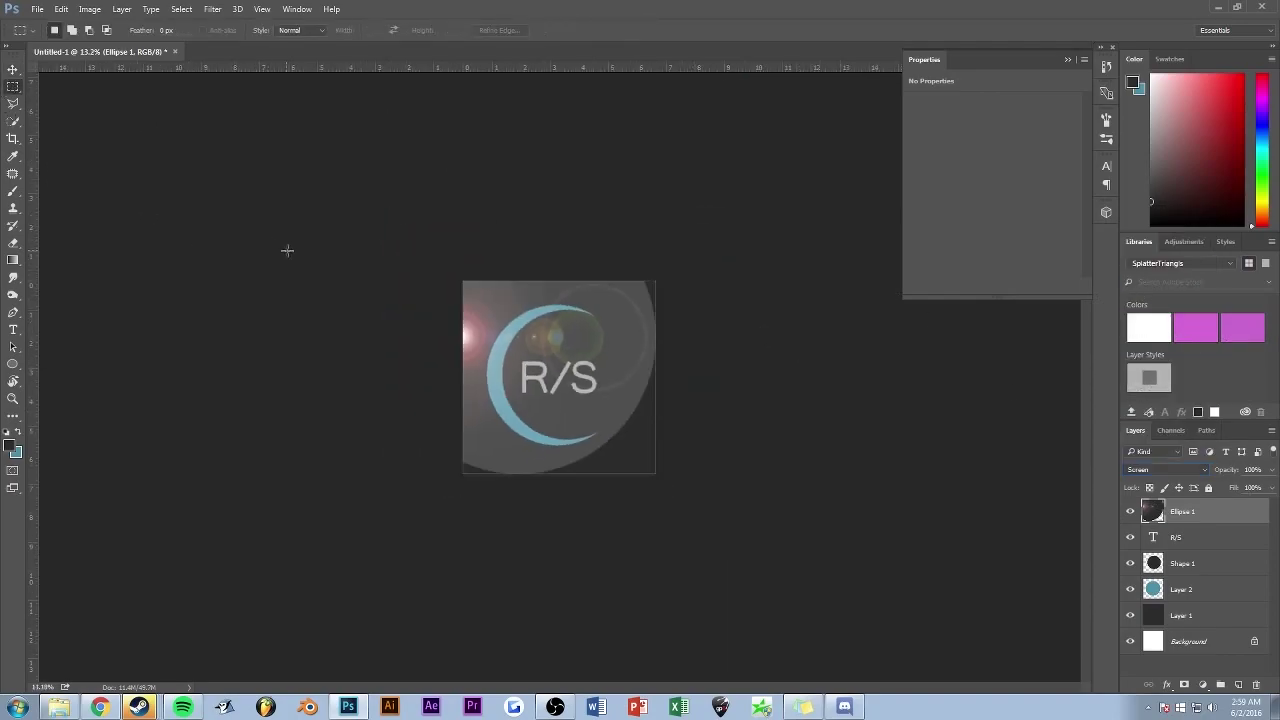
{"action": "key", "text": "t"}
{"action": "key", "text": "v"}
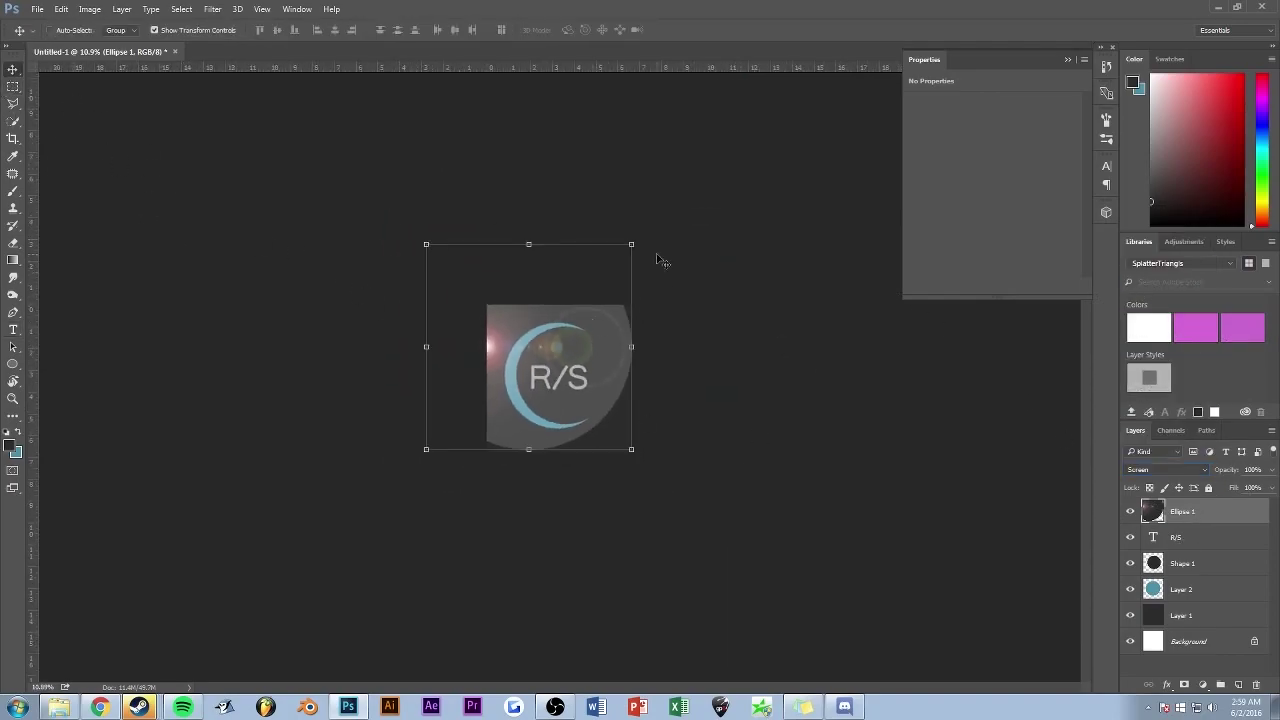
{"action": "left_click_drag", "start_coordinate": [630, 244], "coordinate": [470, 356]}
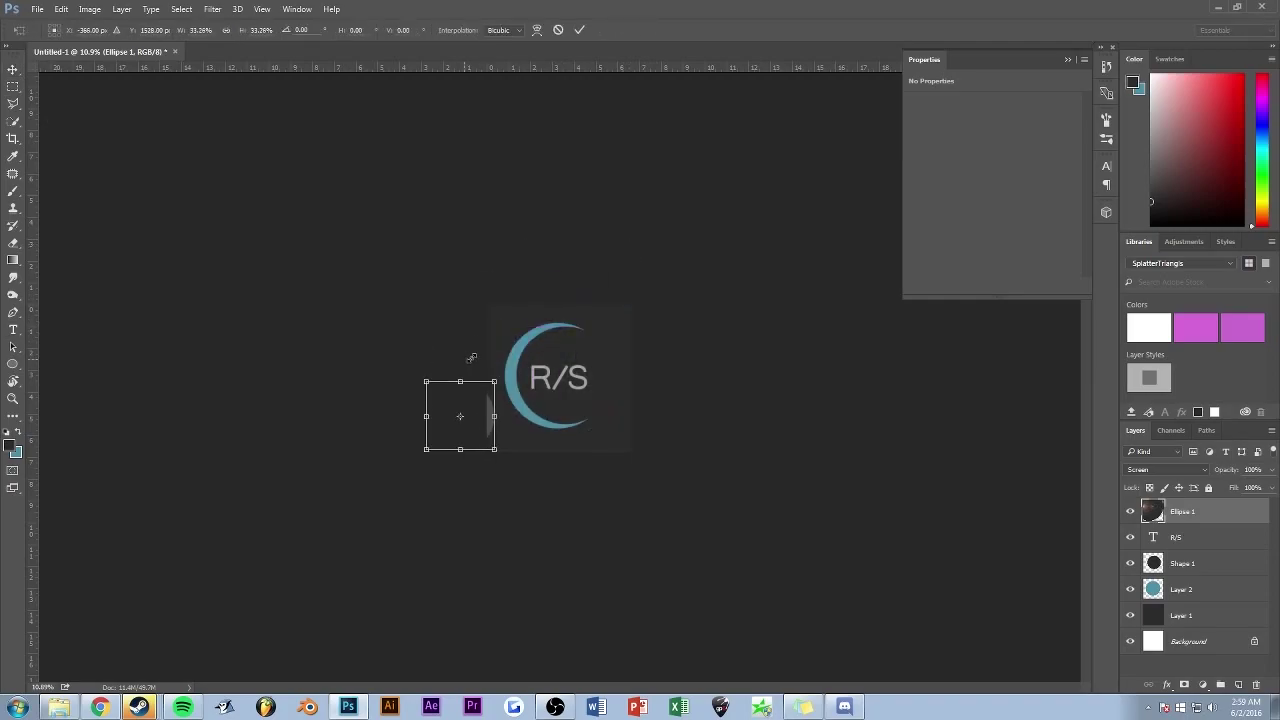
{"action": "left_click_drag", "start_coordinate": [455, 401], "coordinate": [518, 380]}
{"action": "scroll", "coordinate": [530, 376], "scroll_direction": "up", "scroll_amount": 5}
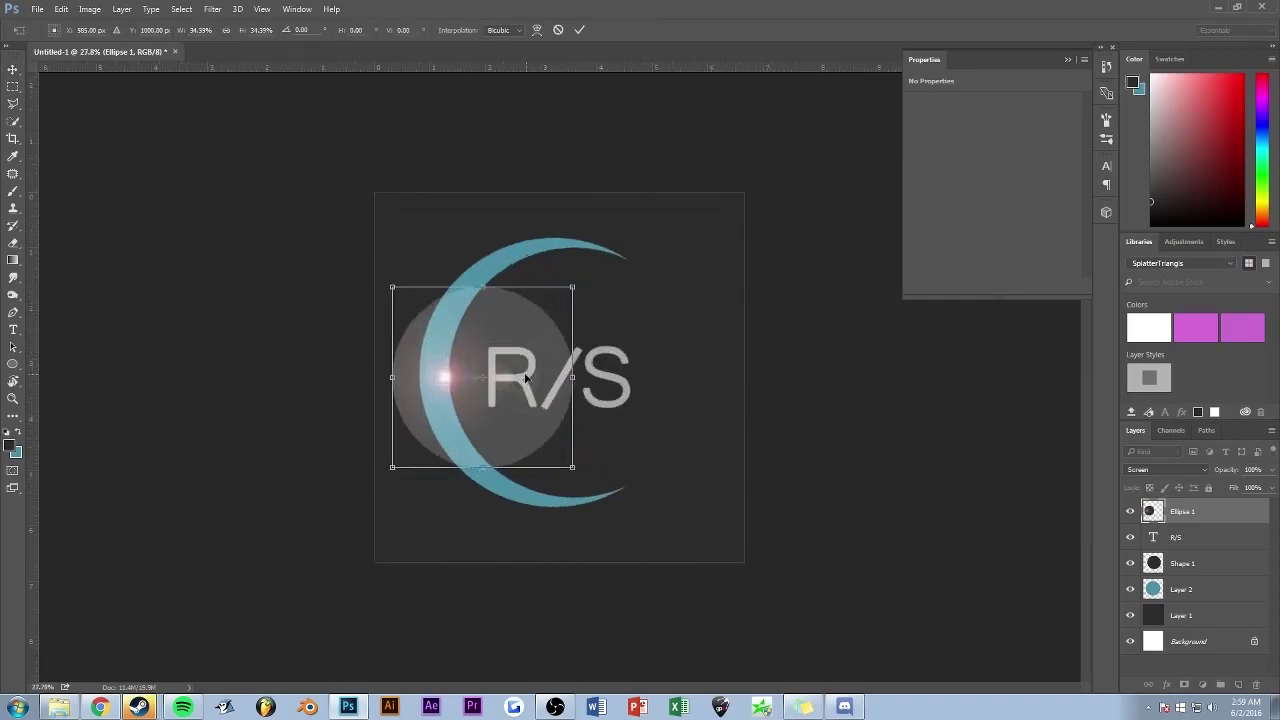
{"action": "scroll", "coordinate": [510, 381], "scroll_direction": "down", "scroll_amount": 2}
{"action": "key", "text": "Return"}
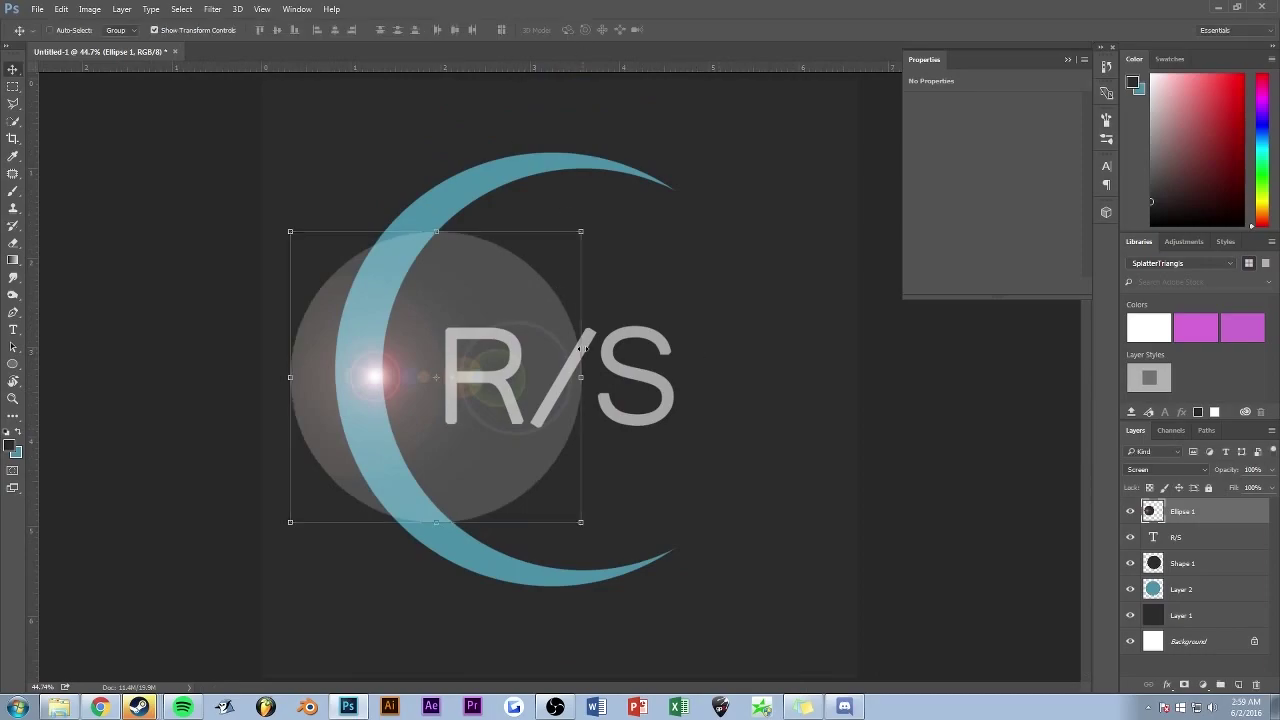
Step: Mask parts of the ellipse with a soft brush, then delete the Ellipse 1 layer
{"action": "left_click", "coordinate": [1184, 685]}
{"action": "key", "text": "b"}
{"action": "right_click", "coordinate": [491, 263]}
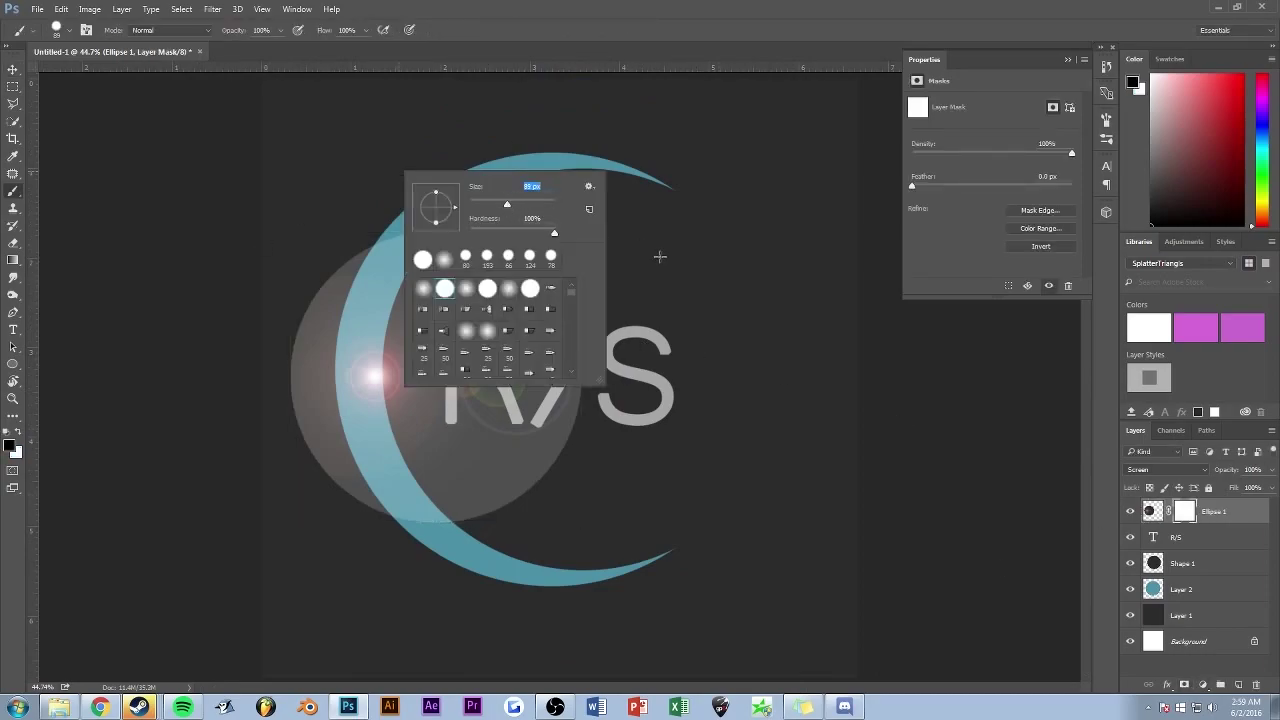
{"action": "key", "text": "Return"}
{"action": "left_click_drag", "start_coordinate": [505, 268], "coordinate": [574, 298]}
{"action": "left_click", "coordinate": [69, 30]}
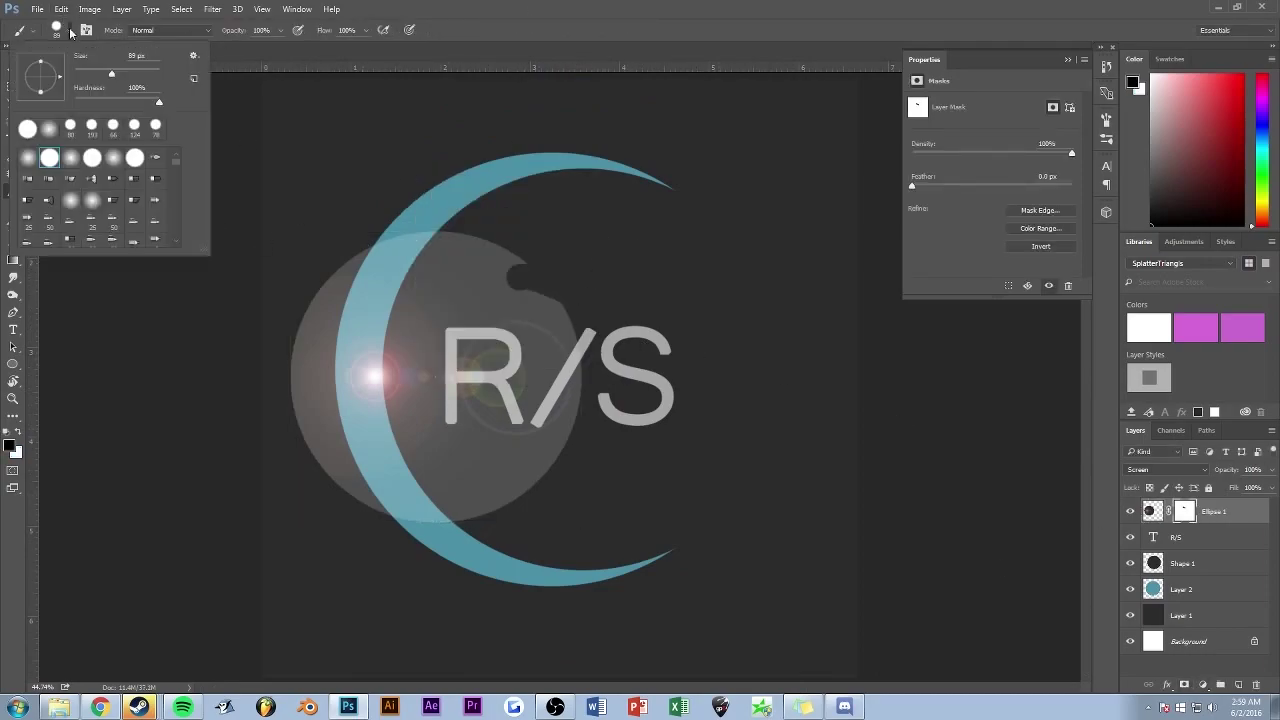
{"action": "left_click", "coordinate": [27, 157]}
{"action": "key", "text": "Return"}
{"action": "mouse_move", "coordinate": [513, 263]}
{"action": "left_mouse_down"}
{"action": "mouse_move", "coordinate": [543, 277]}
{"action": "mouse_move", "coordinate": [513, 489]}
{"action": "mouse_move", "coordinate": [496, 444]}
{"action": "left_mouse_up"}
{"action": "key", "text": "Delete"}
Step: Draw a trial polygon over the logo with the Polygon tool, then undo it
{"action": "scroll", "coordinate": [511, 376], "scroll_direction": "down", "scroll_amount": 3}
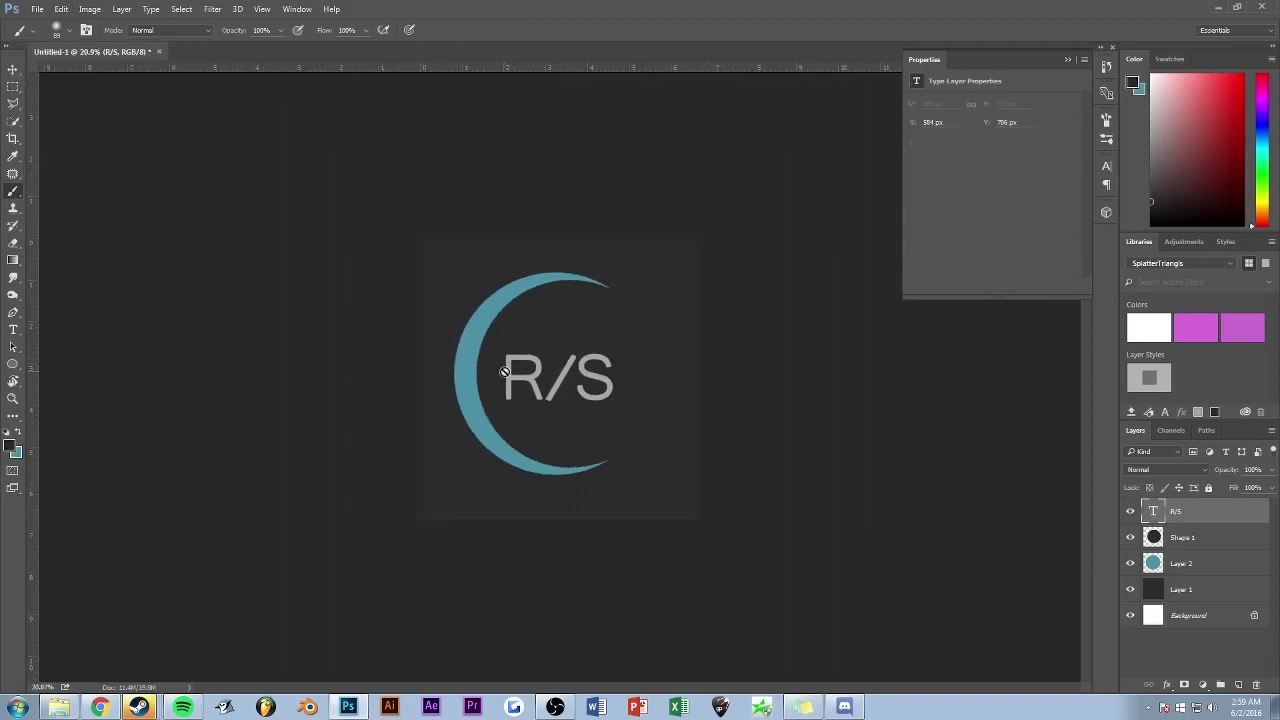
{"action": "scroll", "coordinate": [511, 376], "scroll_direction": "up", "scroll_amount": 1}
{"action": "right_click", "coordinate": [13, 363]}
{"action": "left_click", "coordinate": [60, 404]}
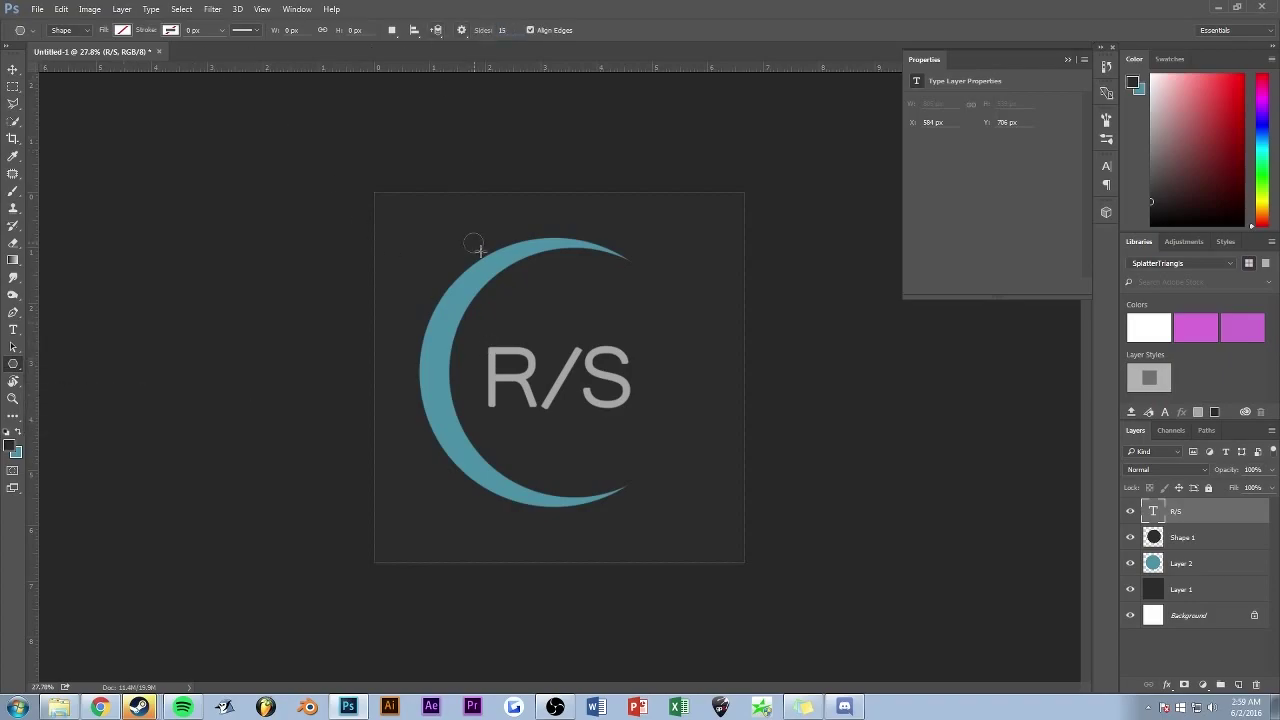
{"action": "left_click_drag", "start_coordinate": [480, 251], "coordinate": [488, 258]}
{"action": "scroll", "coordinate": [480, 230], "scroll_direction": "up", "scroll_amount": 2}
{"action": "key", "text": "ctrl+z"}
Step: Browse the polygon path arrangement, alignment and preset options, then draw and undo another polygon
{"action": "left_click", "coordinate": [436, 30]}
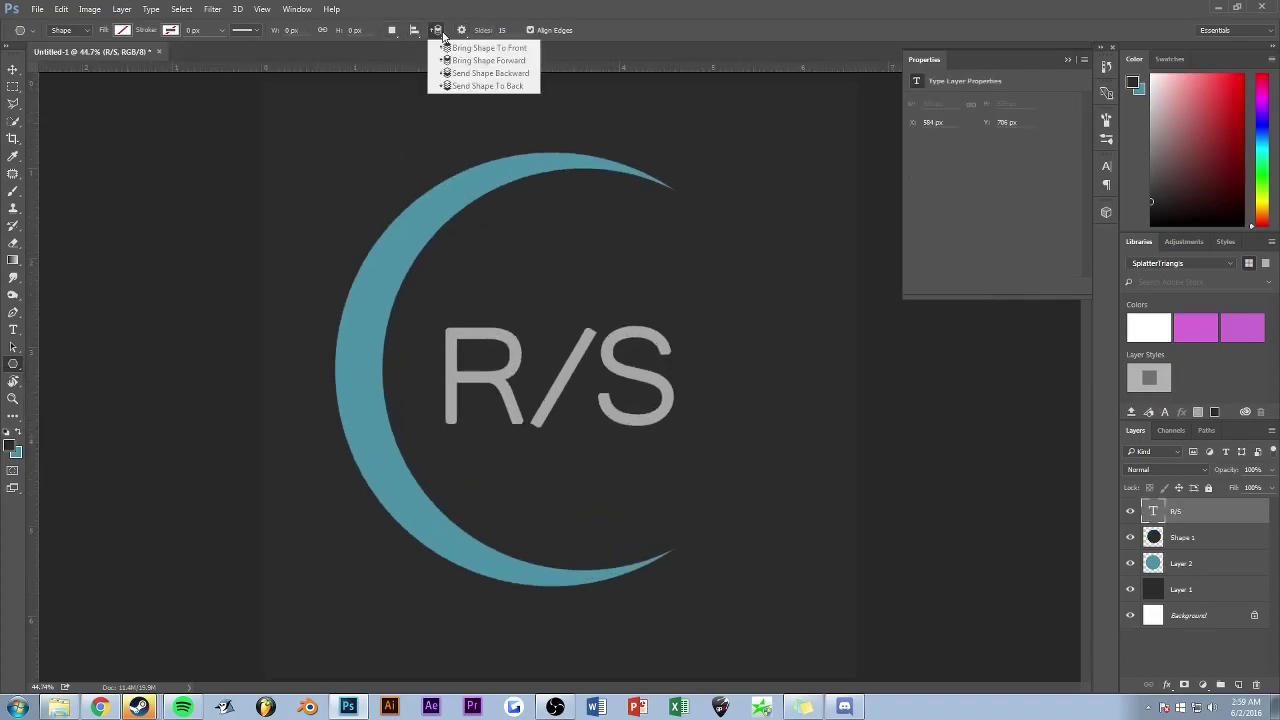
{"action": "left_click", "coordinate": [392, 30]}
{"action": "left_click", "coordinate": [35, 30]}
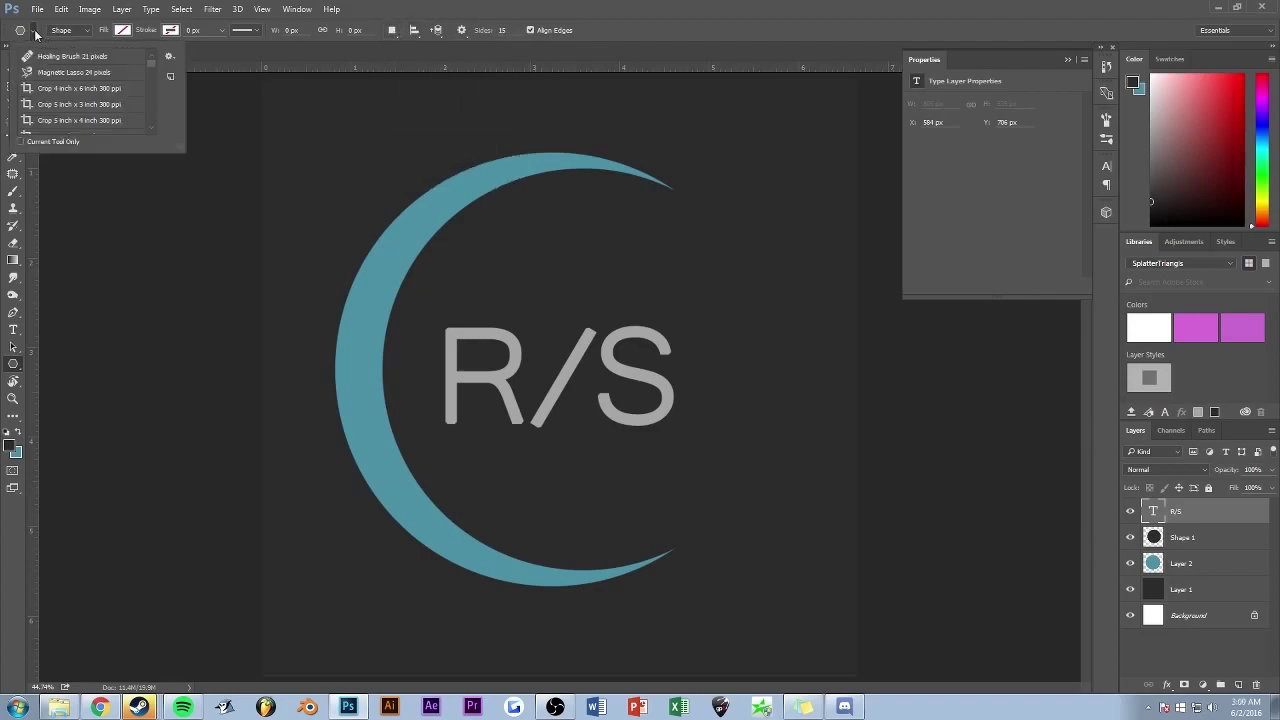
{"action": "left_click_drag", "start_coordinate": [540, 261], "coordinate": [567, 287]}
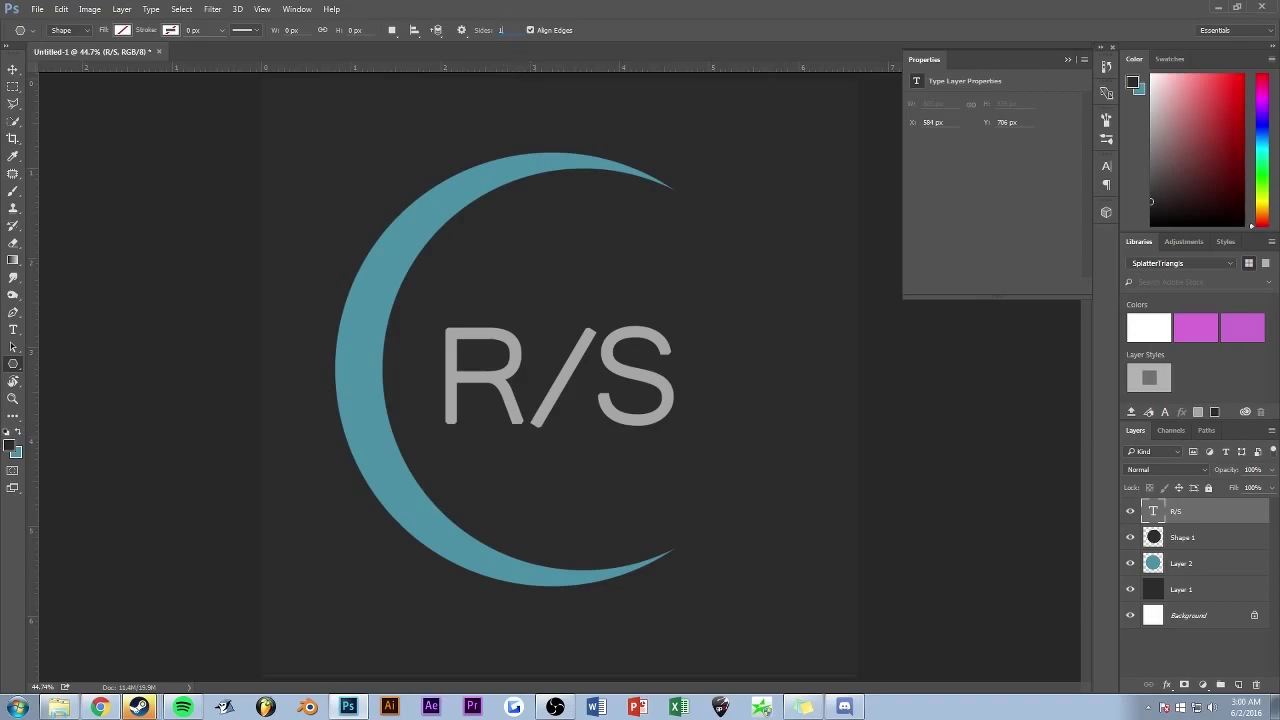
{"action": "left_click_drag", "start_coordinate": [535, 236], "coordinate": [571, 134]}
{"action": "key", "text": "ctrl+z"}
Step: Draw a trial triangle on a new layer over the logo, then delete it
{"action": "left_click", "coordinate": [257, 30]}
{"action": "left_click", "coordinate": [1238, 684]}
{"action": "mouse_move", "coordinate": [469, 289]}
{"action": "left_mouse_down"}
{"action": "mouse_move", "coordinate": [622, 290]}
{"action": "mouse_move", "coordinate": [580, 288]}
{"action": "left_mouse_up"}
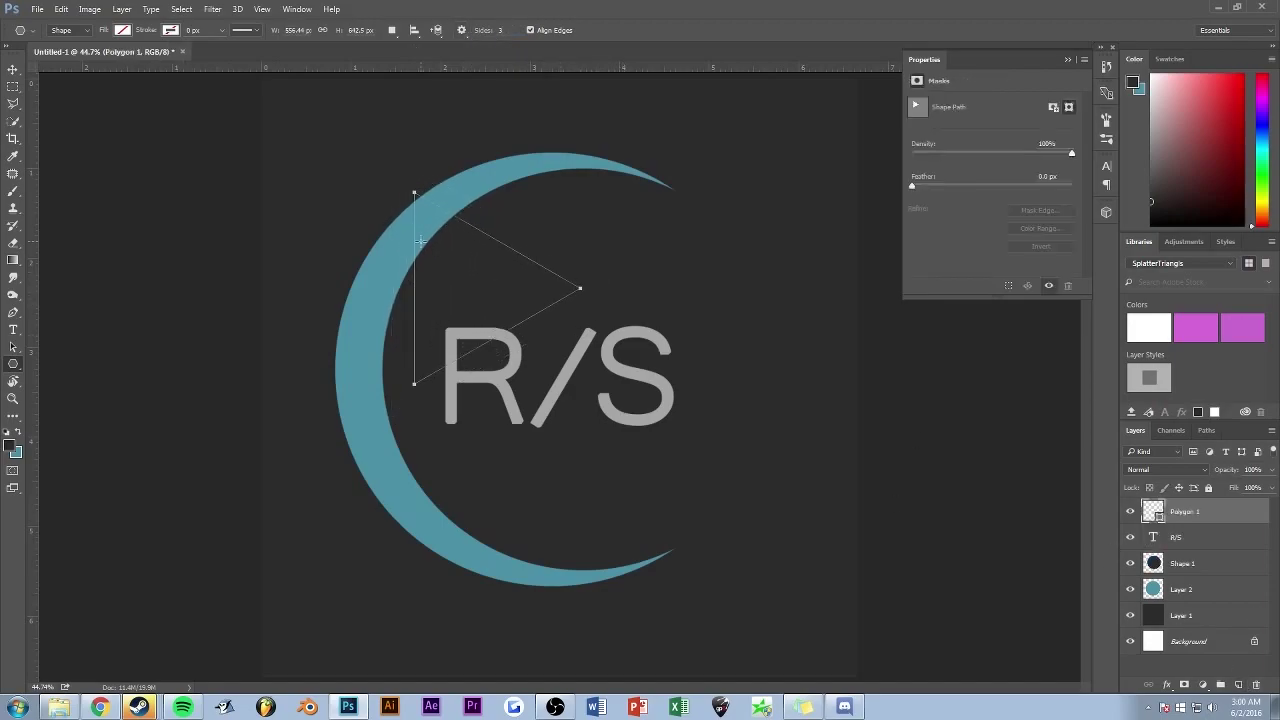
{"action": "key", "text": "v"}
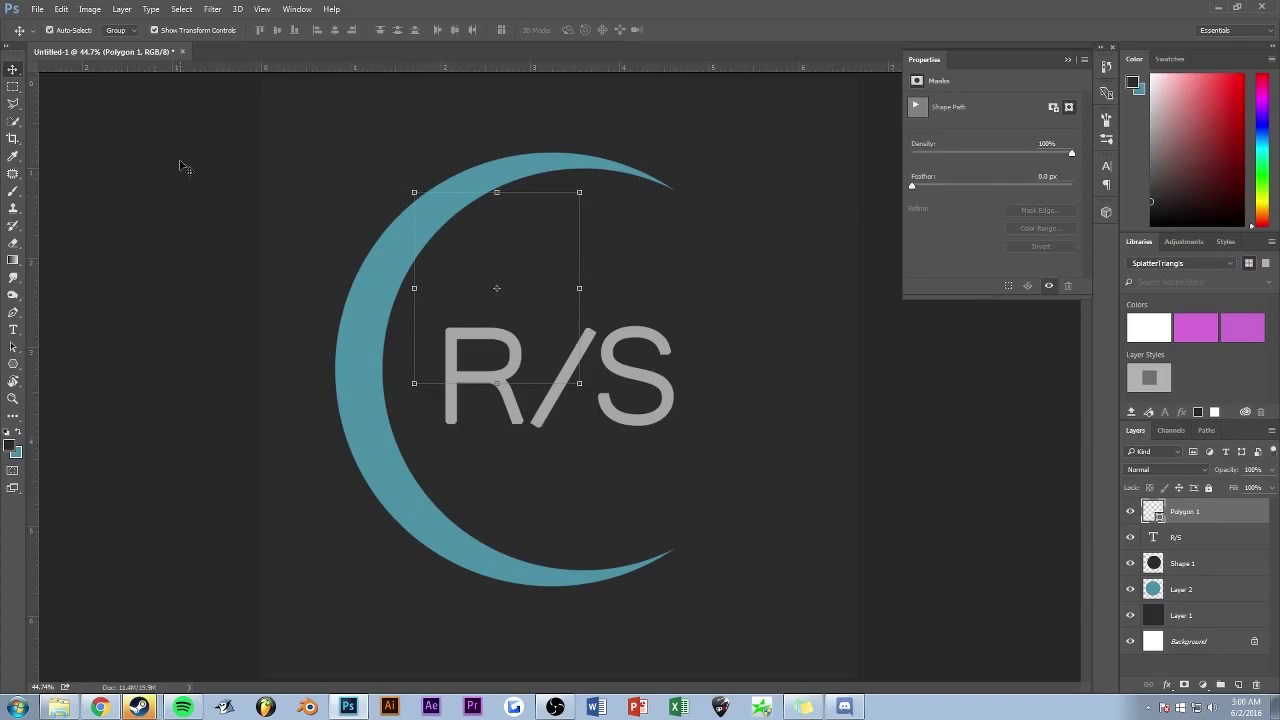
{"action": "left_click", "coordinate": [15, 364]}
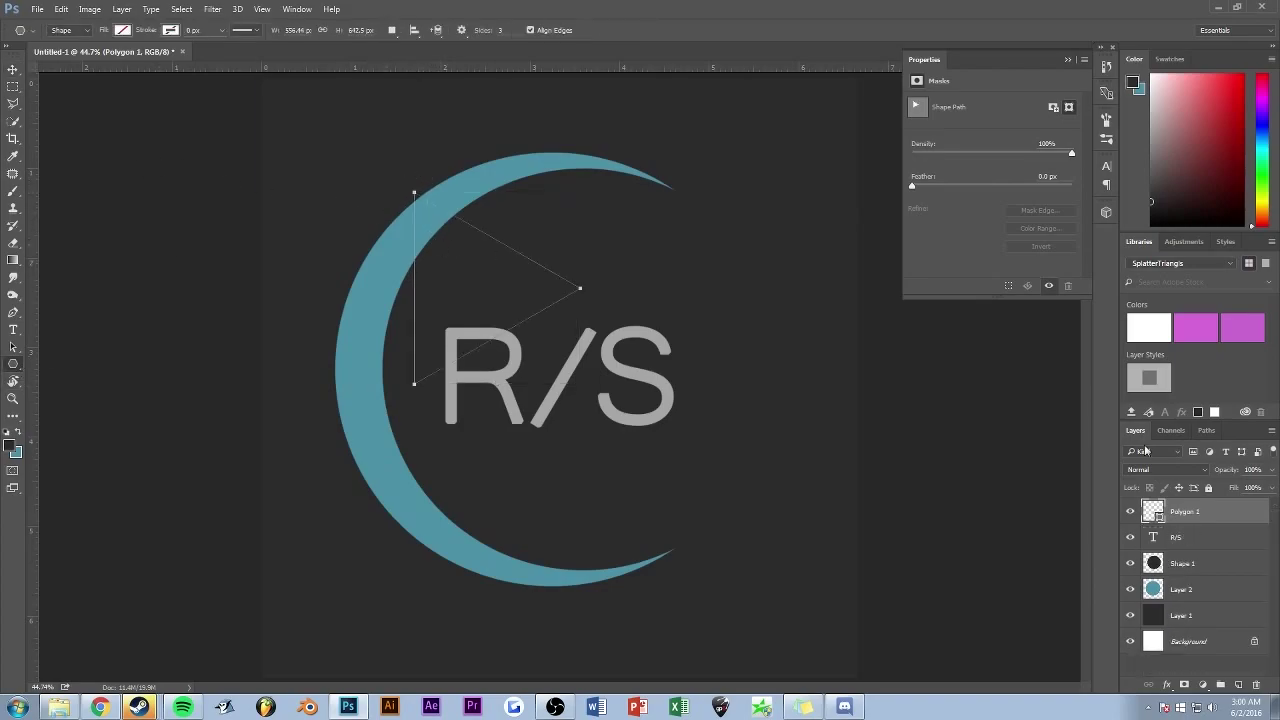
{"action": "key", "text": "Delete"}
{"action": "scroll", "coordinate": [868, 399], "scroll_direction": "down", "scroll_amount": 2}
{"action": "scroll", "coordinate": [502, 359], "scroll_direction": "up", "scroll_amount": 1}
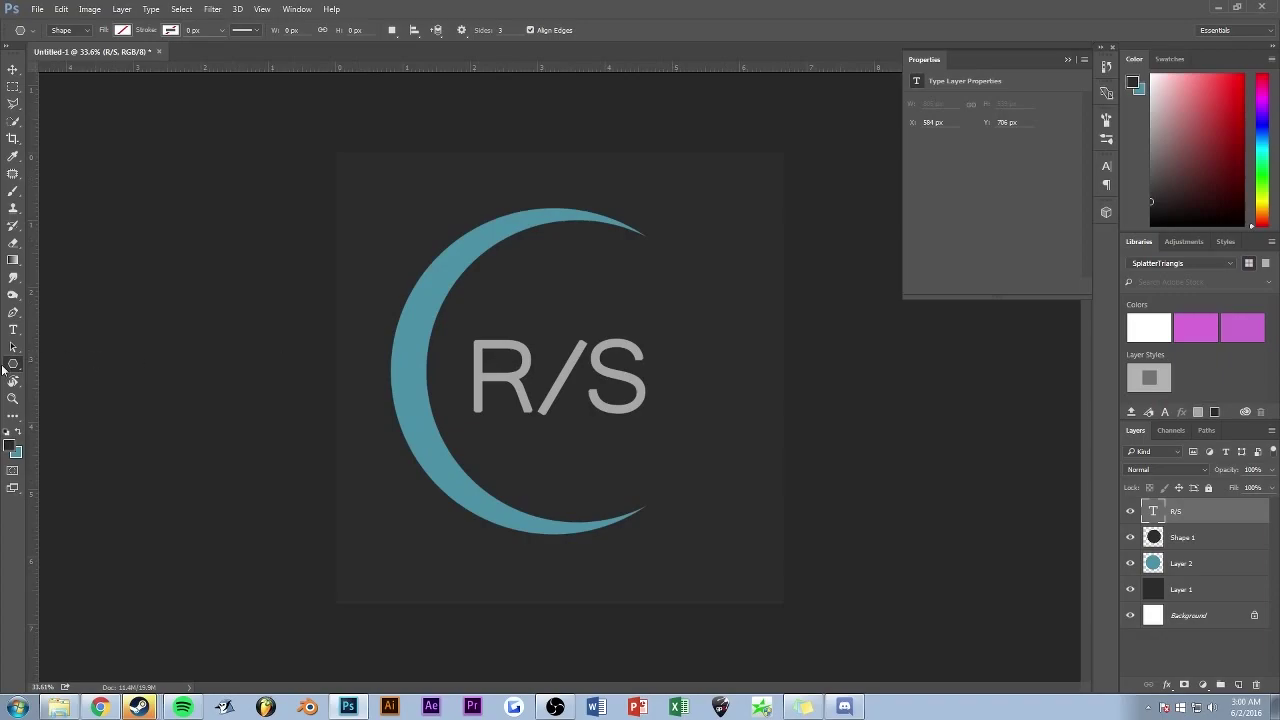
Step: Browse the Custom Shape library, then add an empty Layer 3 above R/S
{"action": "right_click", "coordinate": [13, 364]}
{"action": "left_click", "coordinate": [80, 428]}
{"action": "left_click", "coordinate": [521, 33]}
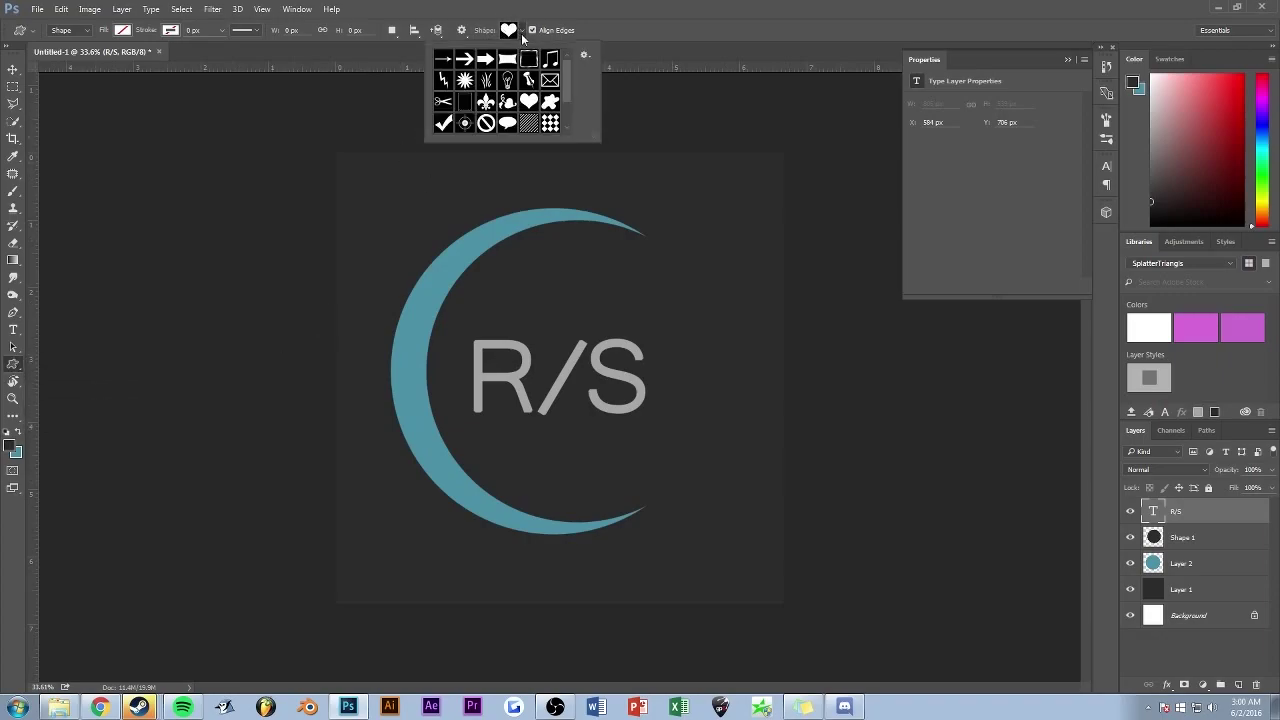
{"action": "scroll", "coordinate": [565, 112], "scroll_direction": "down", "scroll_amount": 2}
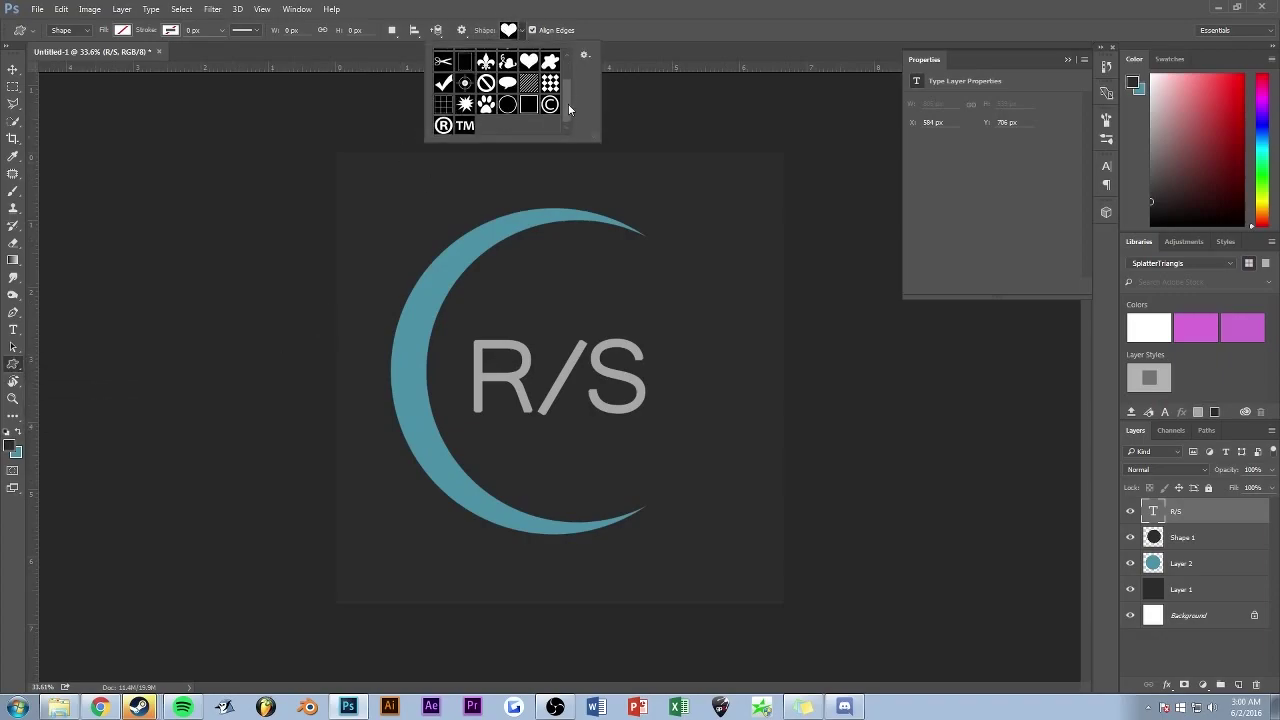
{"action": "left_click", "coordinate": [649, 52]}
{"action": "scroll", "coordinate": [467, 362], "scroll_direction": "down", "scroll_amount": 1}
{"action": "scroll", "coordinate": [490, 323], "scroll_direction": "down", "scroll_amount": 1}
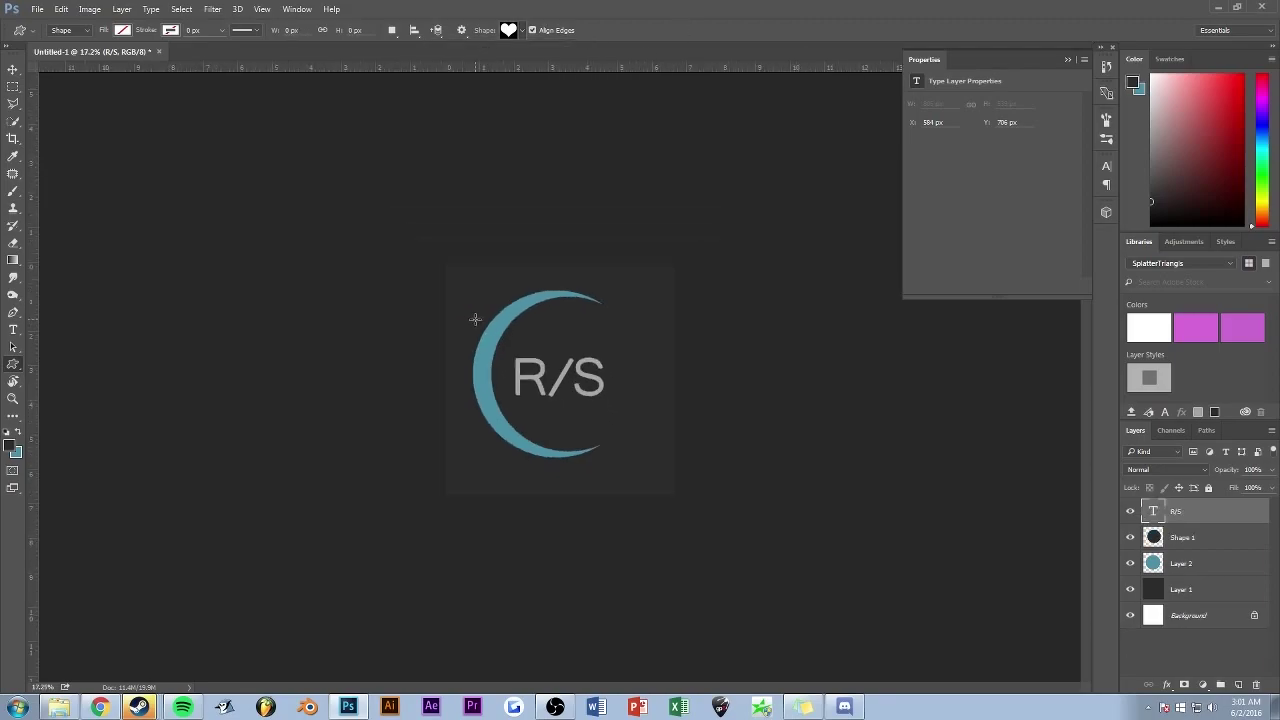
{"action": "scroll", "coordinate": [472, 315], "scroll_direction": "up", "scroll_amount": 1}
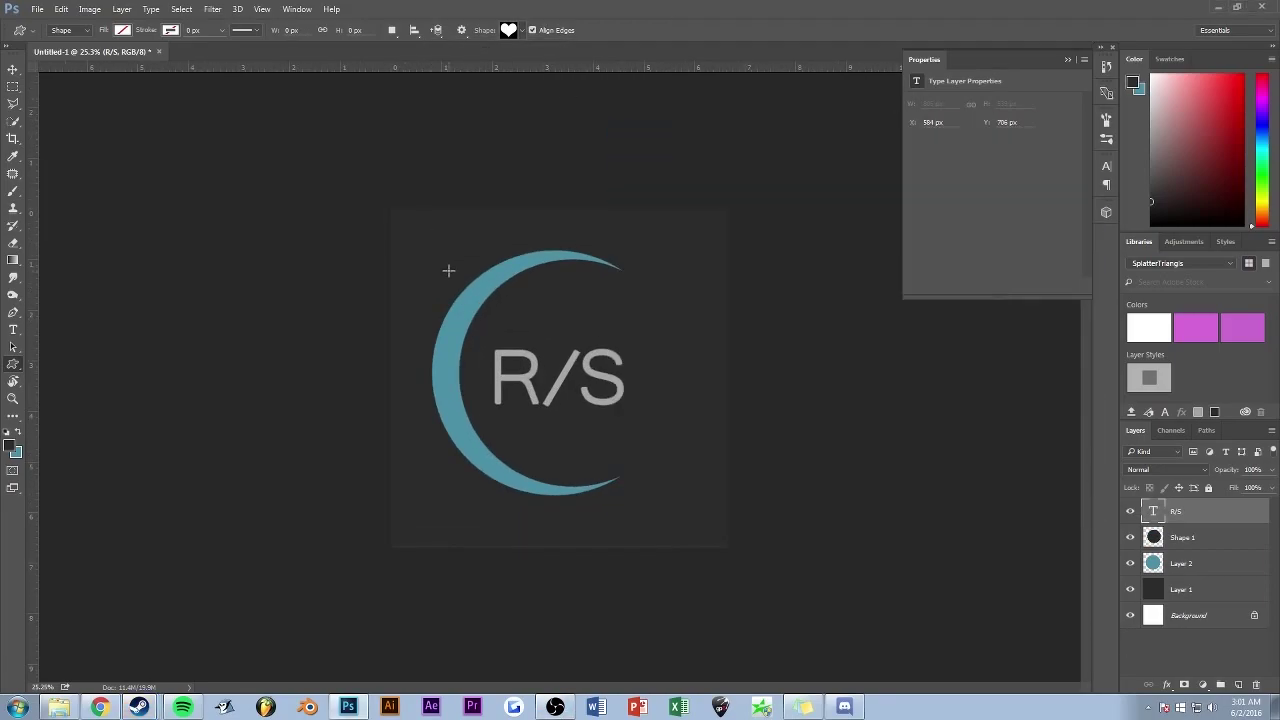
{"action": "scroll", "coordinate": [450, 262], "scroll_direction": "up", "scroll_amount": 1}
{"action": "key", "text": "ctrl+shift+alt+n"}
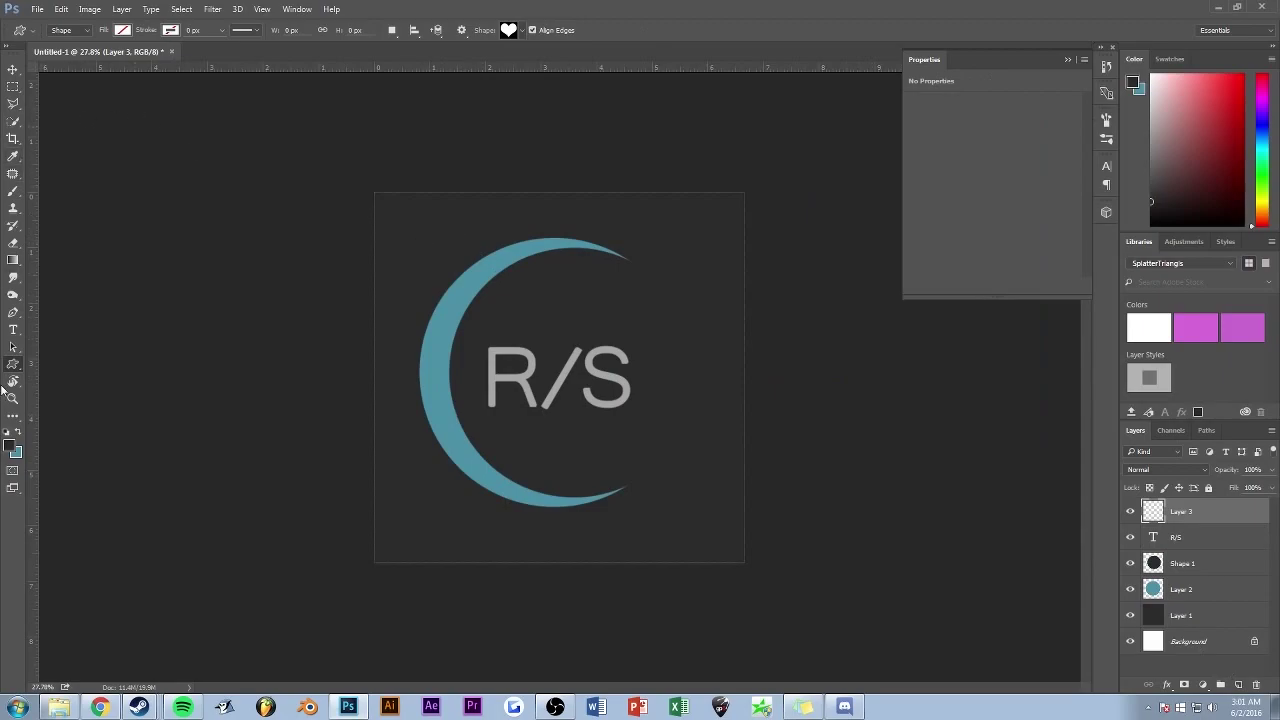
Step: Draw a large three-sided polygon across the logo and reposition it
{"action": "right_click", "coordinate": [13, 364]}
{"action": "left_click", "coordinate": [80, 402]}
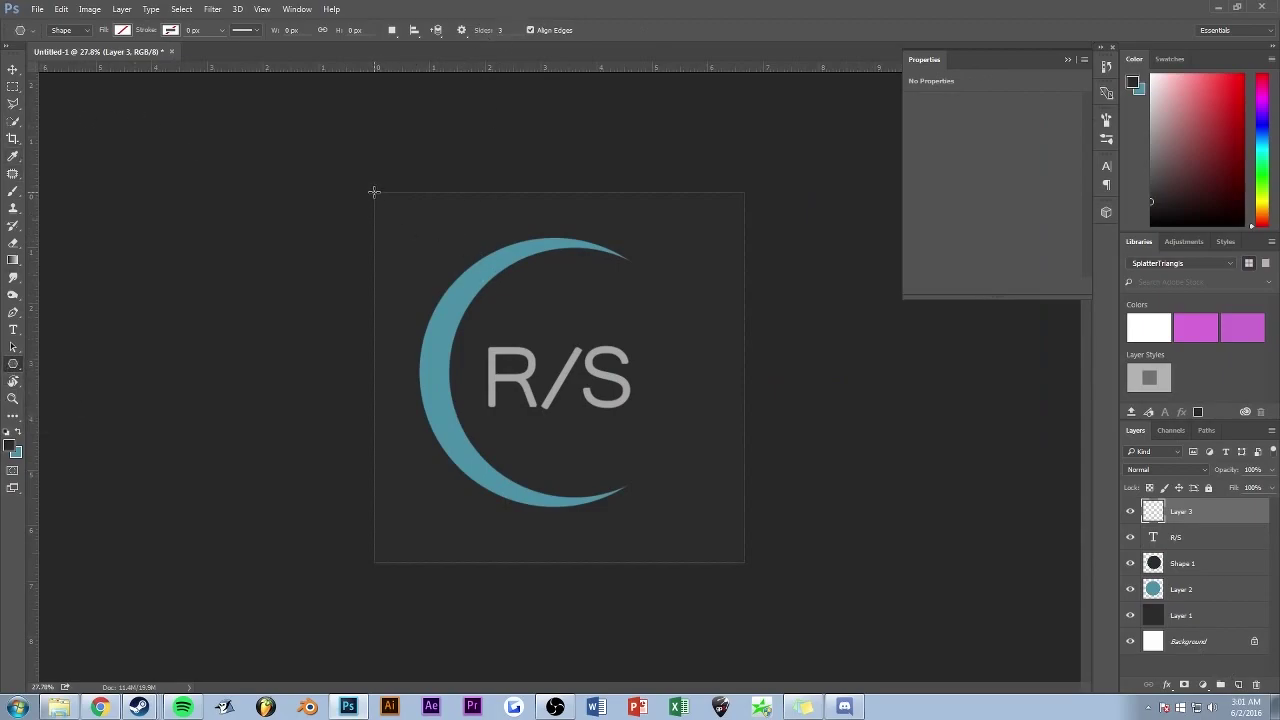
{"action": "left_click_drag", "start_coordinate": [374, 192], "coordinate": [640, 282]}
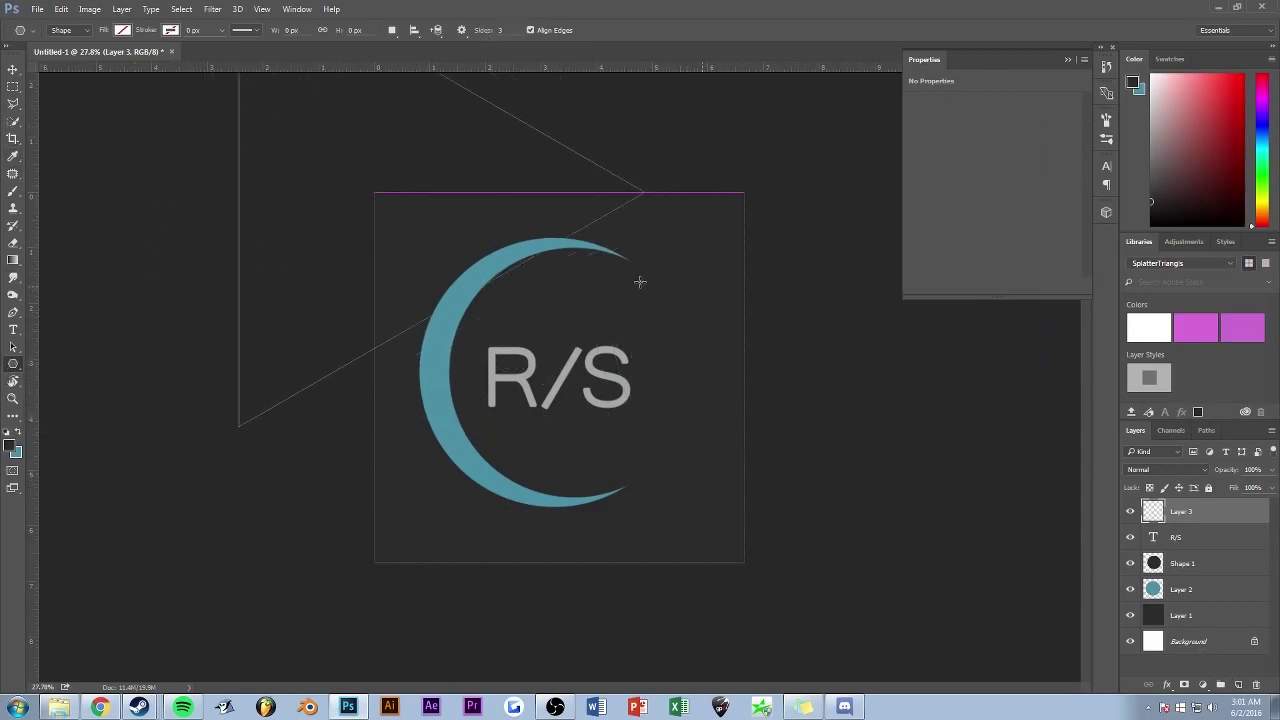
{"action": "left_click_drag", "start_coordinate": [640, 282], "coordinate": [591, 266]}
{"action": "key", "text": "v"}
{"action": "left_click_drag", "start_coordinate": [314, 177], "coordinate": [428, 314]}
Step: Give the triangle no fill and a thin white stroke
{"action": "left_click", "coordinate": [13, 363]}
{"action": "left_click", "coordinate": [123, 30]}
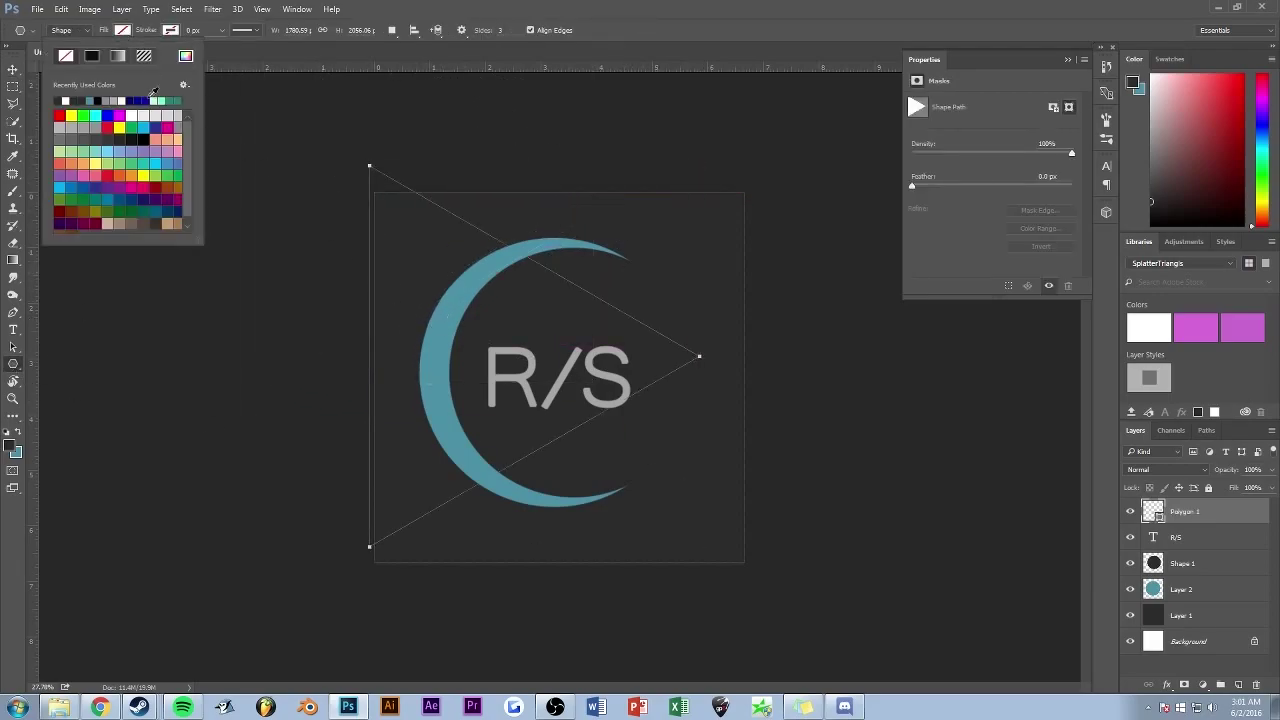
{"action": "left_click", "coordinate": [170, 30]}
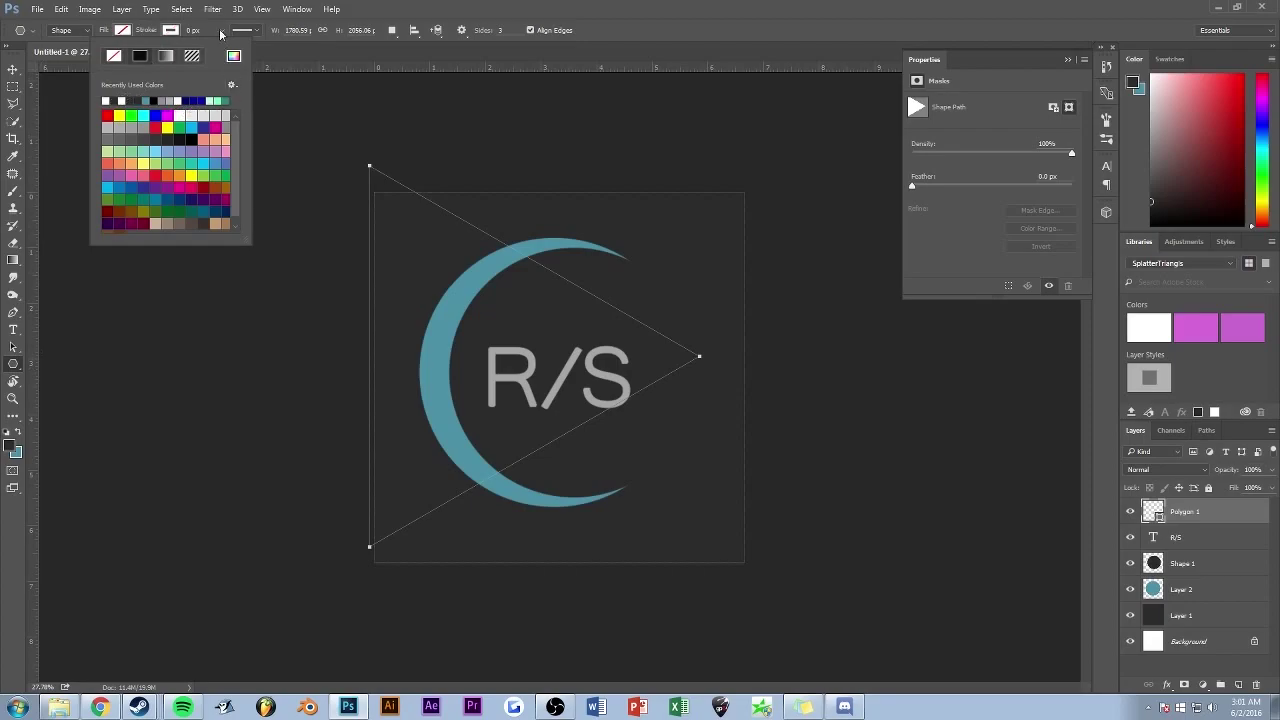
{"action": "left_click_drag", "start_coordinate": [221, 31], "coordinate": [226, 50]}
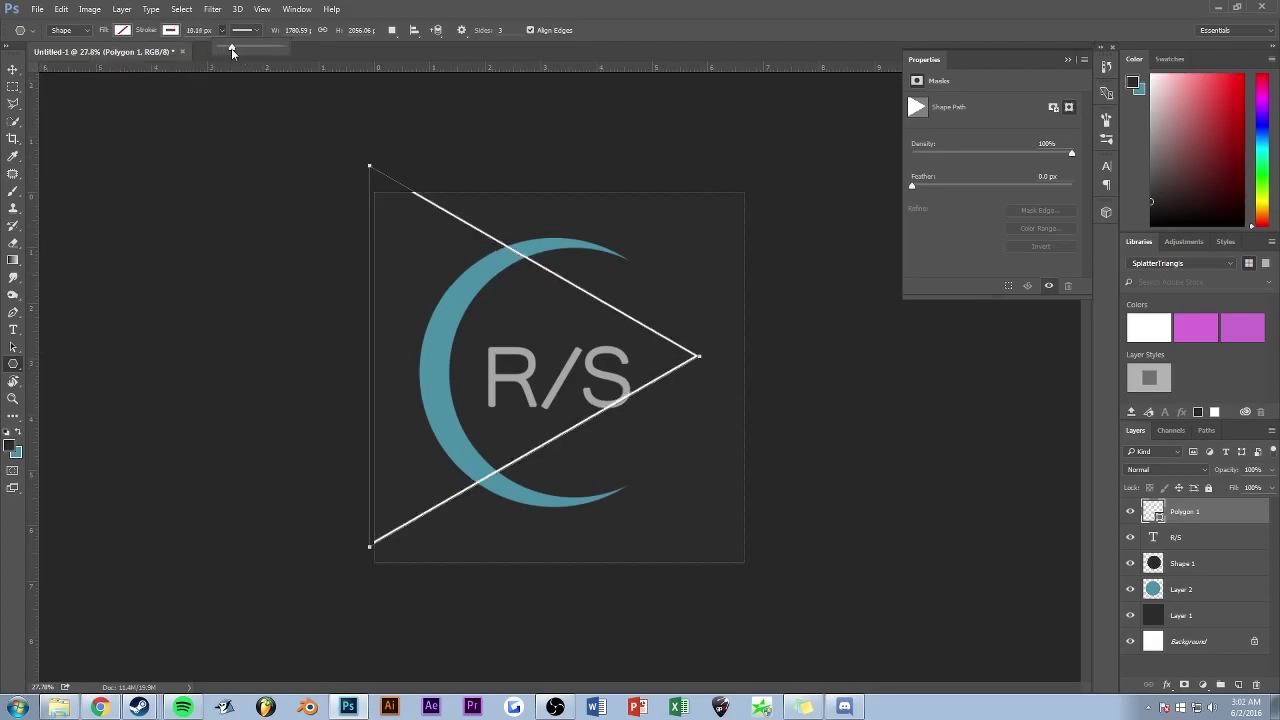
{"action": "left_click_drag", "start_coordinate": [240, 50], "coordinate": [231, 52]}
Step: Align the triangle to the canvas left edge and widen it to about 112%
{"action": "key", "text": "v"}
{"action": "mouse_move", "coordinate": [461, 228]}
{"action": "left_mouse_down"}
{"action": "mouse_move", "coordinate": [540, 243]}
{"action": "mouse_move", "coordinate": [471, 249]}
{"action": "left_mouse_up"}
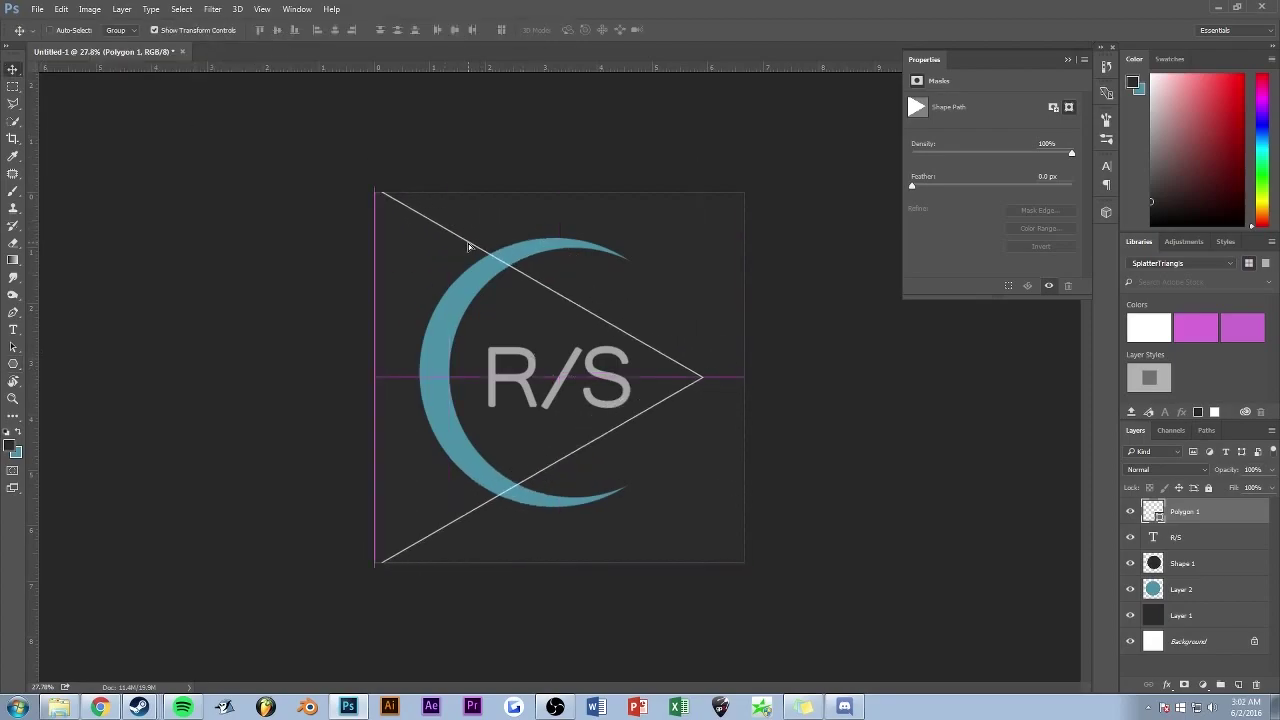
{"action": "key", "text": "ctrl+minus"}
{"action": "key", "text": "ctrl+t"}
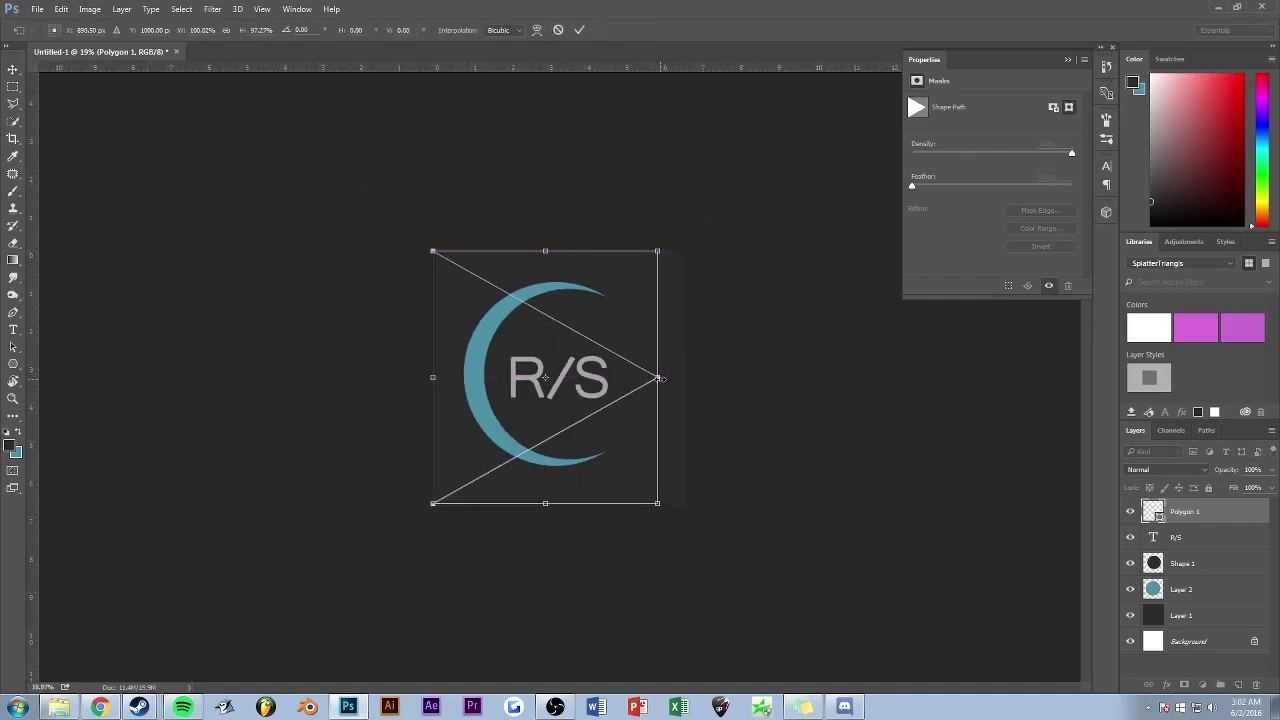
{"action": "left_click_drag", "start_coordinate": [657, 377], "coordinate": [686, 377]}
{"action": "scroll", "coordinate": [432, 362], "scroll_direction": "up", "scroll_amount": 3}
Step: Commit the triangle's resize and duplicate Polygon 1 as Polygon 1 copy
{"action": "scroll", "coordinate": [493, 353], "scroll_direction": "down", "scroll_amount": 2}
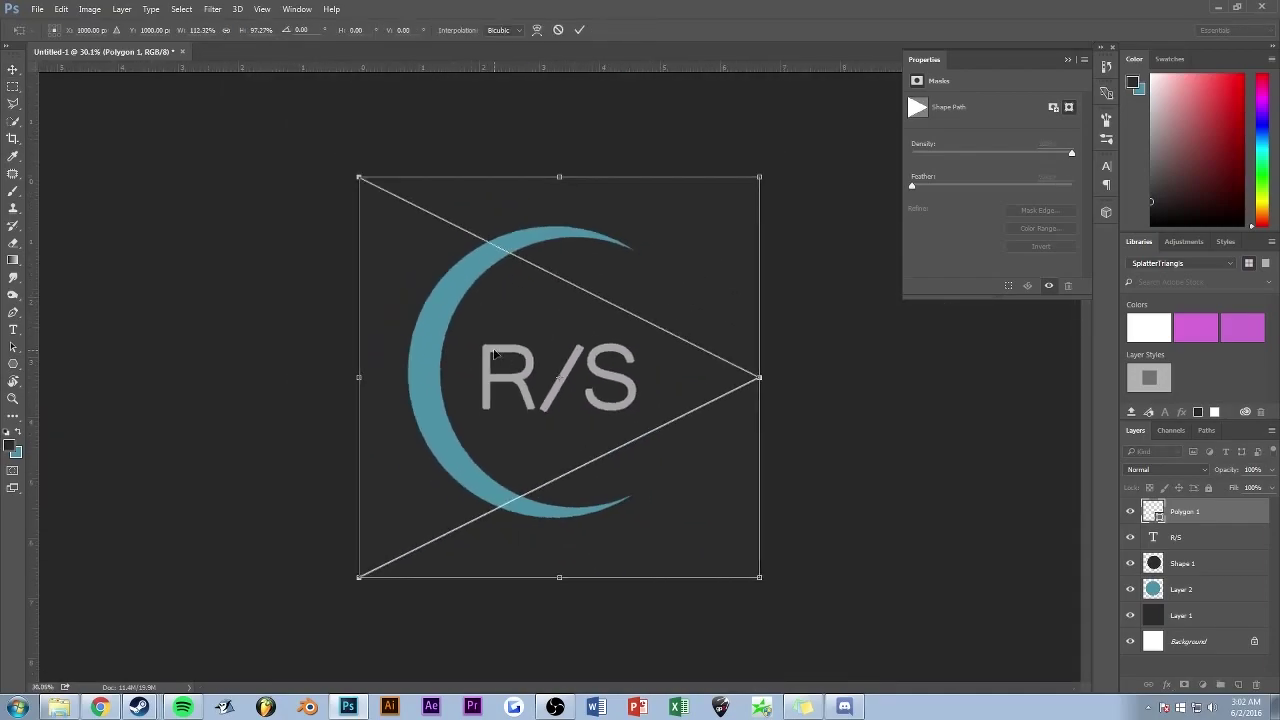
{"action": "key", "text": "Return"}
{"action": "right_click", "coordinate": [1197, 514]}
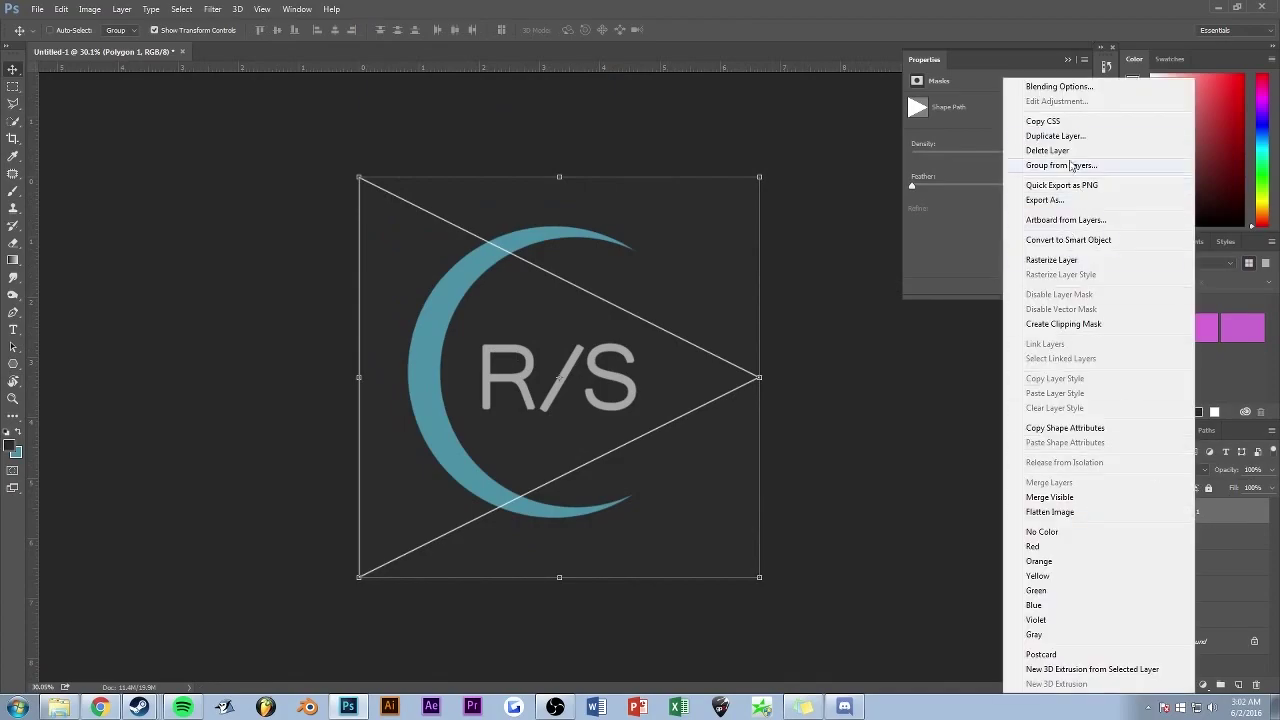
{"action": "left_click", "coordinate": [1040, 150]}
{"action": "left_click", "coordinate": [751, 220]}
Step: Flip the copy horizontally and narrow it across the right half
{"action": "right_click", "coordinate": [514, 232]}
{"action": "key", "text": "Escape"}
{"action": "key", "text": "ctrl+t"}
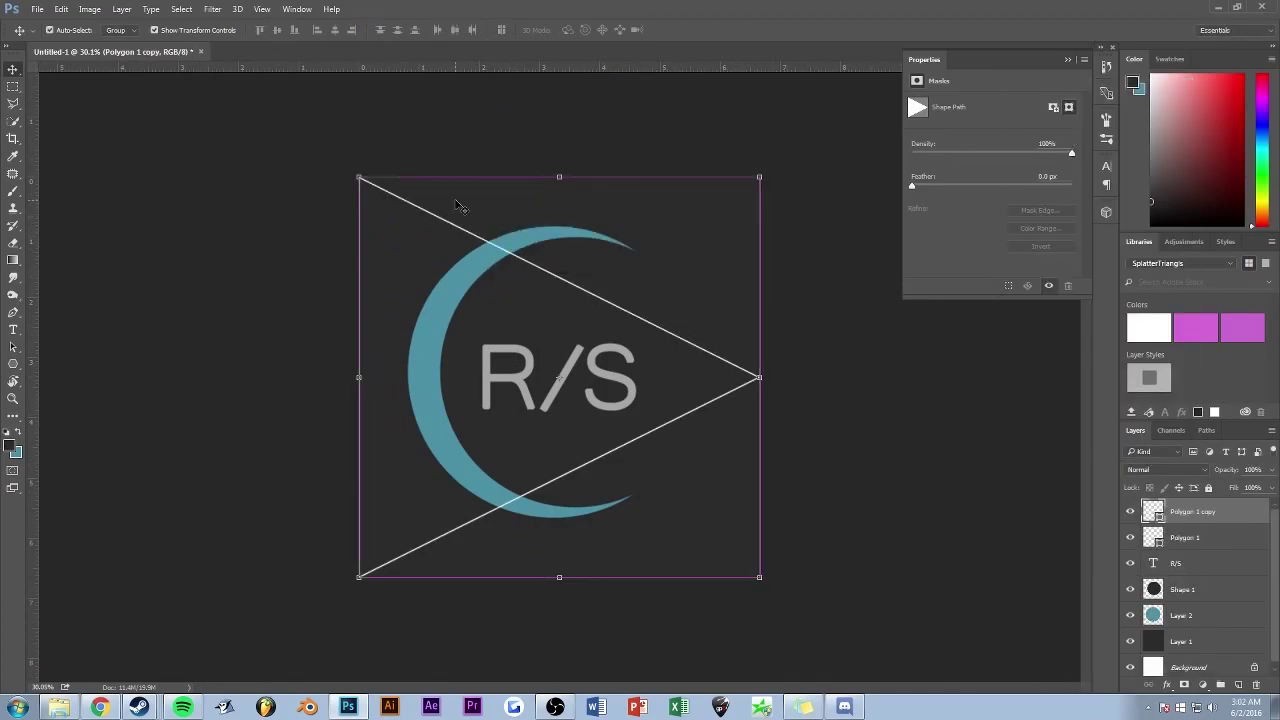
{"action": "right_click", "coordinate": [423, 286]}
{"action": "left_click", "coordinate": [480, 492]}
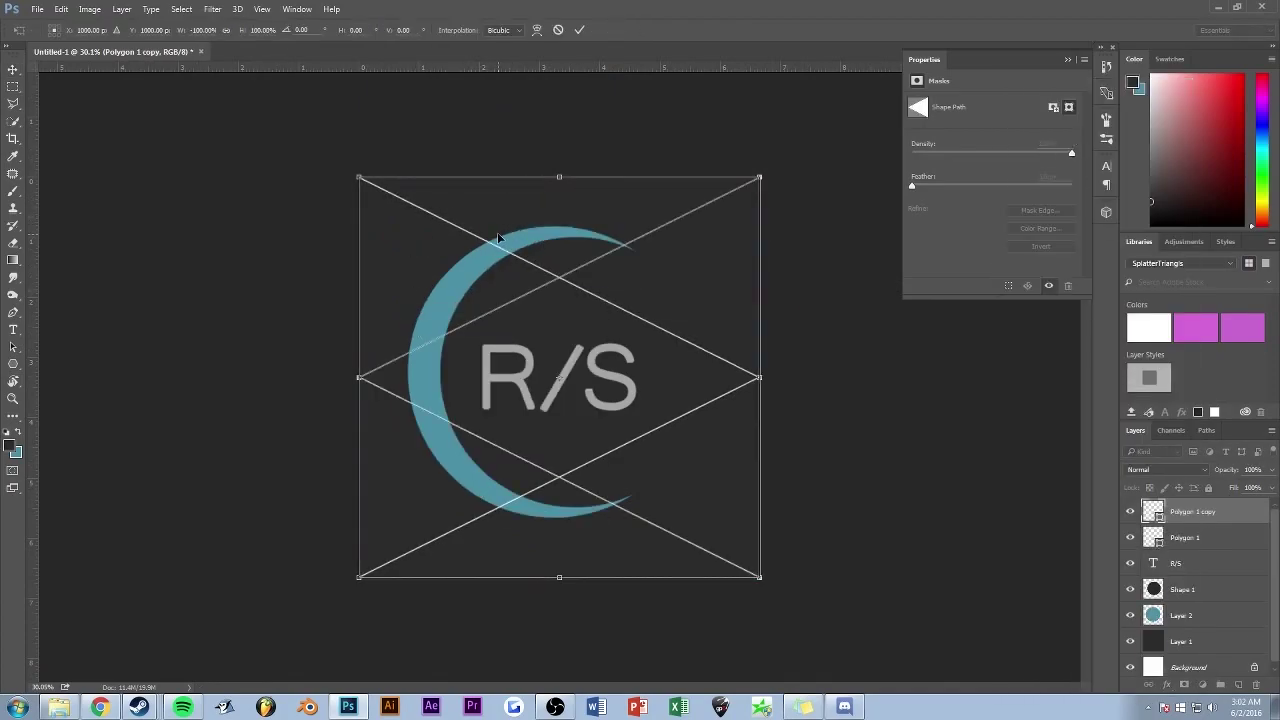
{"action": "key", "text": "ctrl+minus"}
{"action": "key", "text": "ctrl+minus"}
{"action": "key", "text": "ctrl+plus"}
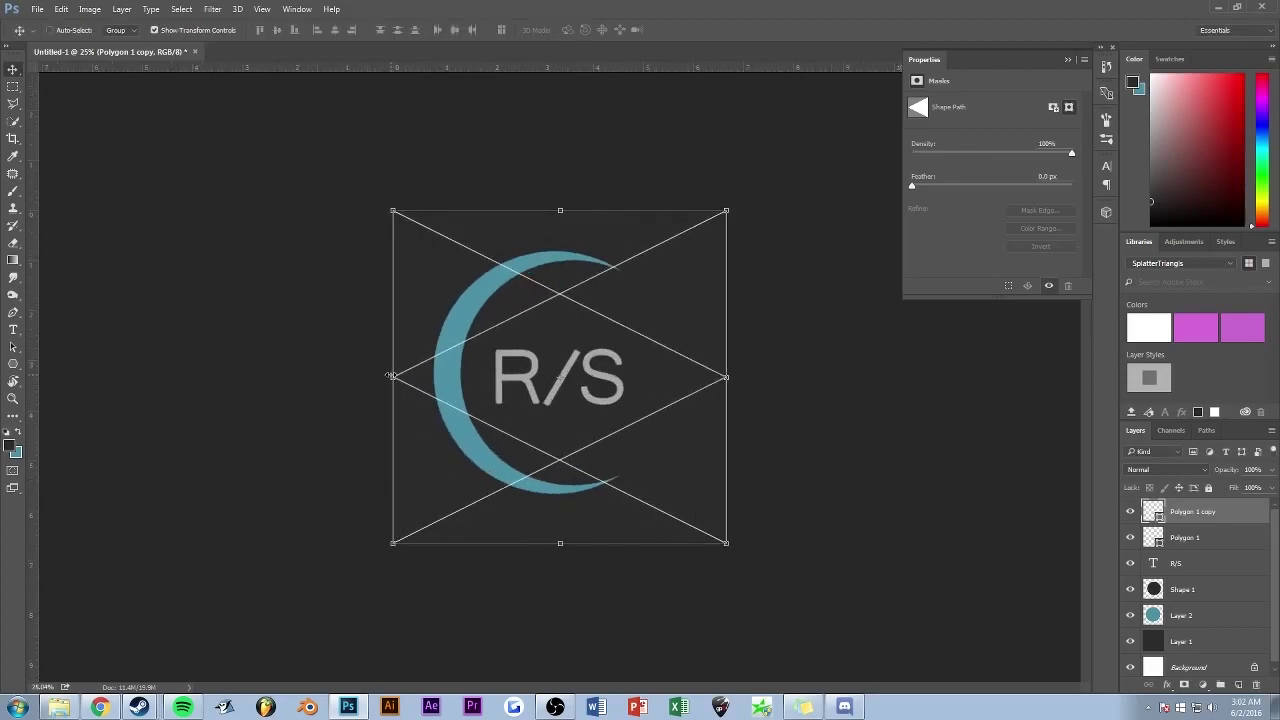
{"action": "left_click_drag", "start_coordinate": [393, 377], "coordinate": [555, 377]}
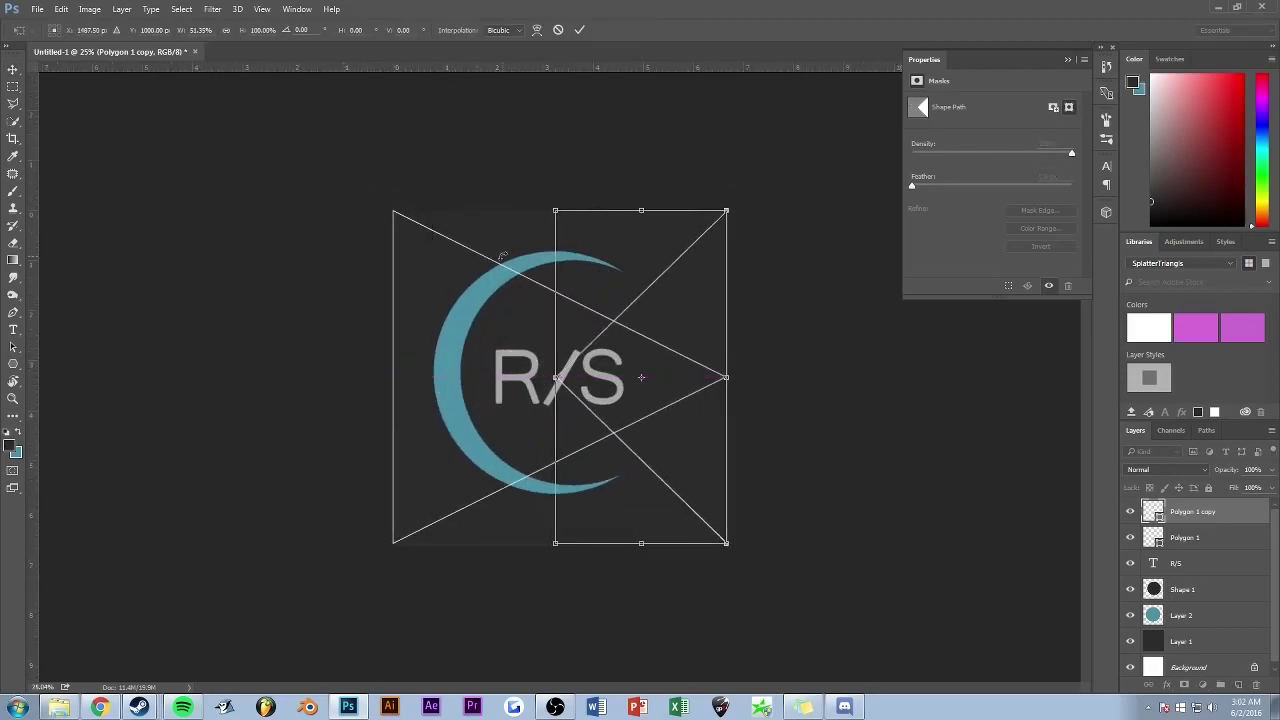
{"action": "left_click", "coordinate": [580, 30]}
Step: Check the copy's layer options and tilt the canvas view, then level it again
{"action": "right_click", "coordinate": [1186, 515]}
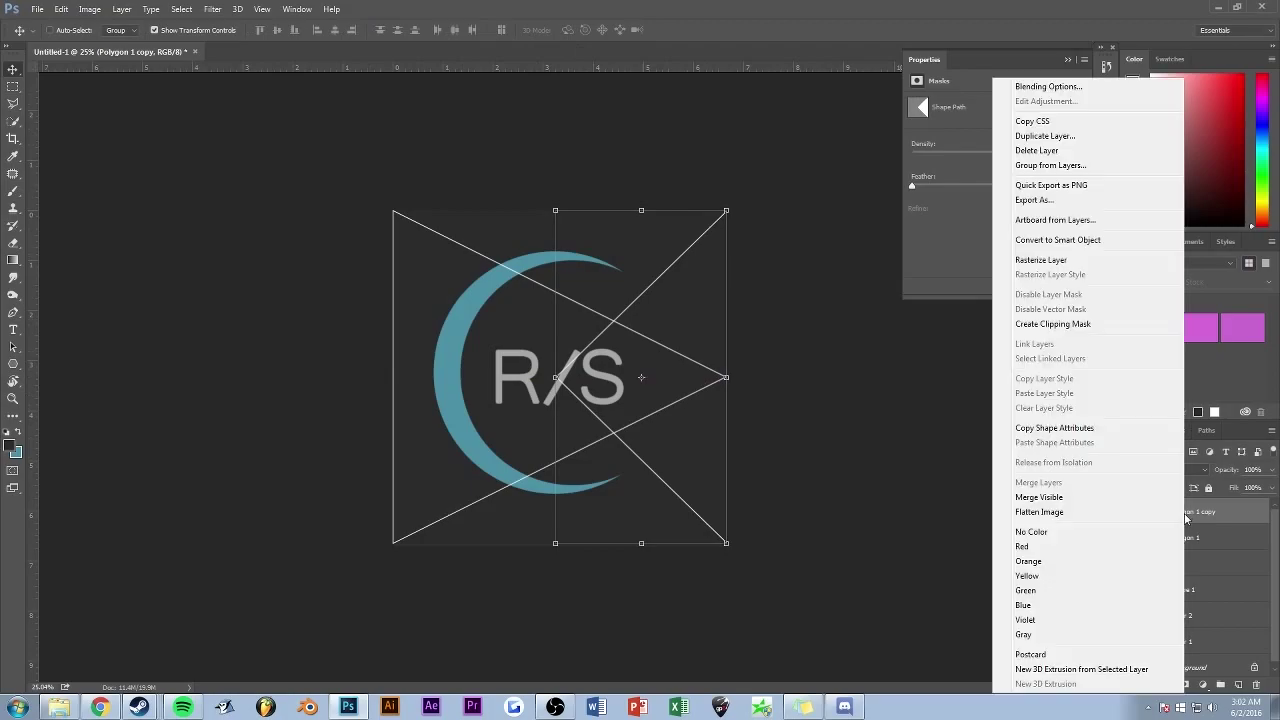
{"action": "left_click", "coordinate": [934, 503]}
{"action": "key", "text": "m"}
{"action": "scroll", "coordinate": [245, 314], "scroll_direction": "up", "scroll_amount": 1}
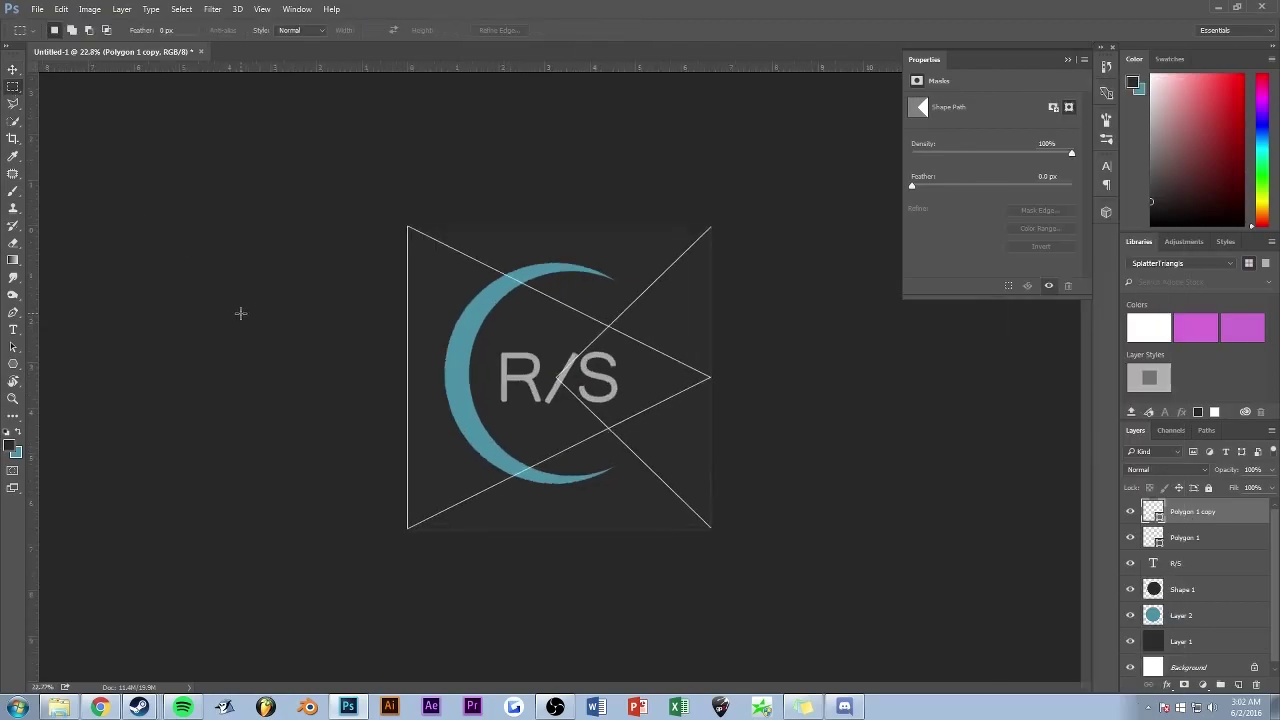
{"action": "key", "text": "r"}
{"action": "left_click_drag", "start_coordinate": [543, 286], "coordinate": [366, 259]}
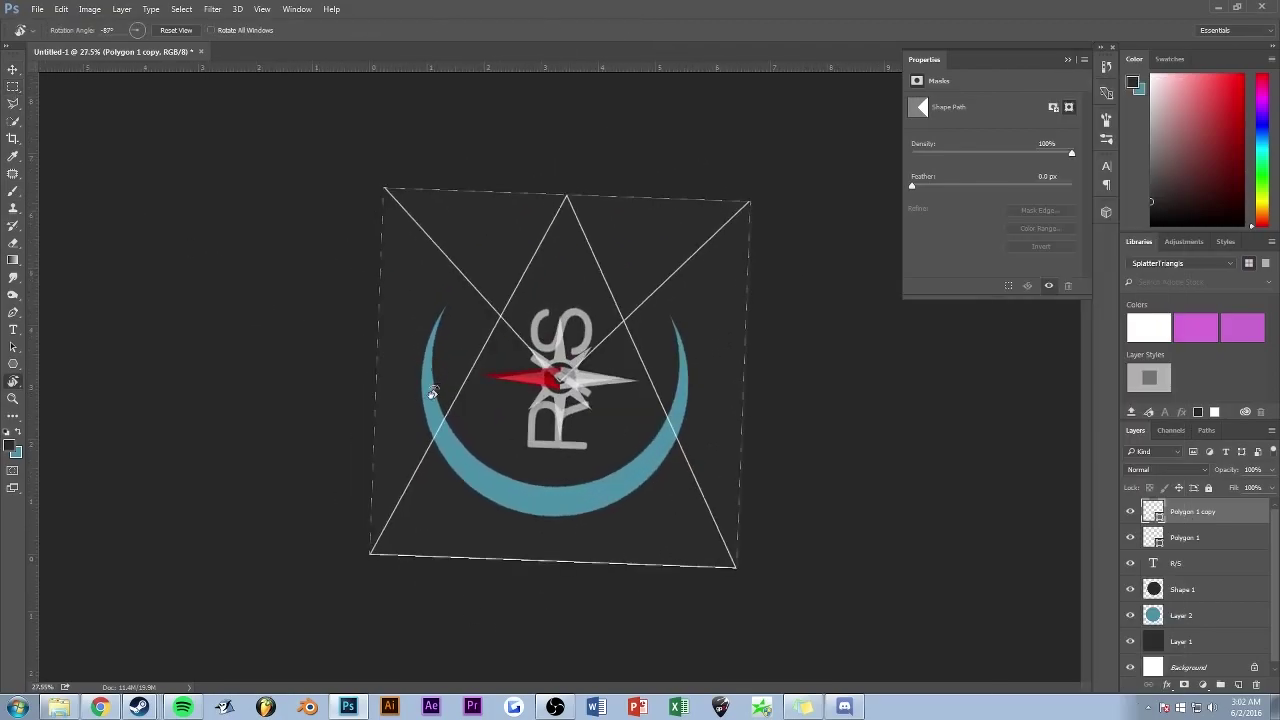
{"action": "left_click_drag", "start_coordinate": [445, 284], "coordinate": [576, 257]}
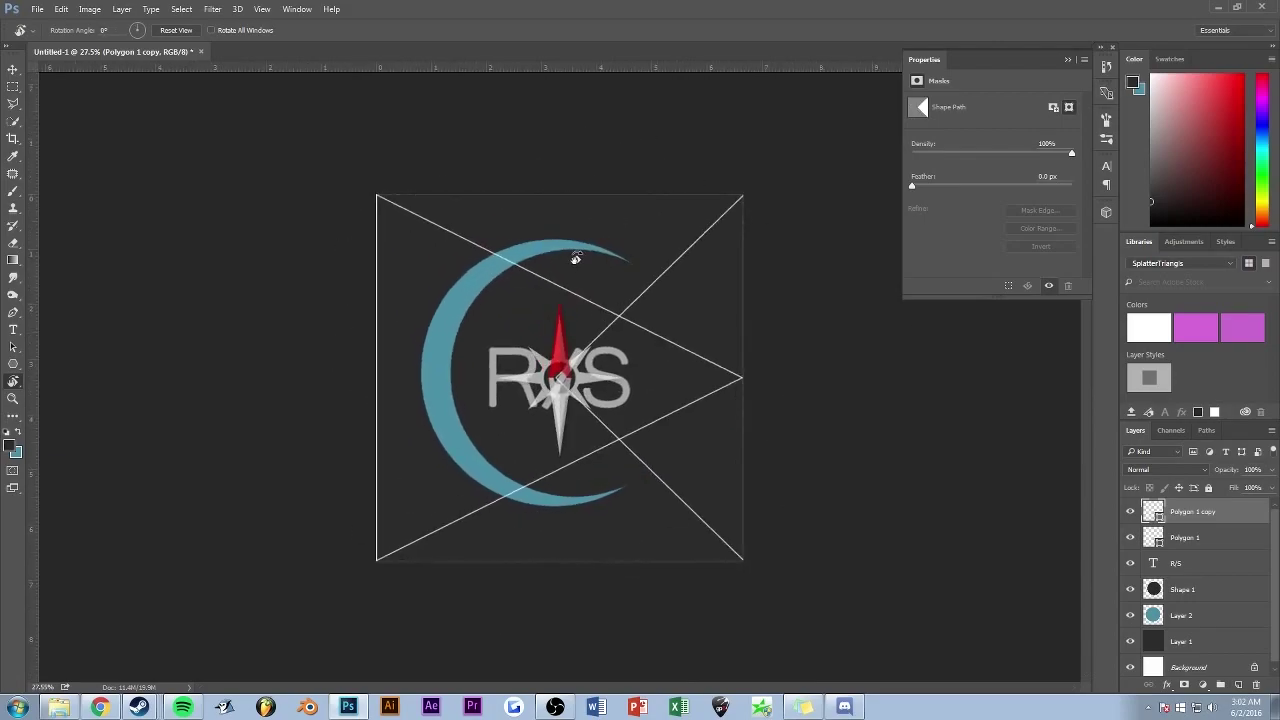
{"action": "scroll", "coordinate": [366, 317], "scroll_direction": "down", "scroll_amount": 3}
{"action": "scroll", "coordinate": [366, 317], "scroll_direction": "down", "scroll_amount": 1}
{"action": "scroll", "coordinate": [366, 317], "scroll_direction": "up", "scroll_amount": 3}
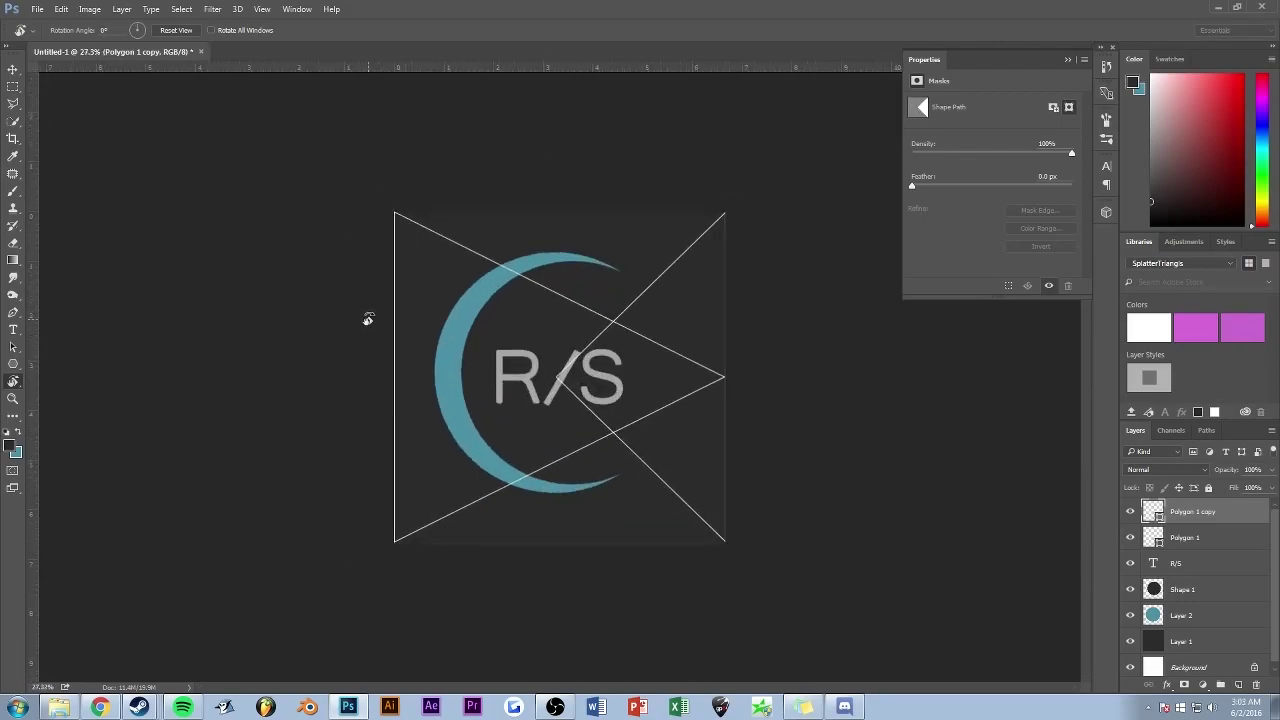
{"action": "scroll", "coordinate": [366, 317], "scroll_direction": "up", "scroll_amount": 2}
Step: Rasterize the R/S text layer
{"action": "left_click", "coordinate": [1197, 568]}
{"action": "right_click", "coordinate": [1197, 568]}
{"action": "left_click", "coordinate": [945, 288]}
Step: Undo the rasterize and edit the text from R/S to RIS
{"action": "scroll", "coordinate": [528, 329], "scroll_direction": "up", "scroll_amount": 3}
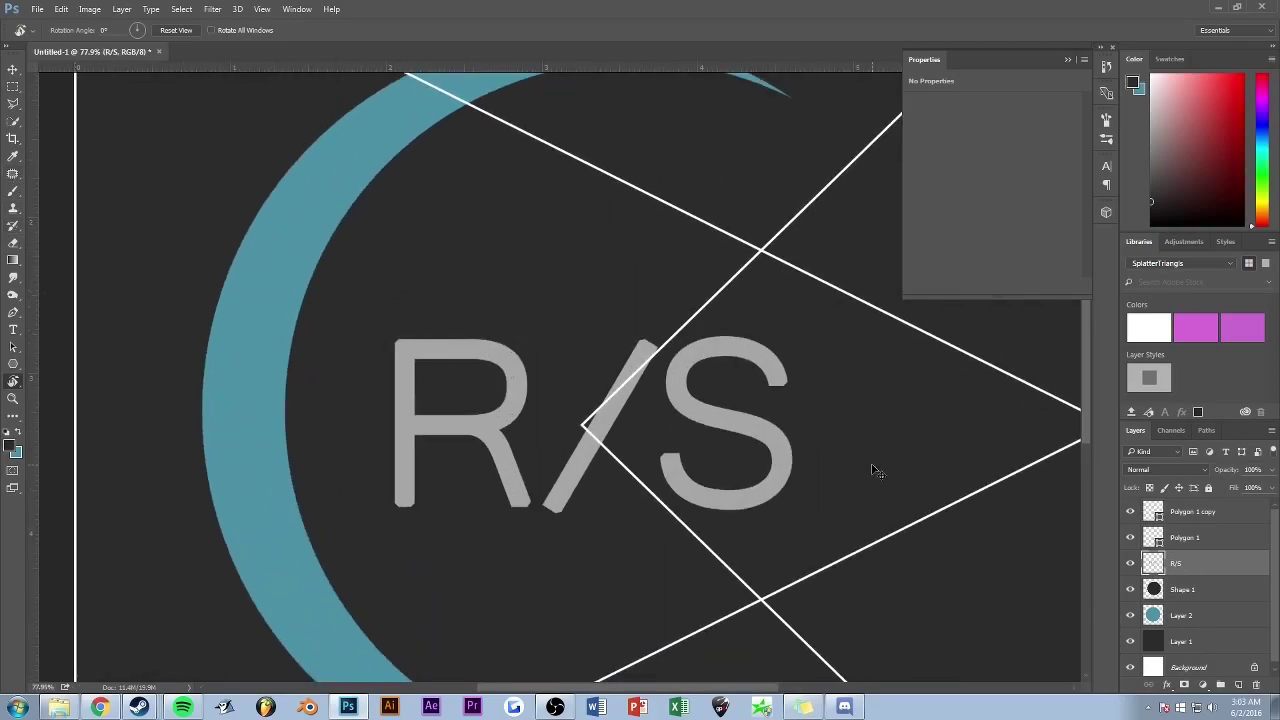
{"action": "key", "text": "ctrl+z"}
{"action": "key", "text": "t"}
{"action": "double_click", "coordinate": [610, 425]}
{"action": "left_click", "coordinate": [610, 425]}
{"action": "key", "text": "BackSpace"}
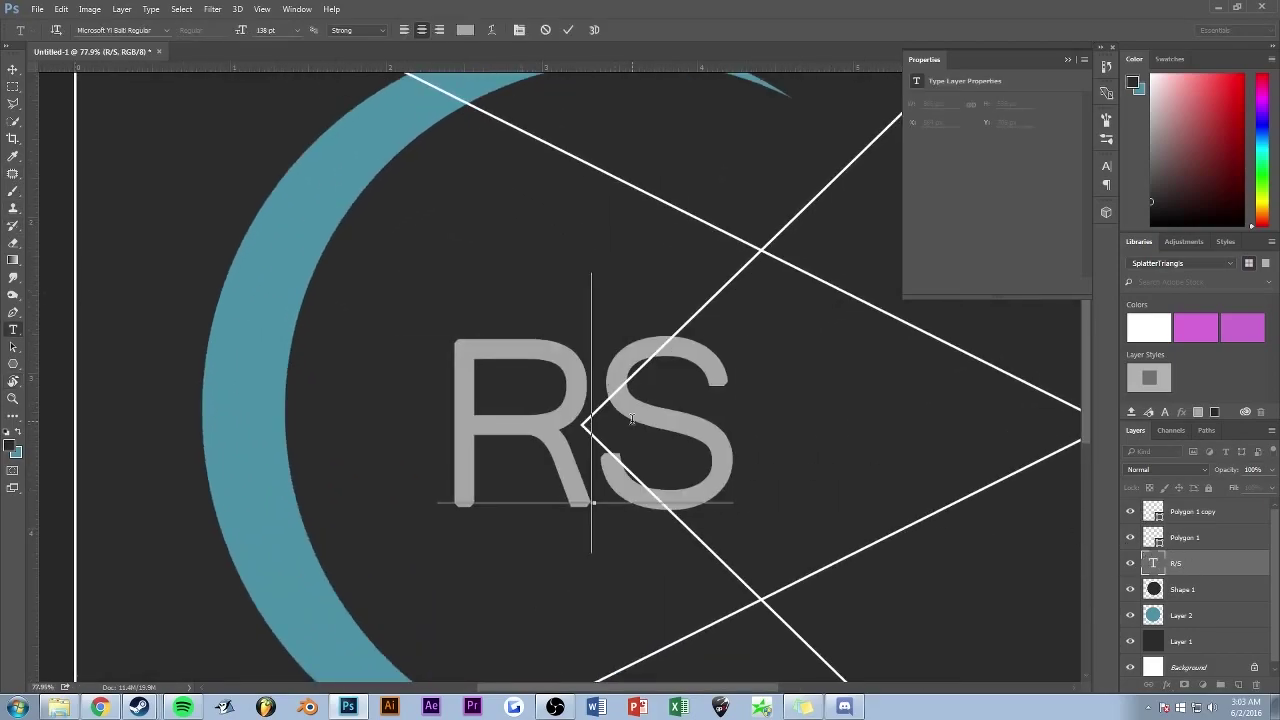
{"action": "type", "text": "I"}
{"action": "scroll", "coordinate": [529, 326], "scroll_direction": "down", "scroll_amount": 1}
{"action": "scroll", "coordinate": [529, 326], "scroll_direction": "down", "scroll_amount": 3}
{"action": "left_click", "coordinate": [13, 69]}
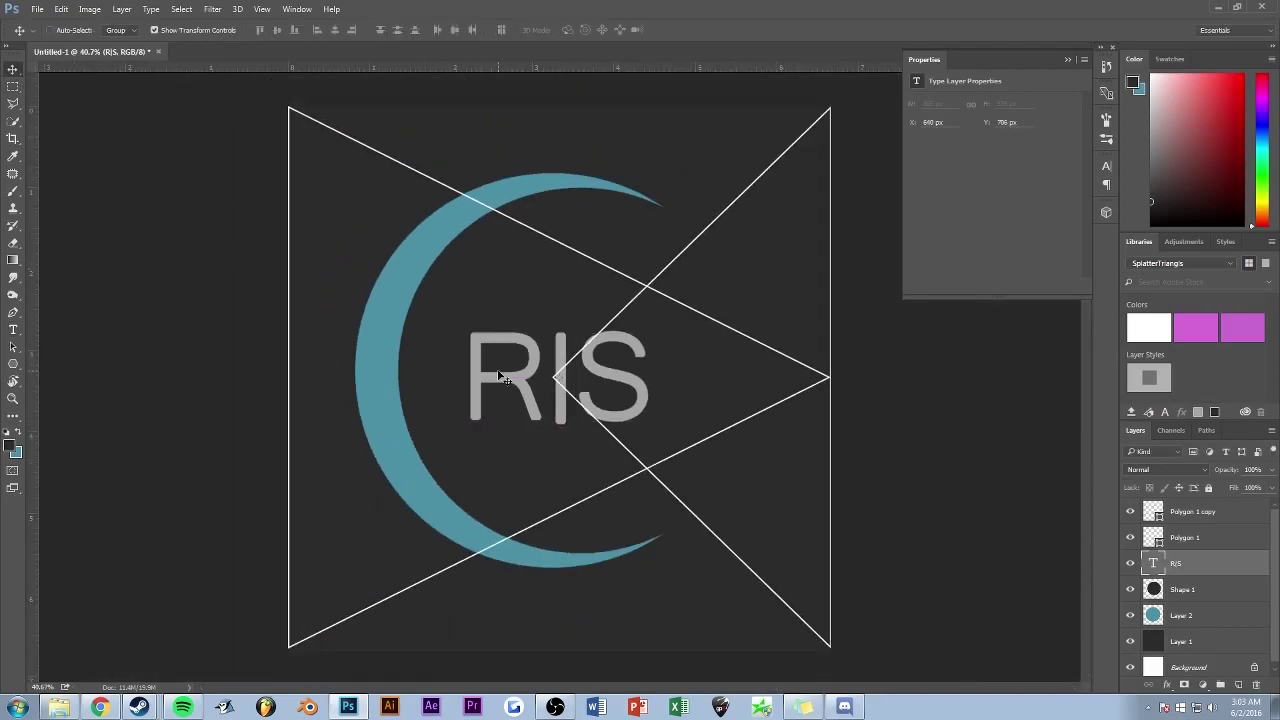
Step: Stretch RIS to 117% vertical scale and move it to the canvas centre
{"action": "left_click", "coordinate": [497, 371]}
{"action": "scroll", "coordinate": [572, 389], "scroll_direction": "up", "scroll_amount": 2}
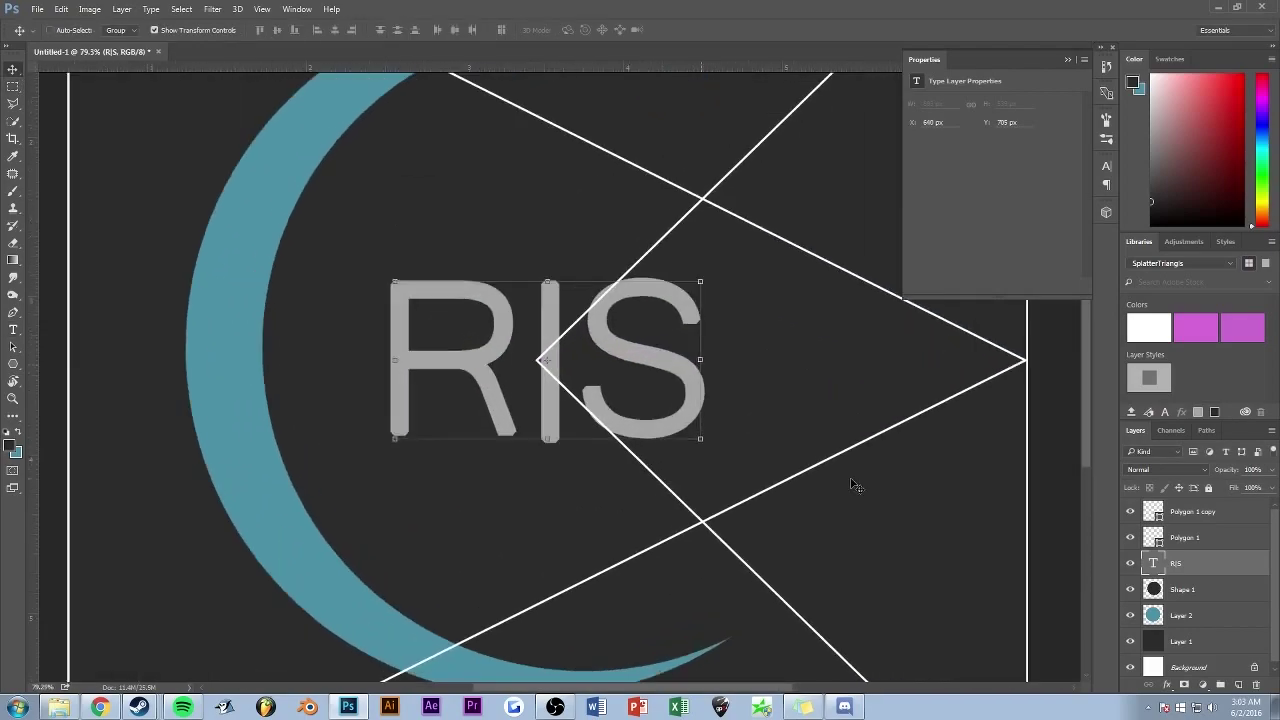
{"action": "scroll", "coordinate": [460, 350], "scroll_direction": "up", "scroll_amount": 2}
{"action": "scroll", "coordinate": [497, 371], "scroll_direction": "down", "scroll_amount": 2}
{"action": "left_click", "coordinate": [1106, 166]}
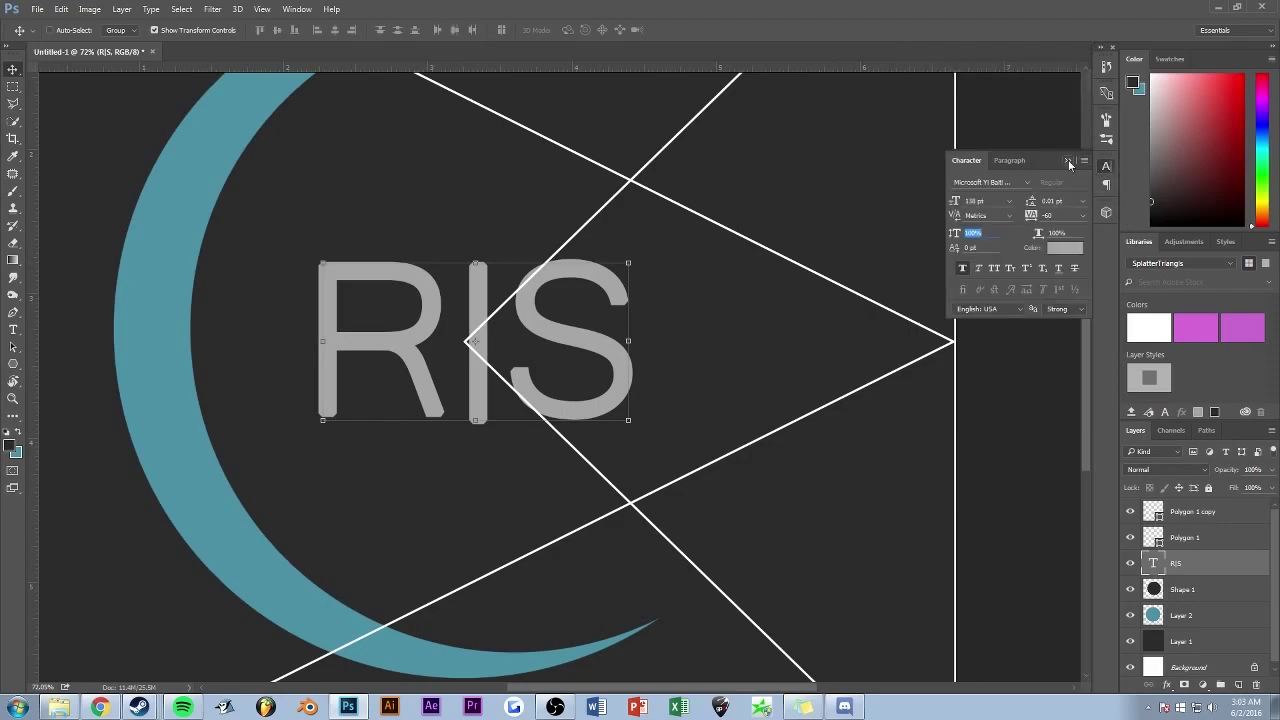
{"action": "left_click_drag", "start_coordinate": [958, 233], "coordinate": [912, 230]}
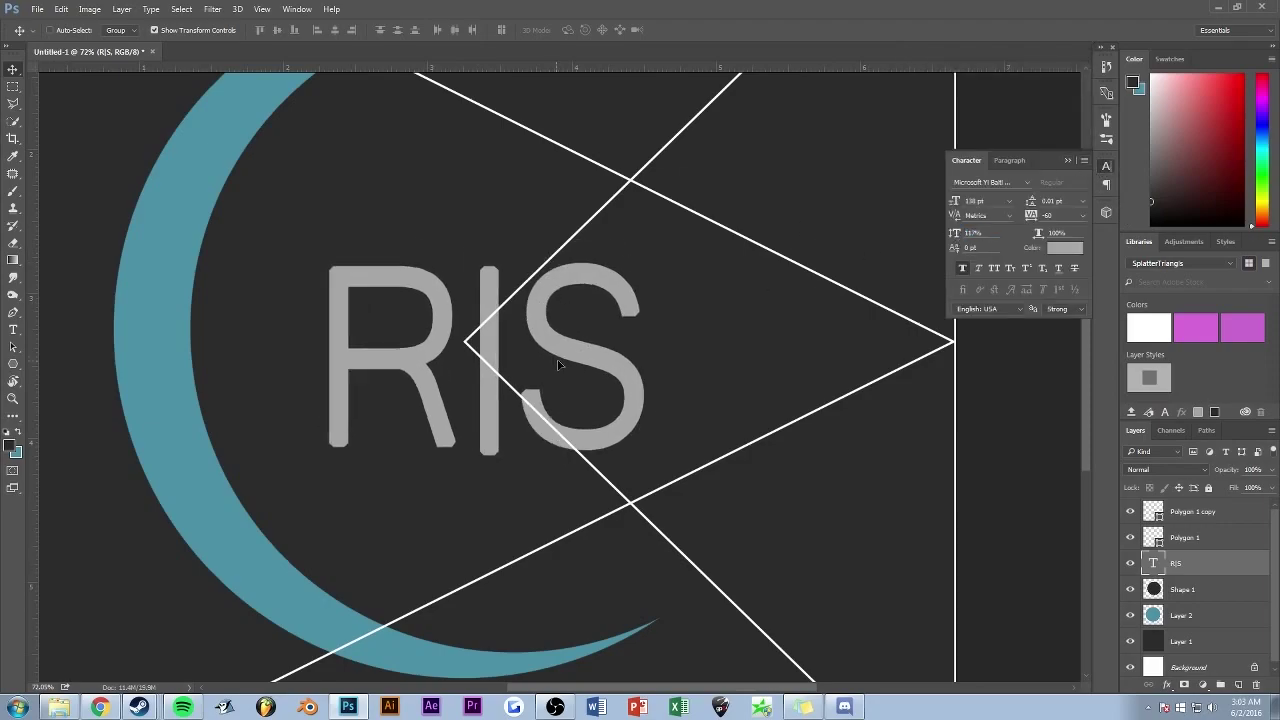
{"action": "left_click_drag", "start_coordinate": [540, 329], "coordinate": [546, 343]}
{"action": "scroll", "coordinate": [411, 335], "scroll_direction": "down", "scroll_amount": 2}
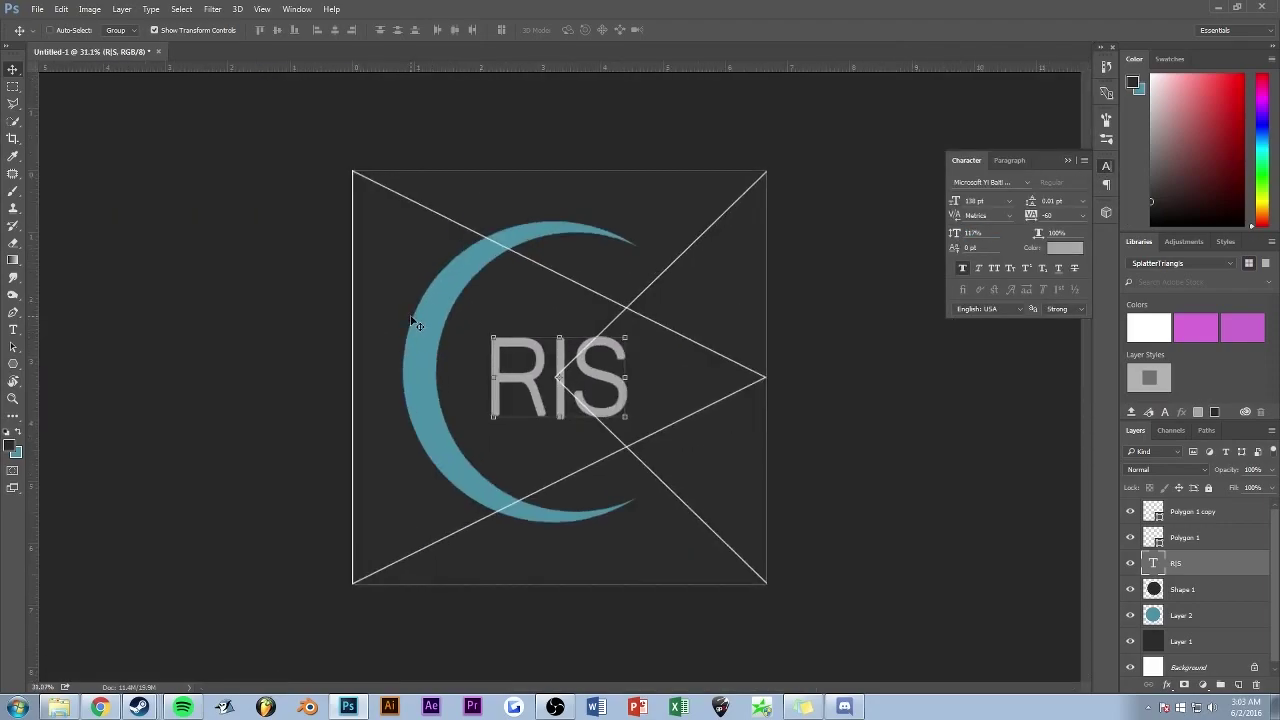
{"action": "key", "text": "m"}
{"action": "scroll", "coordinate": [286, 306], "scroll_direction": "down", "scroll_amount": 2}
{"action": "scroll", "coordinate": [296, 314], "scroll_direction": "down", "scroll_amount": 2}
{"action": "scroll", "coordinate": [341, 330], "scroll_direction": "up", "scroll_amount": 3}
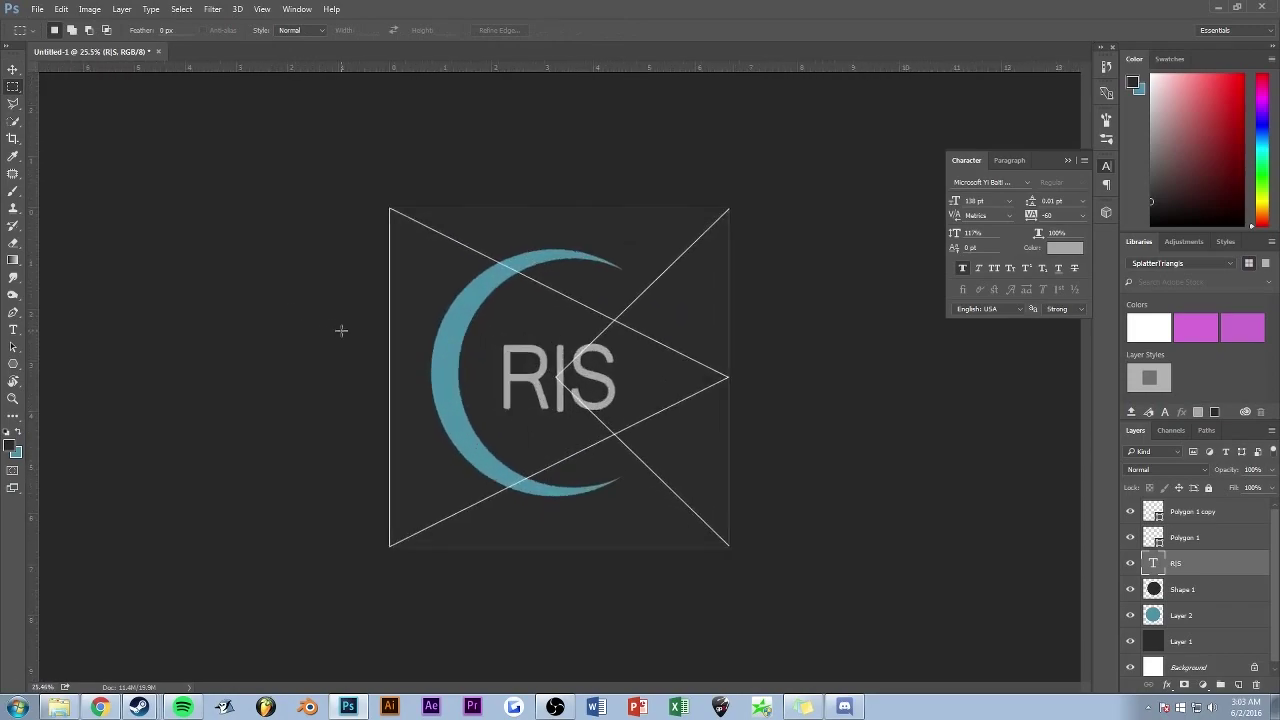
Step: Draw a trial ellipse below RIS, then select the Polygon 1 copy and Polygon 1 layers
{"action": "left_click", "coordinate": [13, 363]}
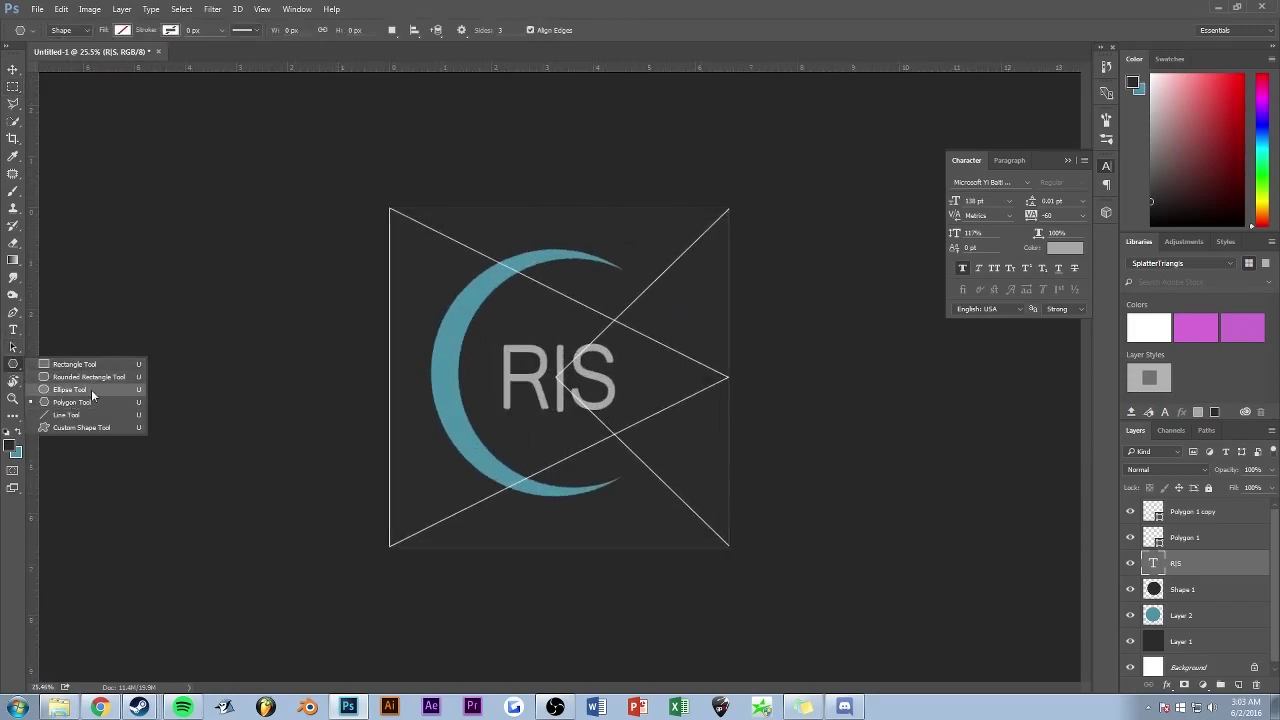
{"action": "left_click", "coordinate": [95, 390]}
{"action": "left_click_drag", "start_coordinate": [699, 457], "coordinate": [733, 487]}
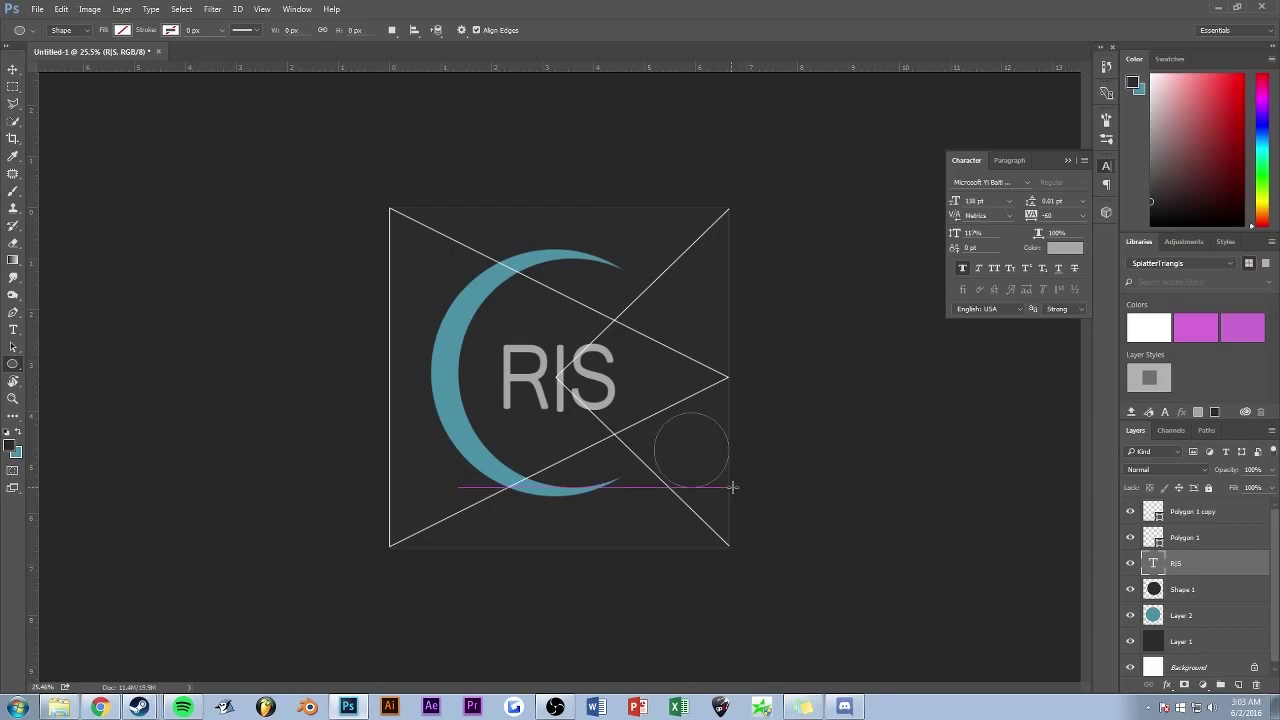
{"action": "scroll", "coordinate": [499, 387], "scroll_direction": "down", "scroll_amount": 1}
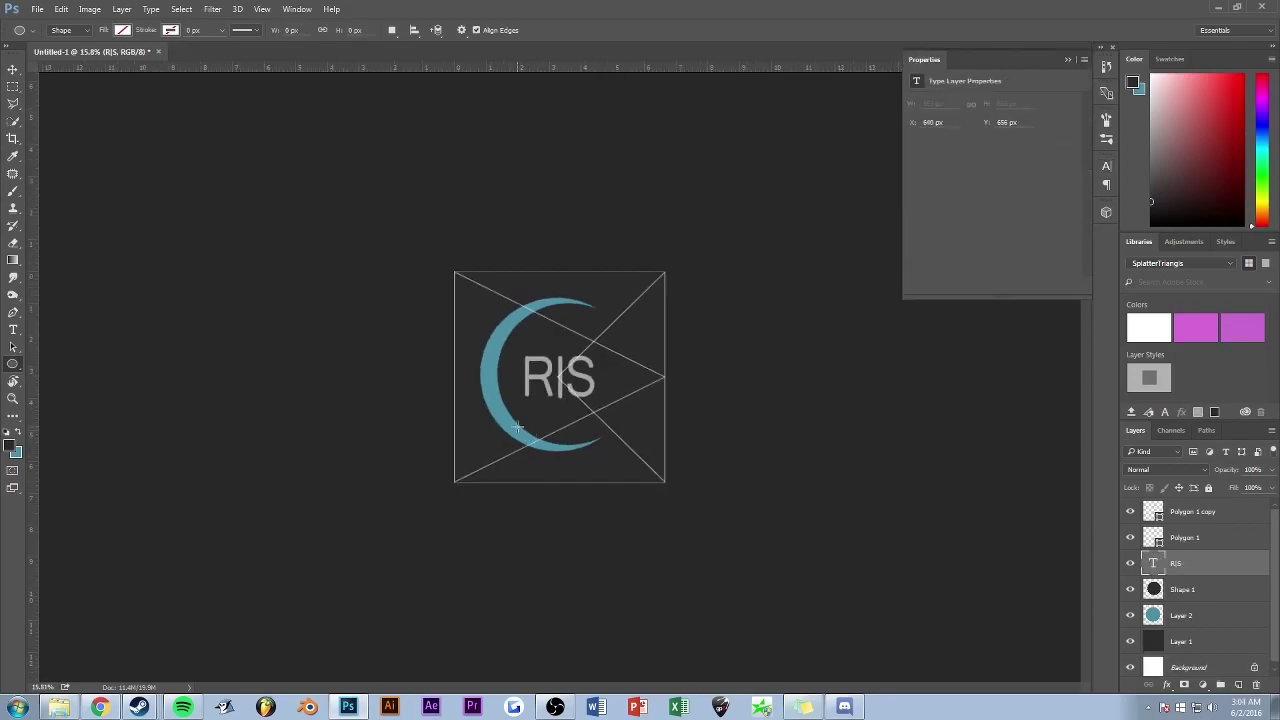
{"action": "scroll", "coordinate": [499, 387], "scroll_direction": "down", "scroll_amount": 1}
{"action": "scroll", "coordinate": [499, 384], "scroll_direction": "up", "scroll_amount": 1}
{"action": "left_click", "coordinate": [1196, 512]}
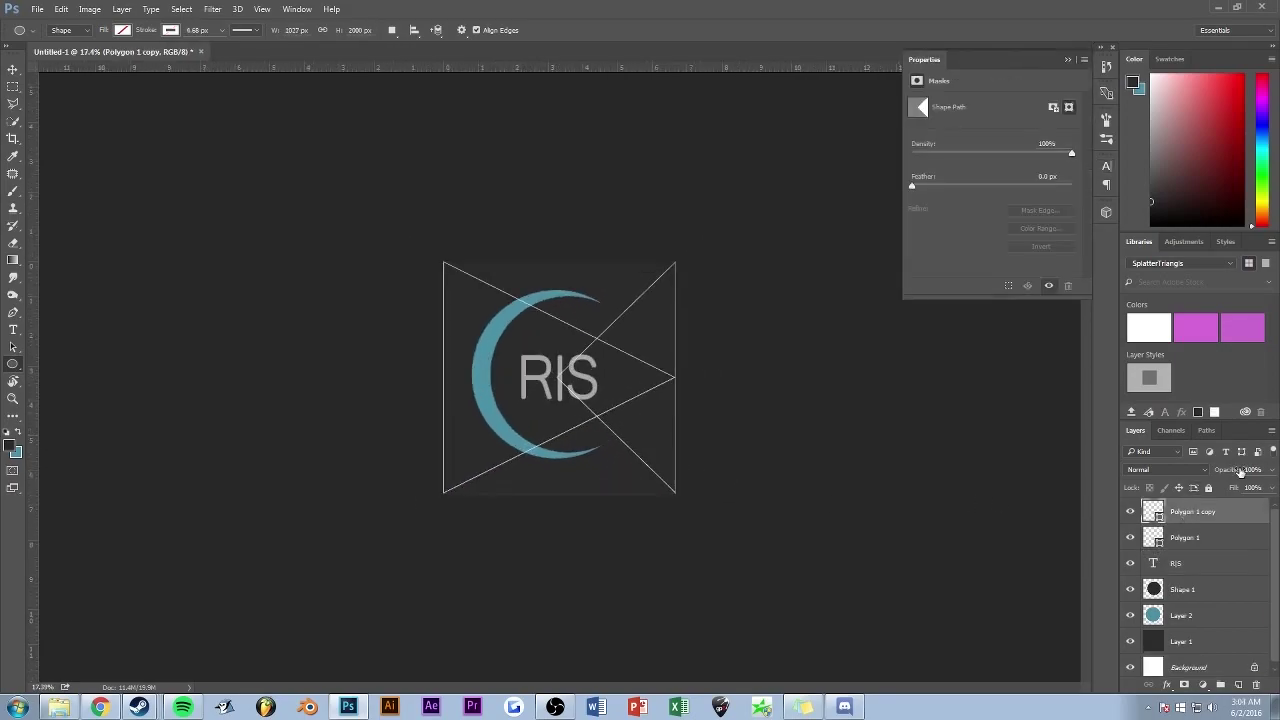
{"action": "left_click", "coordinate": [1207, 541]}
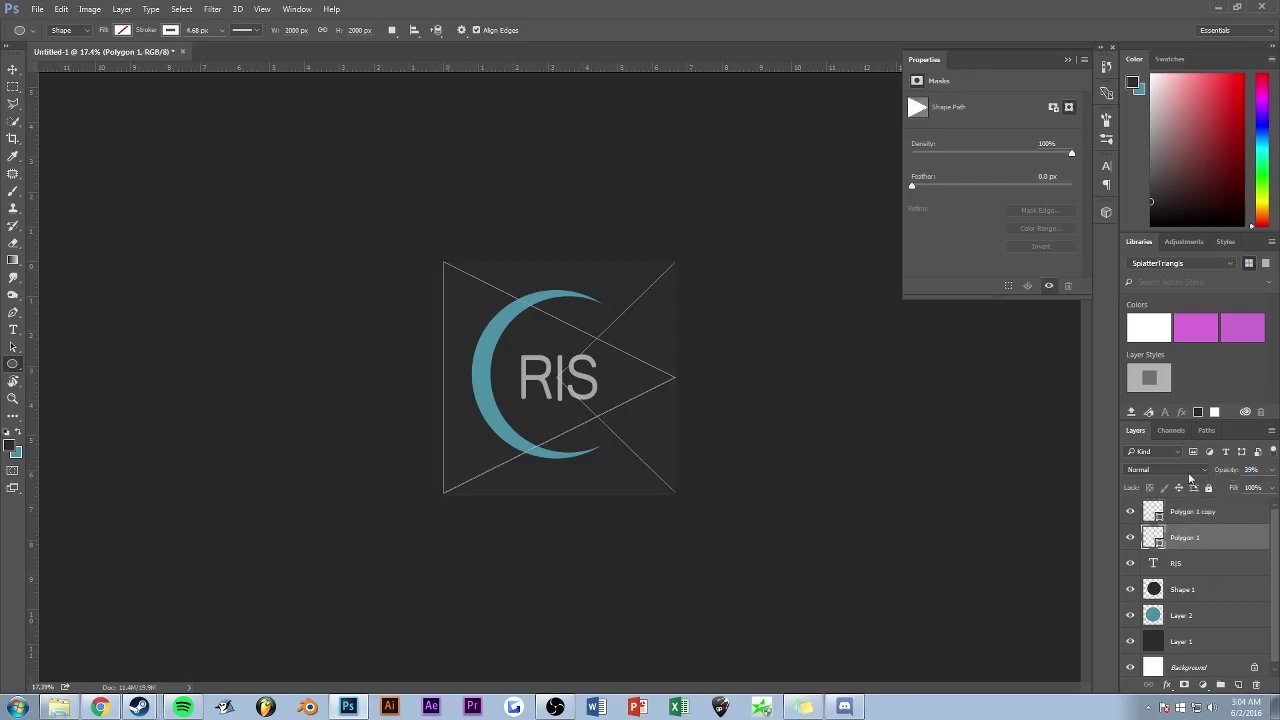
{"action": "scroll", "coordinate": [614, 414], "scroll_direction": "up", "scroll_amount": 2}
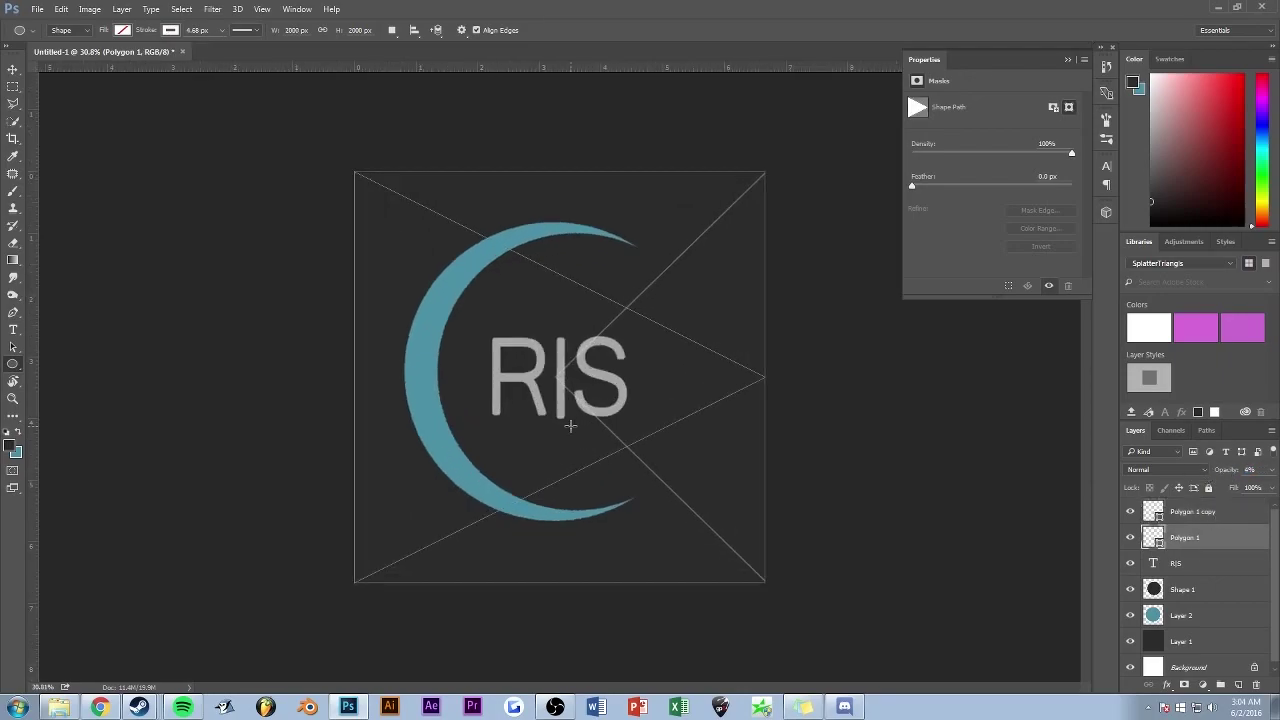
Step: On a new layer, draw a hexagon around RIS after cancelling a trial octagon
{"action": "left_click", "coordinate": [1238, 684]}
{"action": "right_click", "coordinate": [13, 364]}
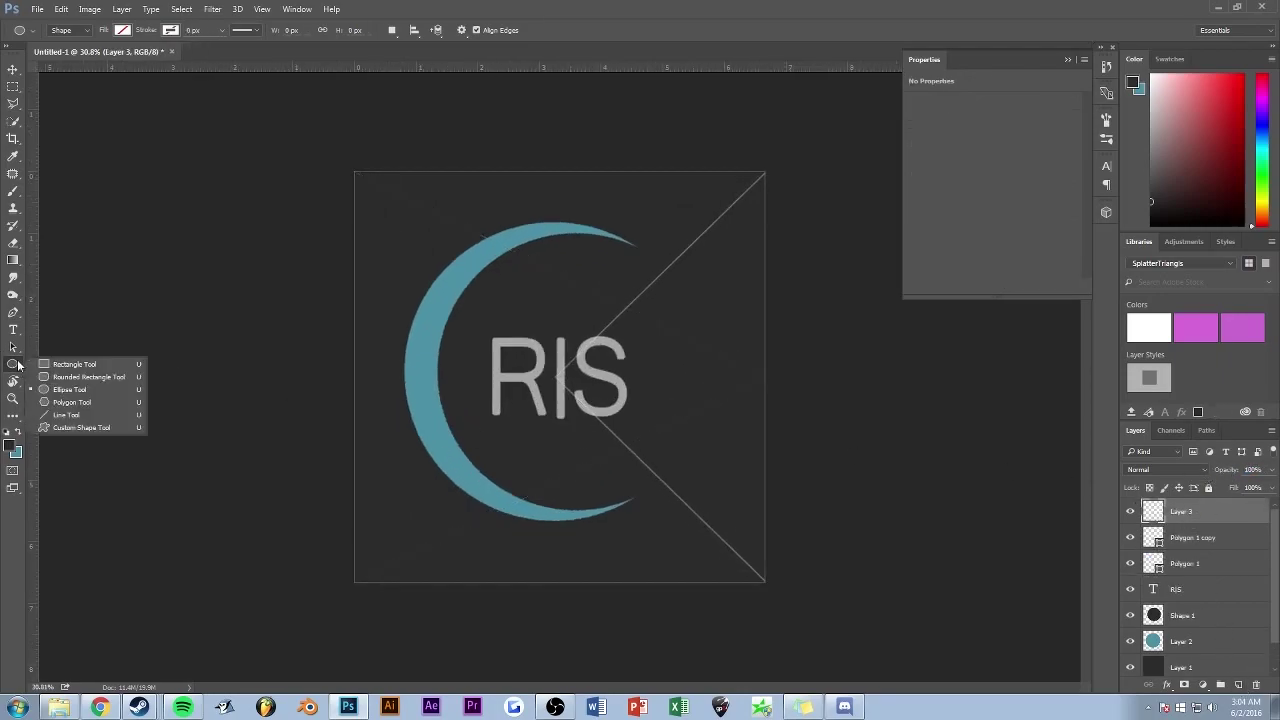
{"action": "left_click", "coordinate": [71, 402]}
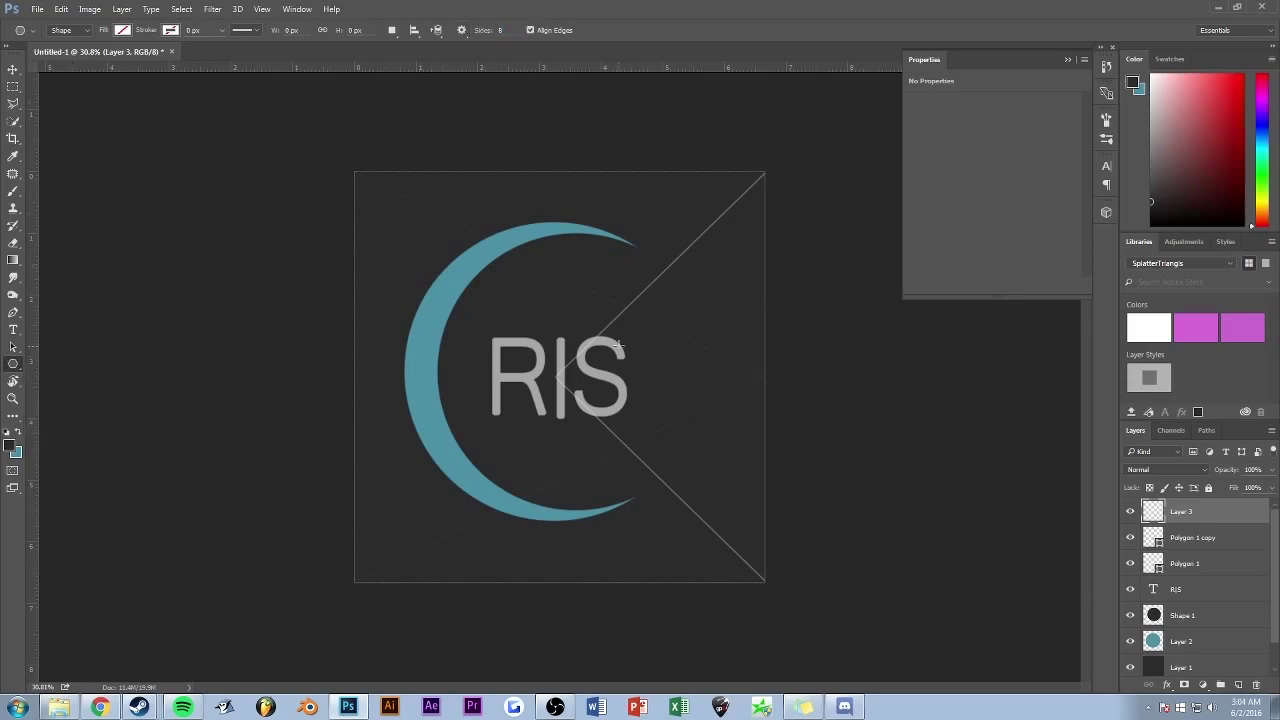
{"action": "left_click_drag", "start_coordinate": [618, 345], "coordinate": [663, 402]}
{"action": "key", "text": "Escape"}
{"action": "left_click_drag", "start_coordinate": [558, 373], "coordinate": [583, 477]}
Step: Give the hexagon a white 23.79 px outline, hide Polygon 1 copy, and select Polygon 1
{"action": "left_click", "coordinate": [171, 30]}
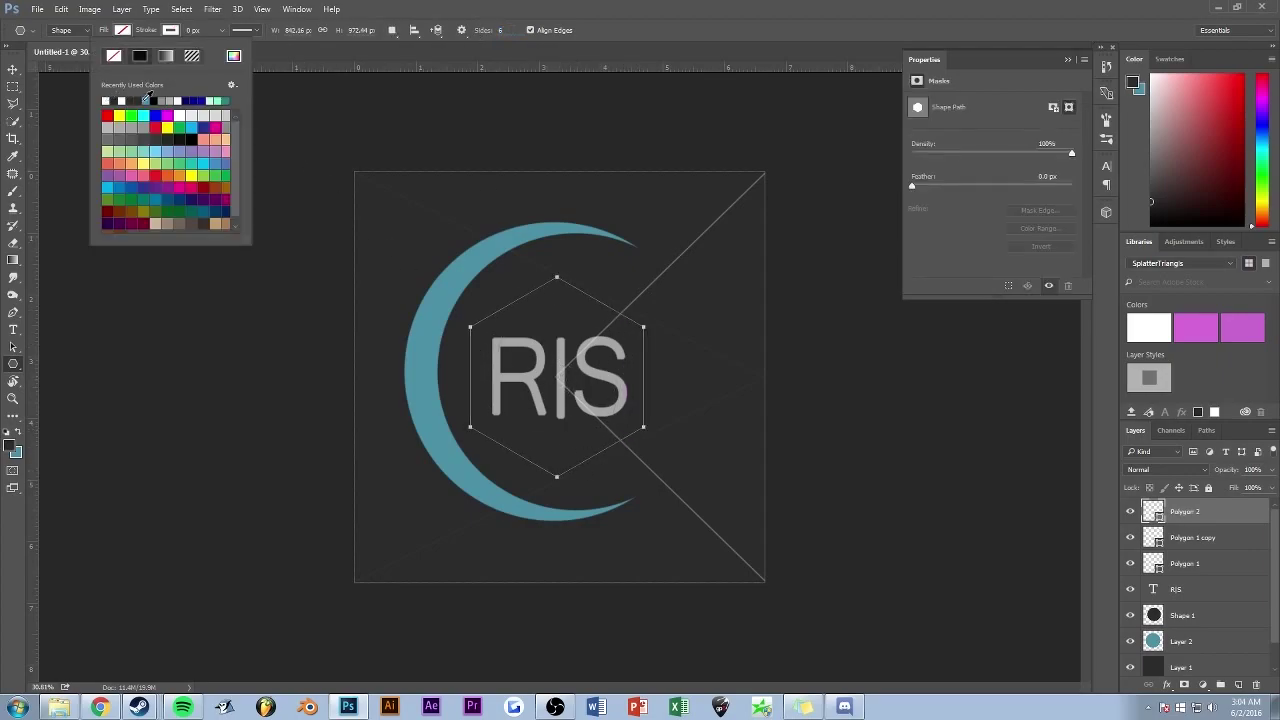
{"action": "left_click", "coordinate": [221, 30]}
{"action": "left_click_drag", "start_coordinate": [217, 47], "coordinate": [236, 48]}
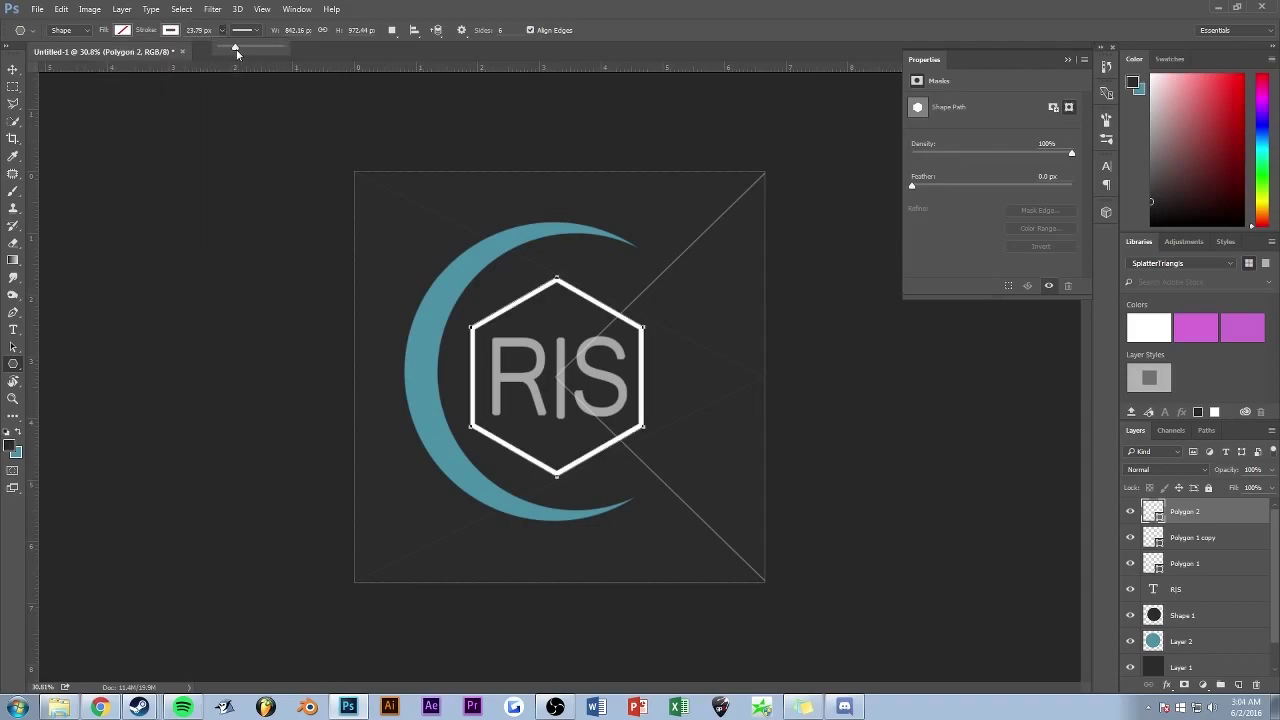
{"action": "left_click", "coordinate": [621, 87]}
{"action": "left_click", "coordinate": [1131, 538]}
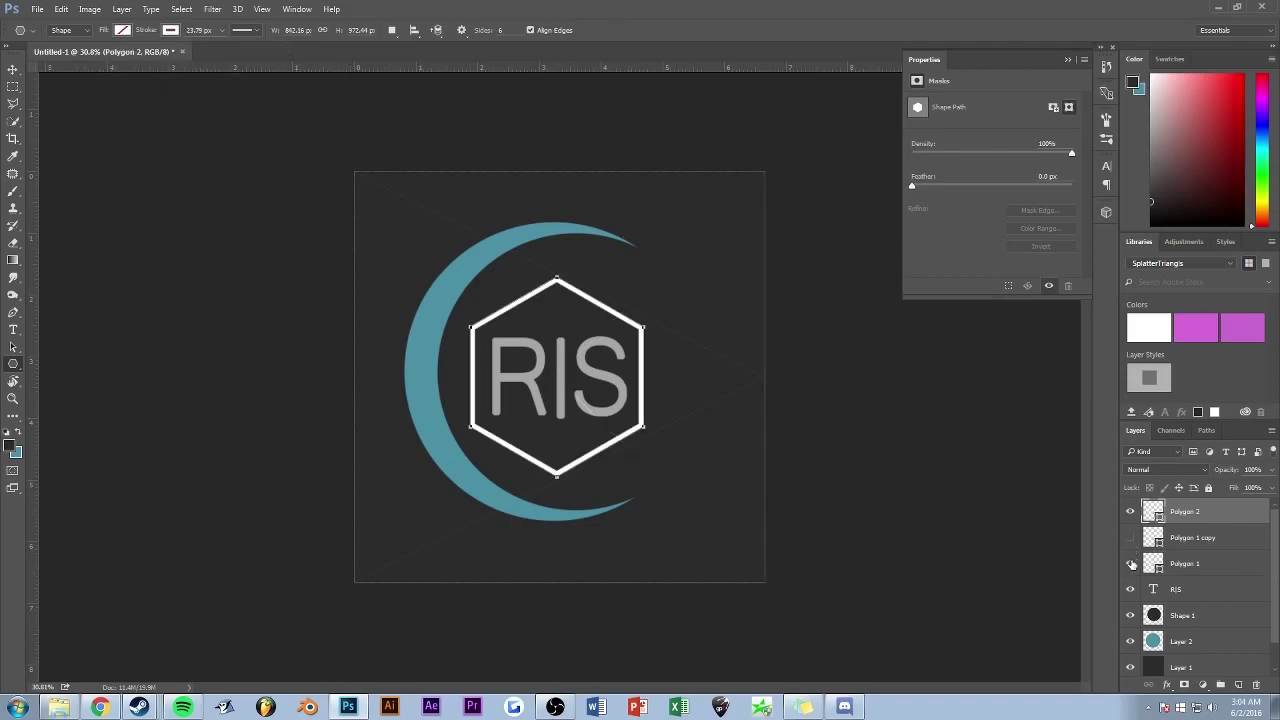
{"action": "left_click", "coordinate": [1185, 563]}
Step: Flip the Polygon 1 triangle horizontally and vertically in Free Transform
{"action": "key", "text": "ctrl+t"}
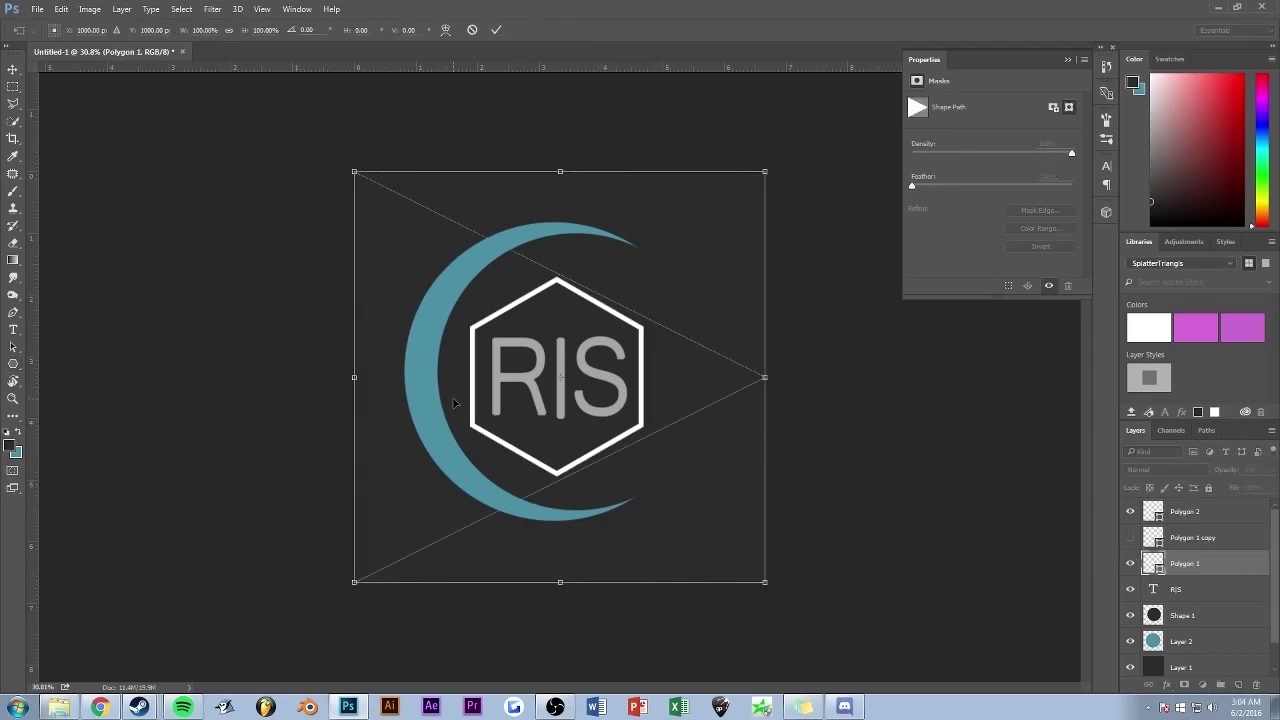
{"action": "right_click", "coordinate": [422, 398]}
{"action": "left_click", "coordinate": [496, 606]}
{"action": "right_click", "coordinate": [448, 492]}
{"action": "left_click", "coordinate": [480, 471]}
{"action": "right_click", "coordinate": [450, 496]}
{"action": "left_click", "coordinate": [480, 485]}
Step: Rotate the triangle to point upward, widen it to about 147%, and apply
{"action": "right_click", "coordinate": [411, 516]}
{"action": "left_click", "coordinate": [517, 449]}
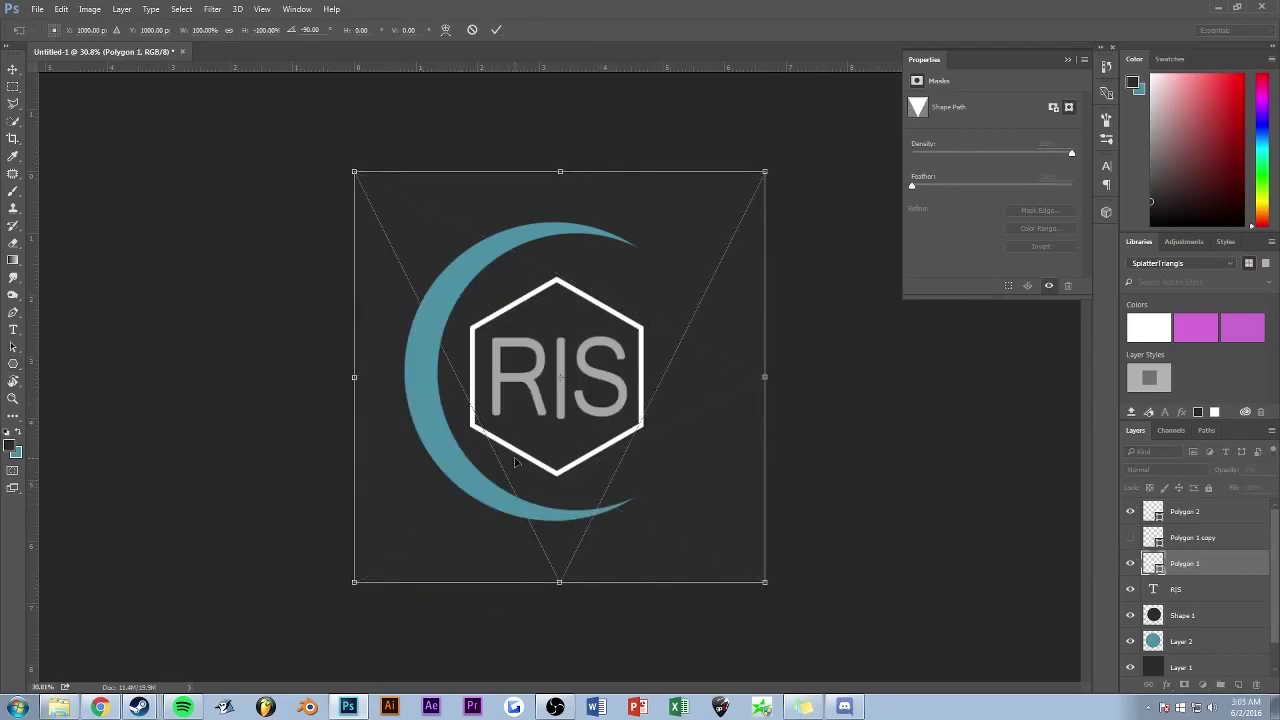
{"action": "right_click", "coordinate": [472, 460]}
{"action": "left_click", "coordinate": [520, 612]}
{"action": "left_click_drag", "start_coordinate": [764, 377], "coordinate": [861, 377]}
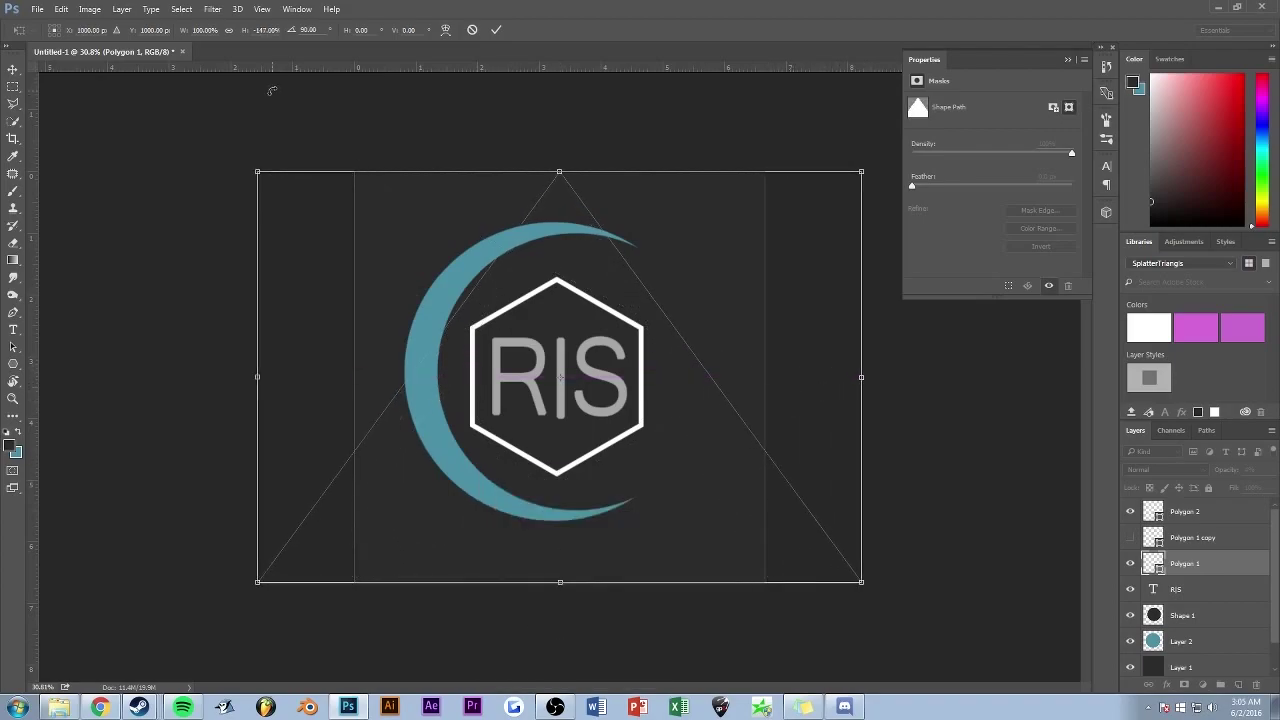
{"action": "key", "text": "u"}
{"action": "key", "text": "Return"}
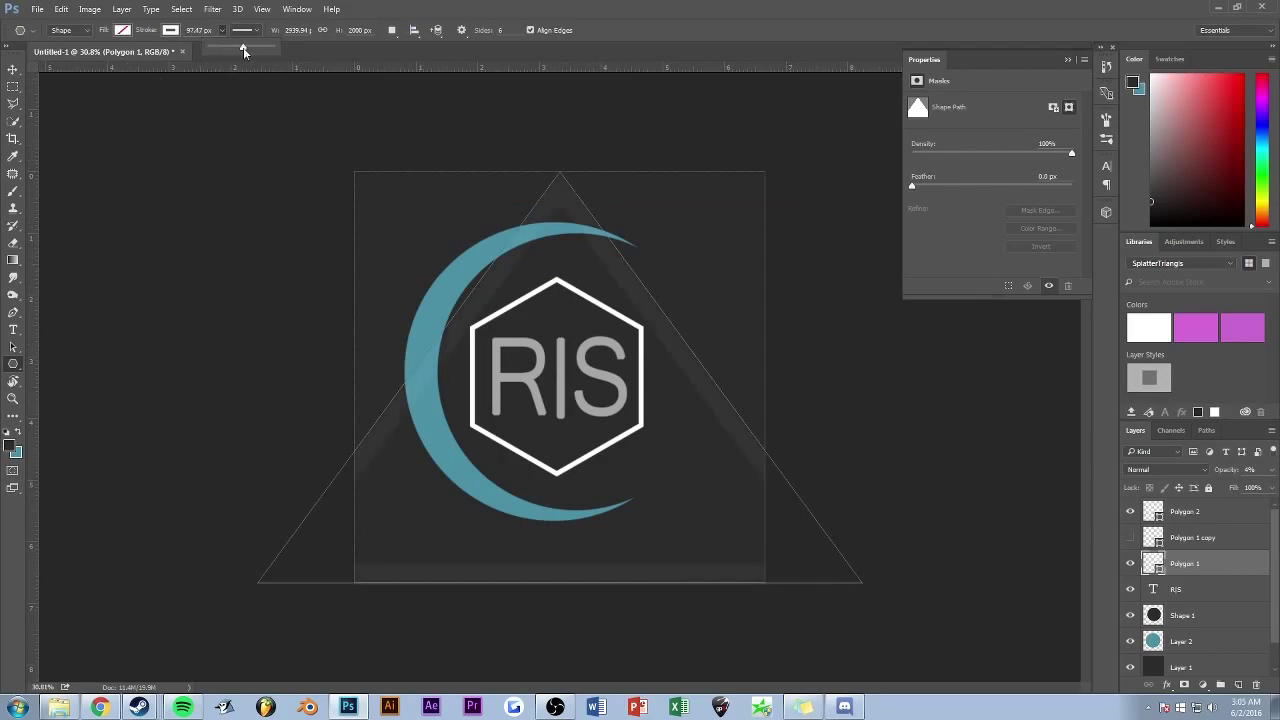
Step: Duplicate the Polygon 1 triangle and flip the copy vertically
{"action": "right_click", "coordinate": [1200, 537]}
{"action": "left_click", "coordinate": [1088, 143]}
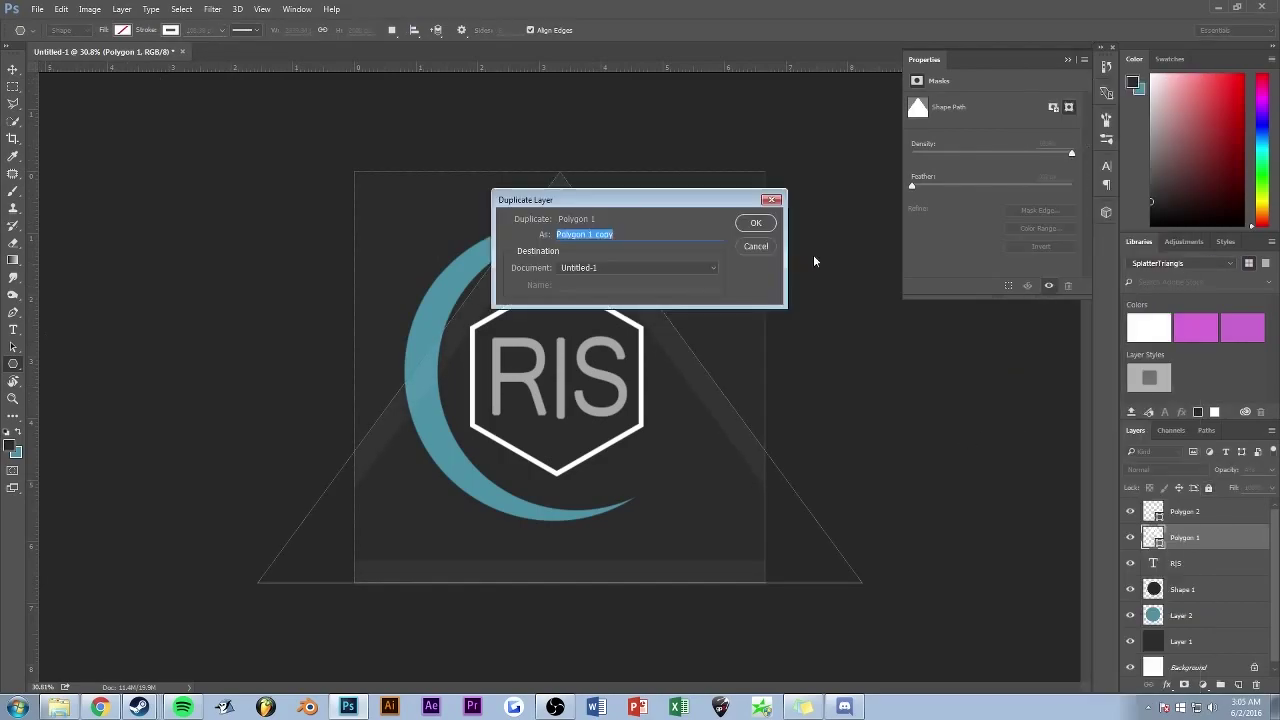
{"action": "key", "text": "Return"}
{"action": "right_click", "coordinate": [439, 309]}
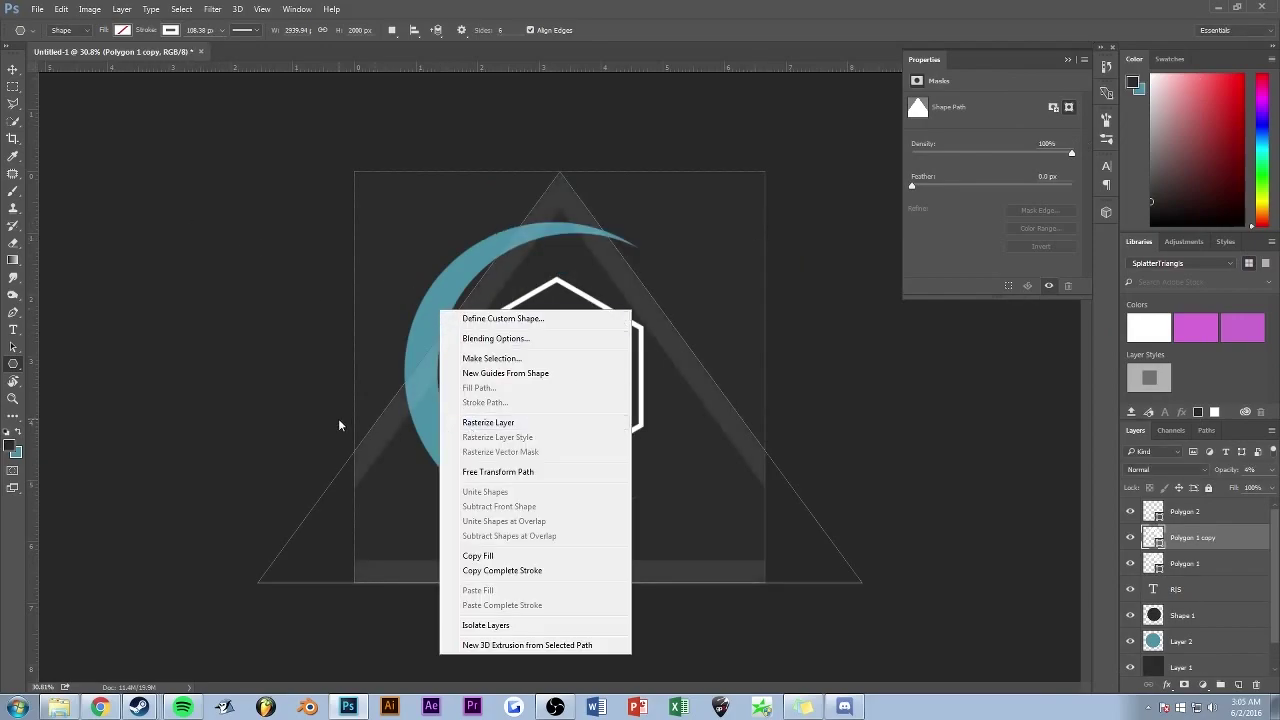
{"action": "key", "text": "ctrl+t"}
{"action": "right_click", "coordinate": [392, 408]}
{"action": "left_click", "coordinate": [436, 623]}
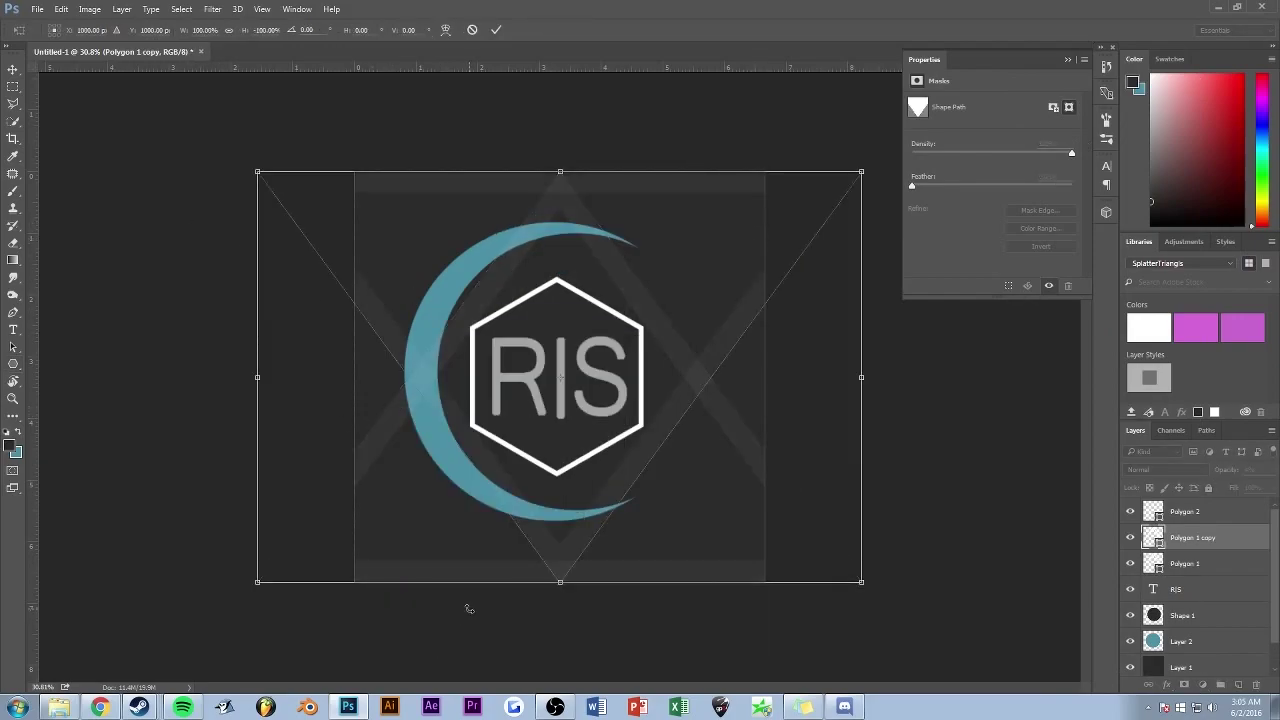
{"action": "key", "text": "Return"}
{"action": "key", "text": "ctrl+minus"}
{"action": "key", "text": "ctrl+minus"}
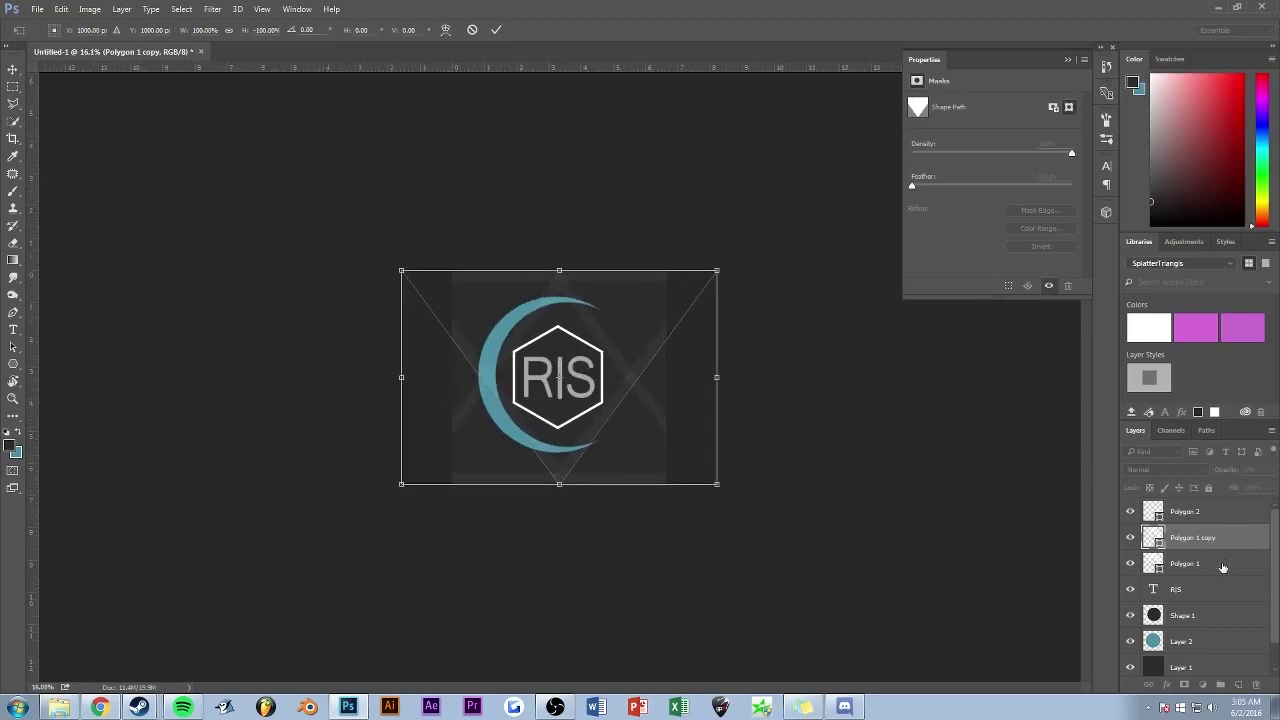
Step: Set both triangle layers to 8% opacity and widen the flipped copy to 114.76%
{"action": "left_click", "coordinate": [1220, 563], "text": "shift"}
{"action": "left_click_drag", "start_coordinate": [1222, 471], "coordinate": [1236, 471]}
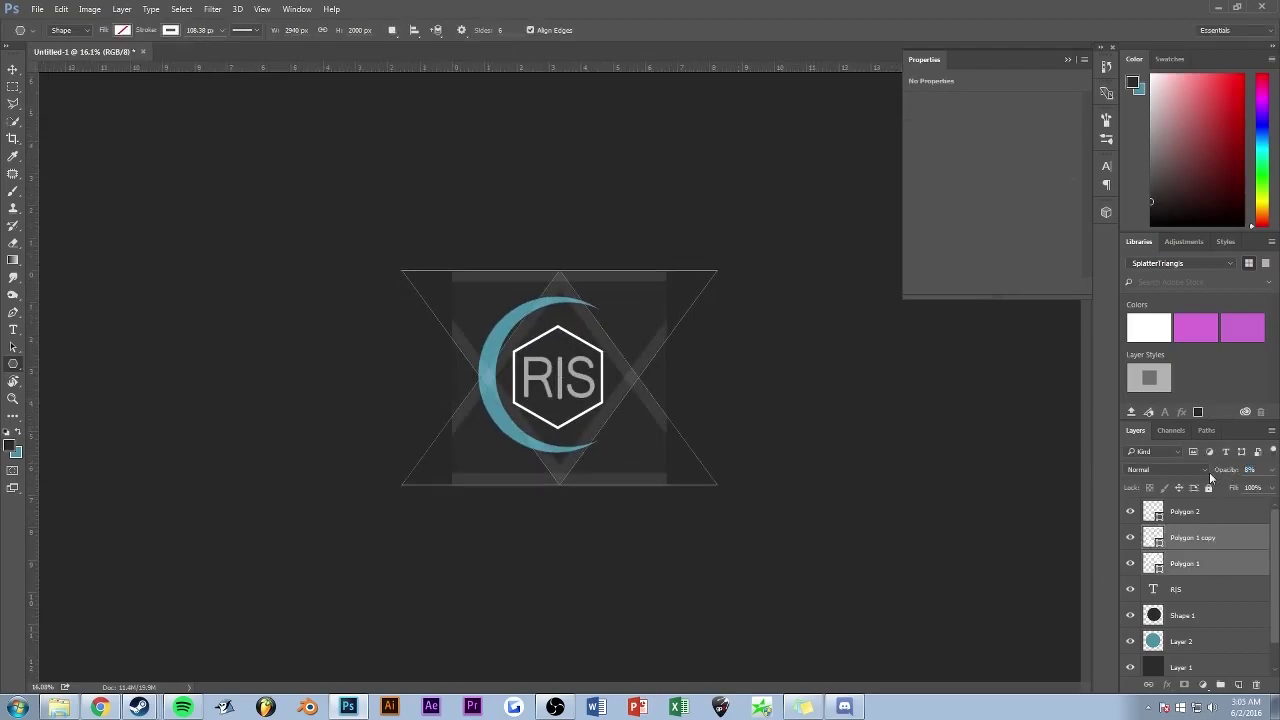
{"action": "key", "text": "ctrl+plus"}
{"action": "left_click", "coordinate": [1210, 537]}
{"action": "key", "text": "ctrl+t"}
{"action": "left_click_drag", "start_coordinate": [813, 377], "coordinate": [859, 377]}
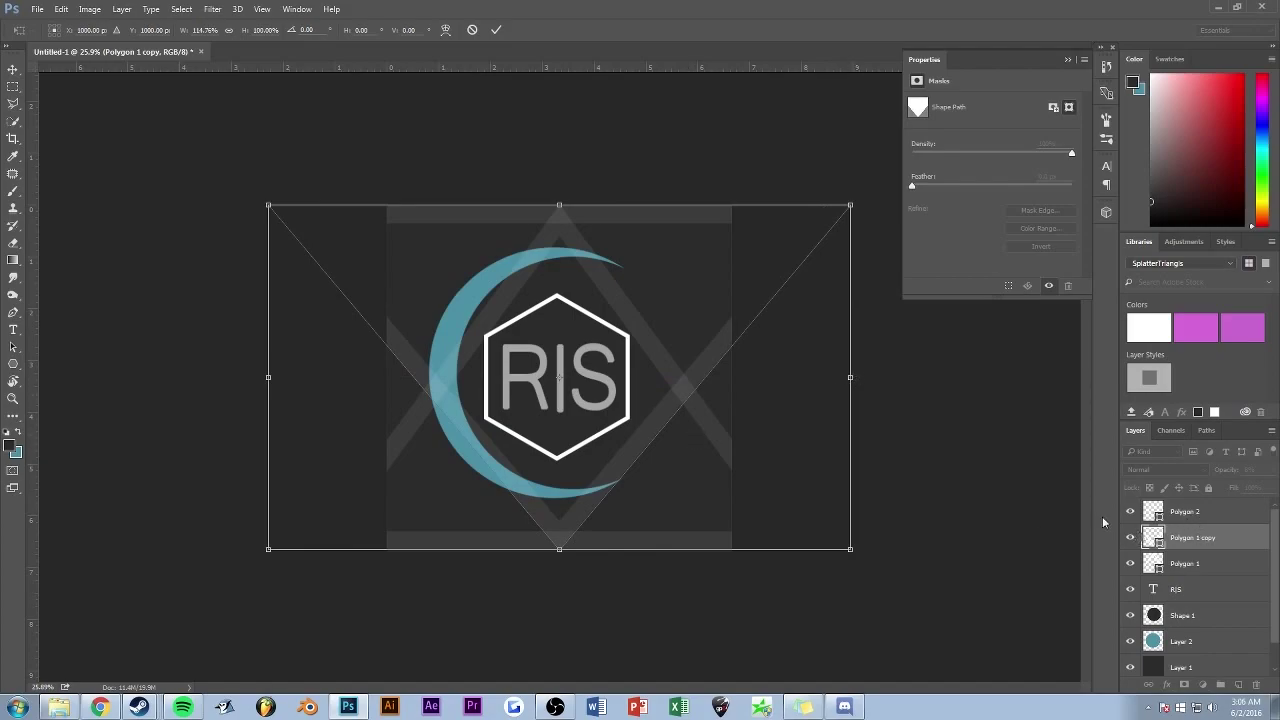
{"action": "key", "text": "Return"}
{"action": "scroll", "coordinate": [447, 497], "scroll_direction": "up", "scroll_amount": 3}
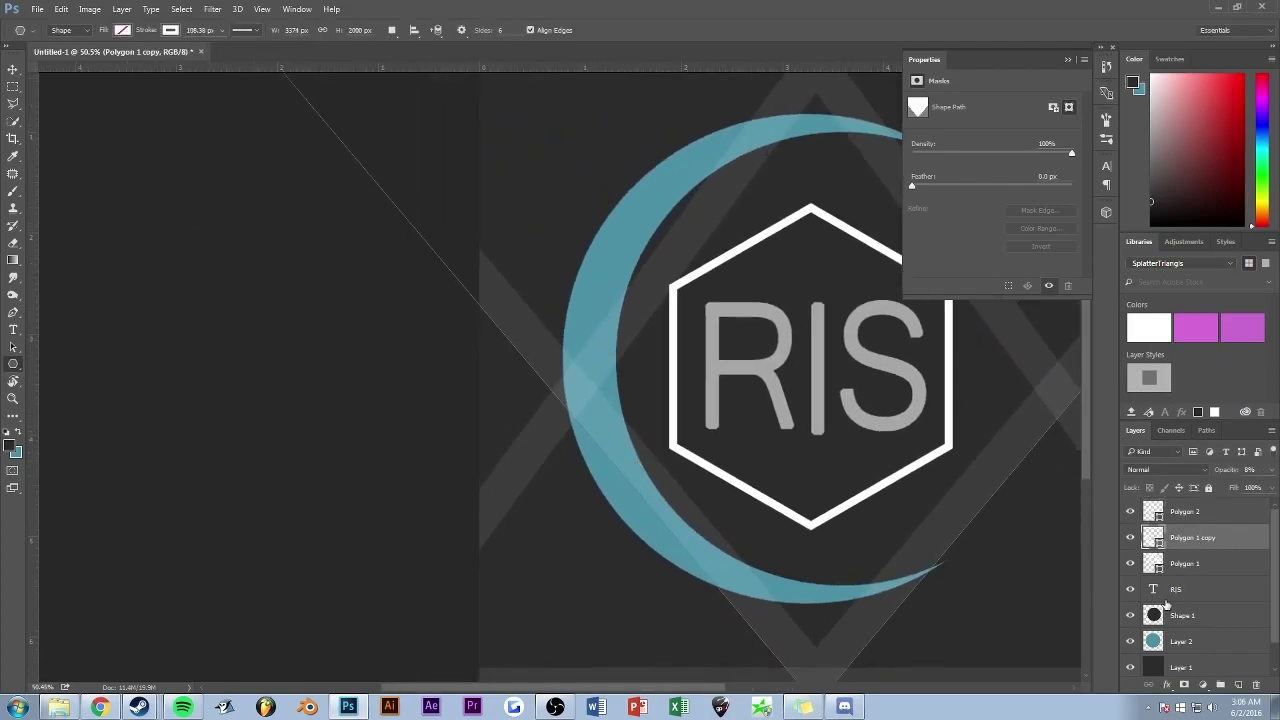
Step: Add layer masks to both Polygon layers and ready a soft brush on the copy's mask
{"action": "left_click", "coordinate": [1183, 687]}
{"action": "left_click", "coordinate": [1210, 563]}
{"action": "left_click", "coordinate": [1183, 687]}
{"action": "left_click", "coordinate": [1185, 537]}
{"action": "key", "text": "b"}
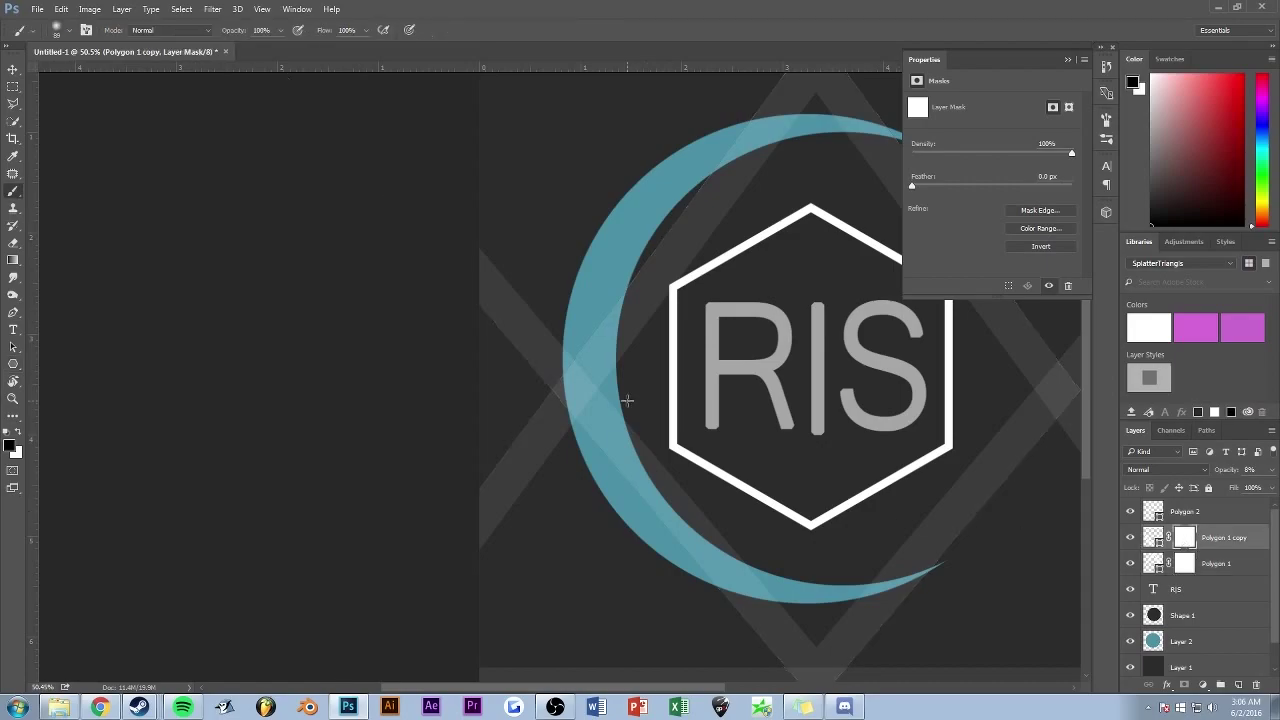
{"action": "right_click", "coordinate": [556, 308]}
{"action": "key", "text": "Return"}
Step: Paint black on the copy's mask to hide bands over the crescent's left and lower curves
{"action": "mouse_move", "coordinate": [581, 433]}
{"action": "left_mouse_down"}
{"action": "mouse_move", "coordinate": [602, 407]}
{"action": "mouse_move", "coordinate": [712, 585]}
{"action": "left_mouse_up"}
{"action": "scroll", "coordinate": [619, 434], "scroll_direction": "up", "scroll_amount": 3}
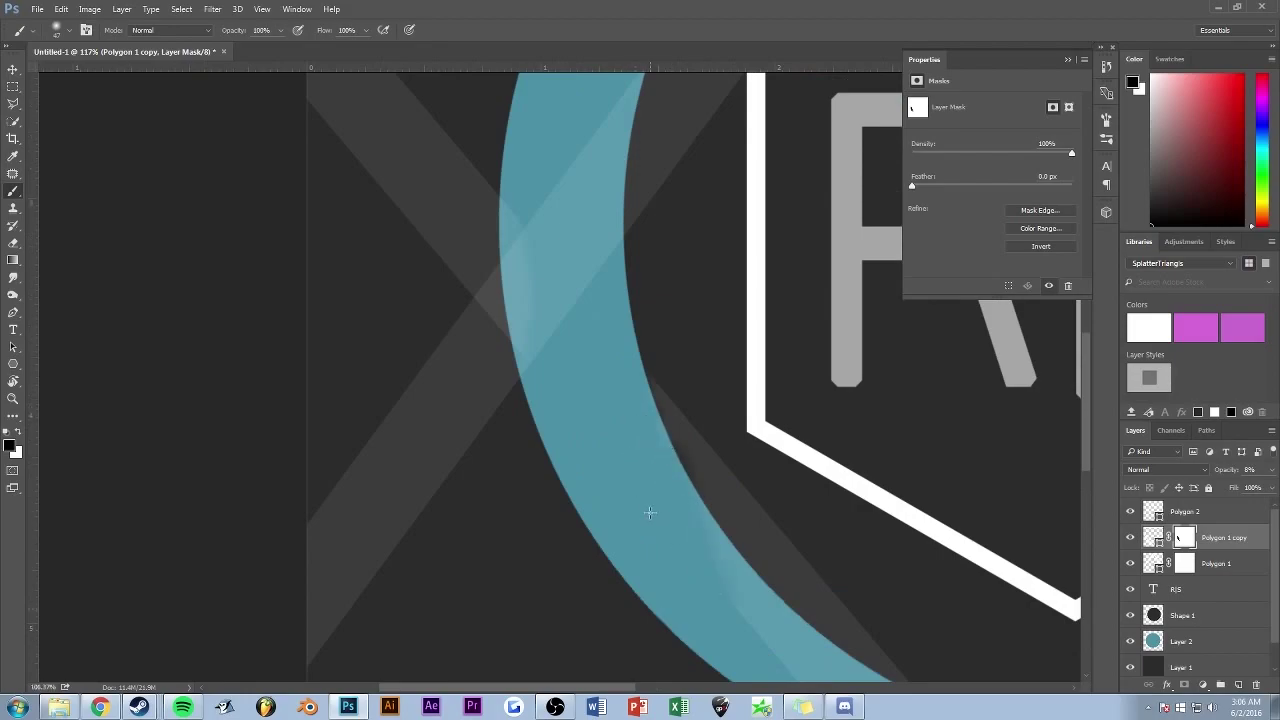
{"action": "scroll", "coordinate": [650, 513], "scroll_direction": "up", "scroll_amount": 1}
{"action": "scroll", "coordinate": [663, 500], "scroll_direction": "up", "scroll_amount": 3}
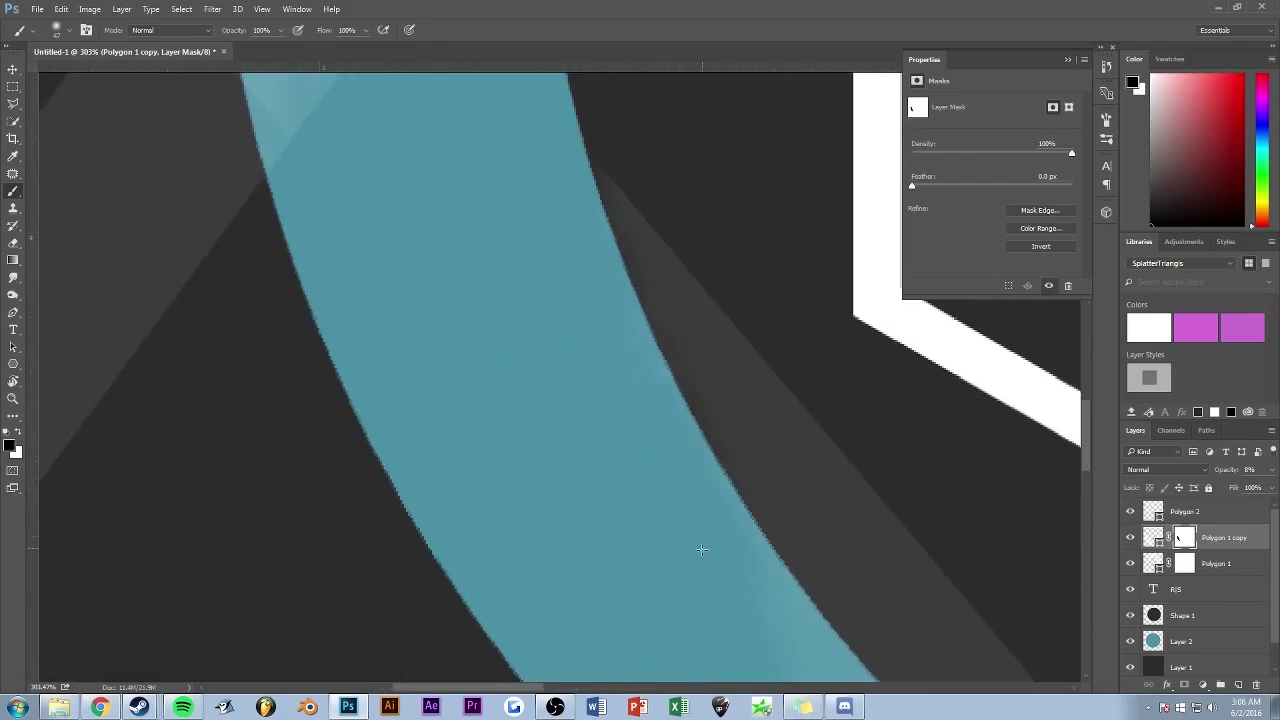
{"action": "scroll", "coordinate": [701, 549], "scroll_direction": "down", "scroll_amount": 2}
{"action": "scroll", "coordinate": [537, 429], "scroll_direction": "down", "scroll_amount": 2}
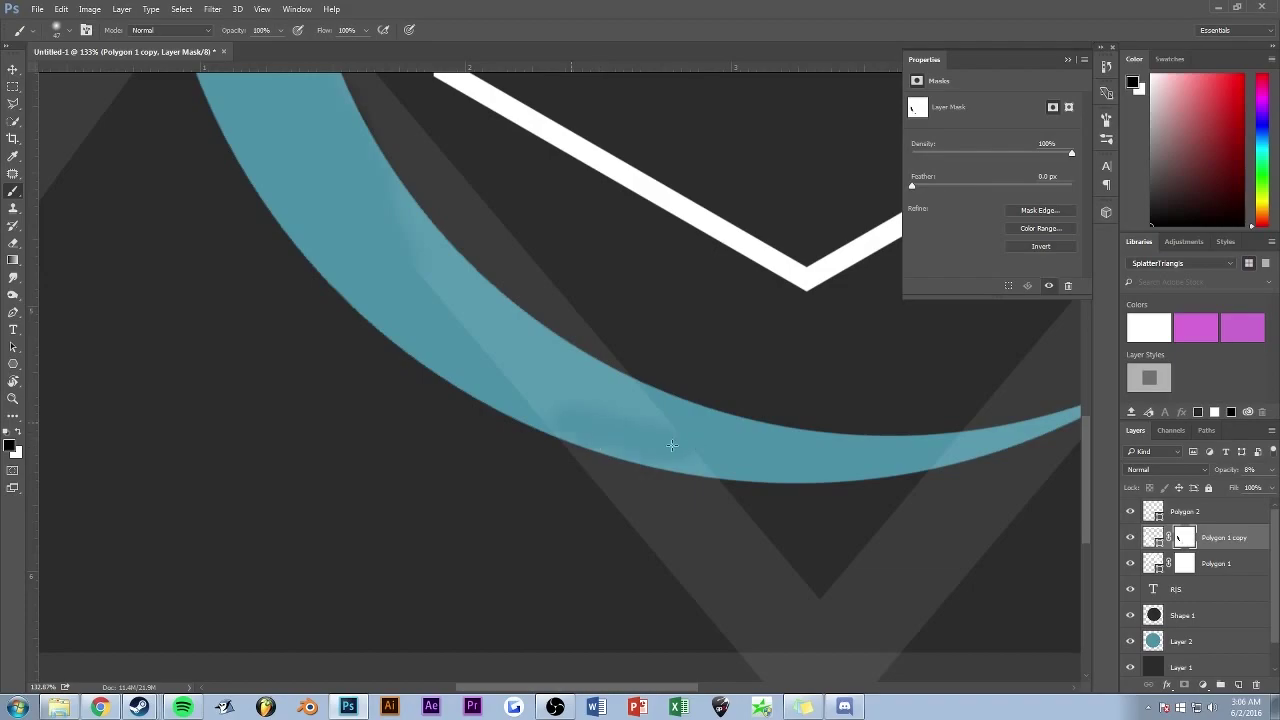
{"action": "mouse_move", "coordinate": [671, 445]}
{"action": "left_mouse_down"}
{"action": "mouse_move", "coordinate": [545, 400]}
{"action": "mouse_move", "coordinate": [653, 425]}
{"action": "left_mouse_up"}
{"action": "left_click_drag", "start_coordinate": [551, 375], "coordinate": [467, 330]}
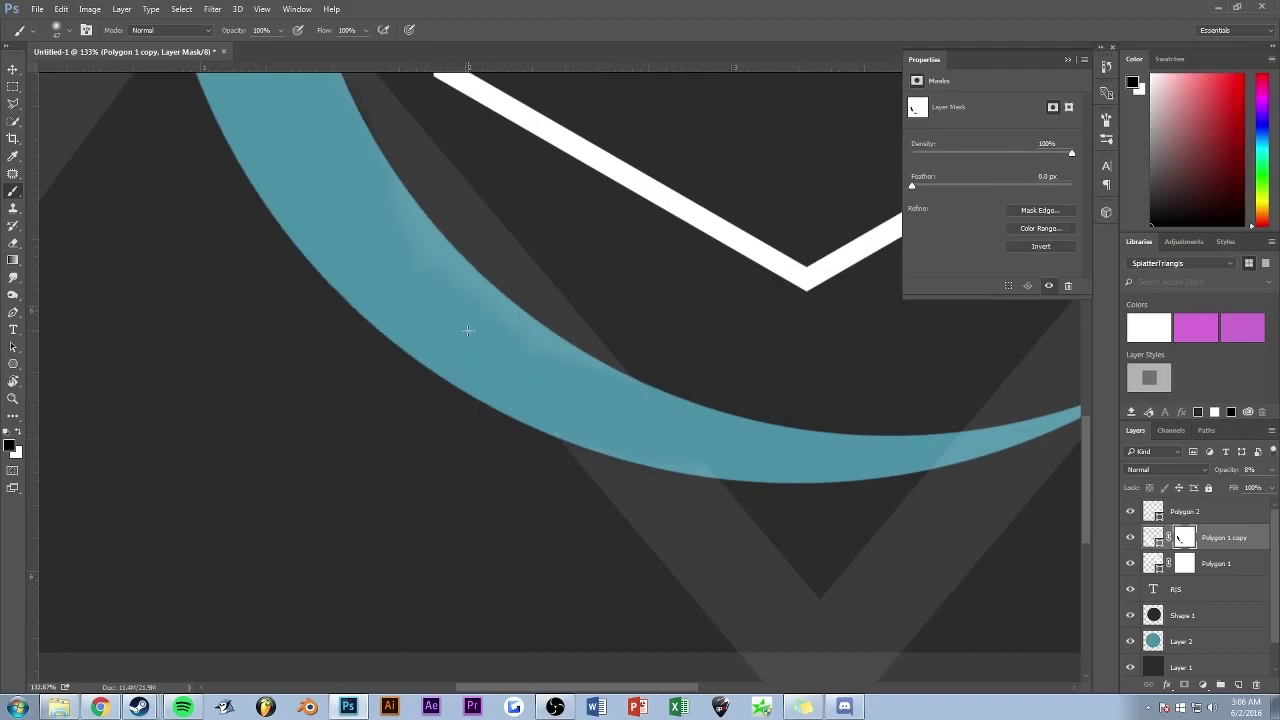
{"action": "scroll", "coordinate": [517, 399], "scroll_direction": "down", "scroll_amount": 2}
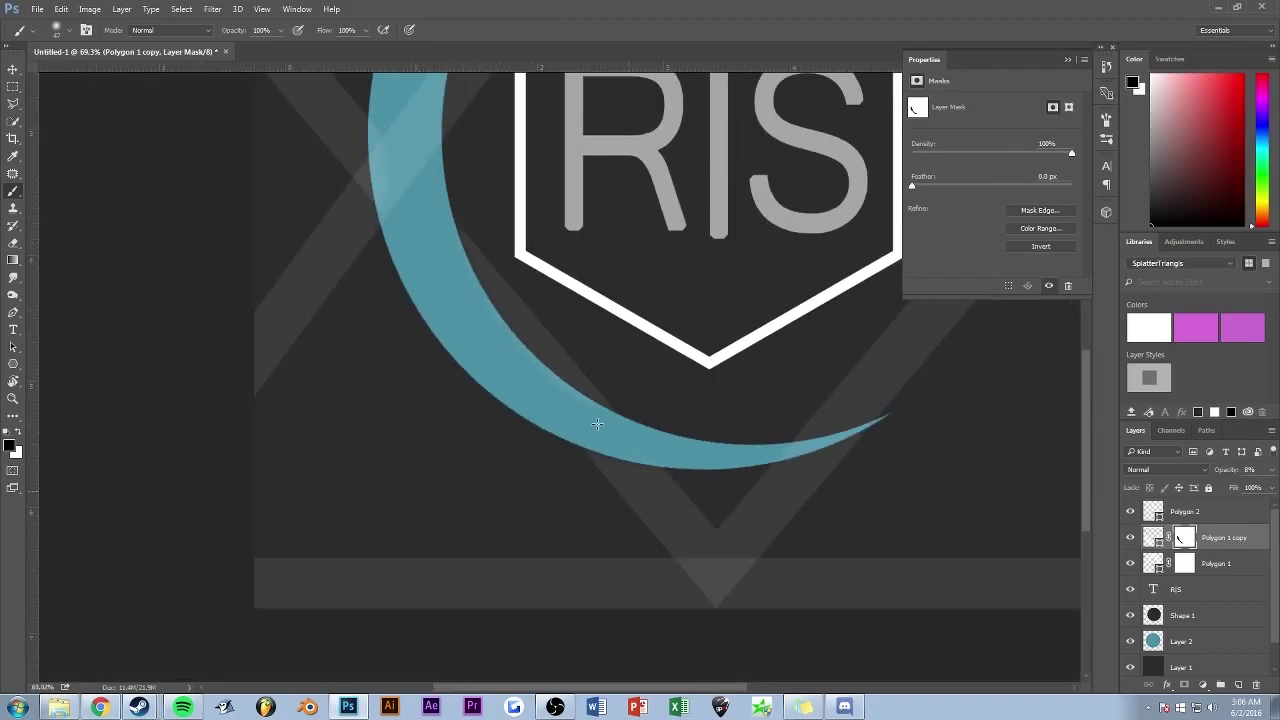
{"action": "scroll", "coordinate": [426, 415], "scroll_direction": "up", "scroll_amount": 3}
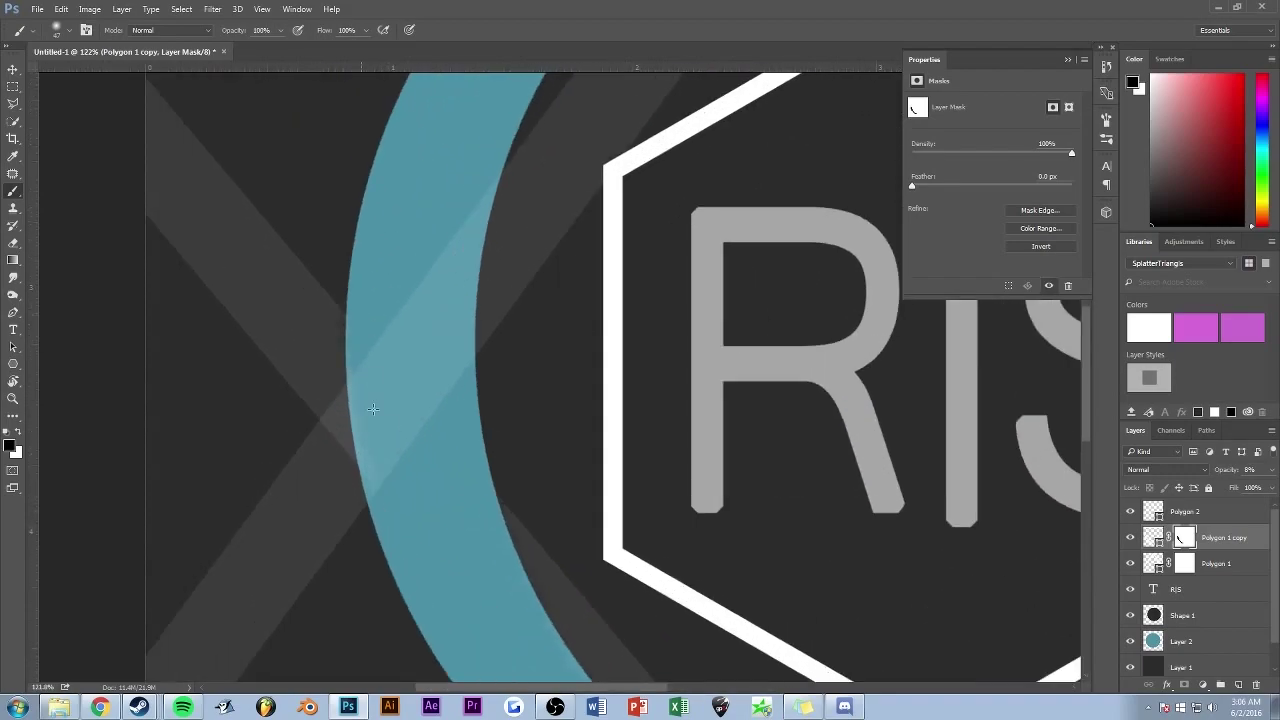
{"action": "scroll", "coordinate": [620, 394], "scroll_direction": "right", "scroll_amount": 5}
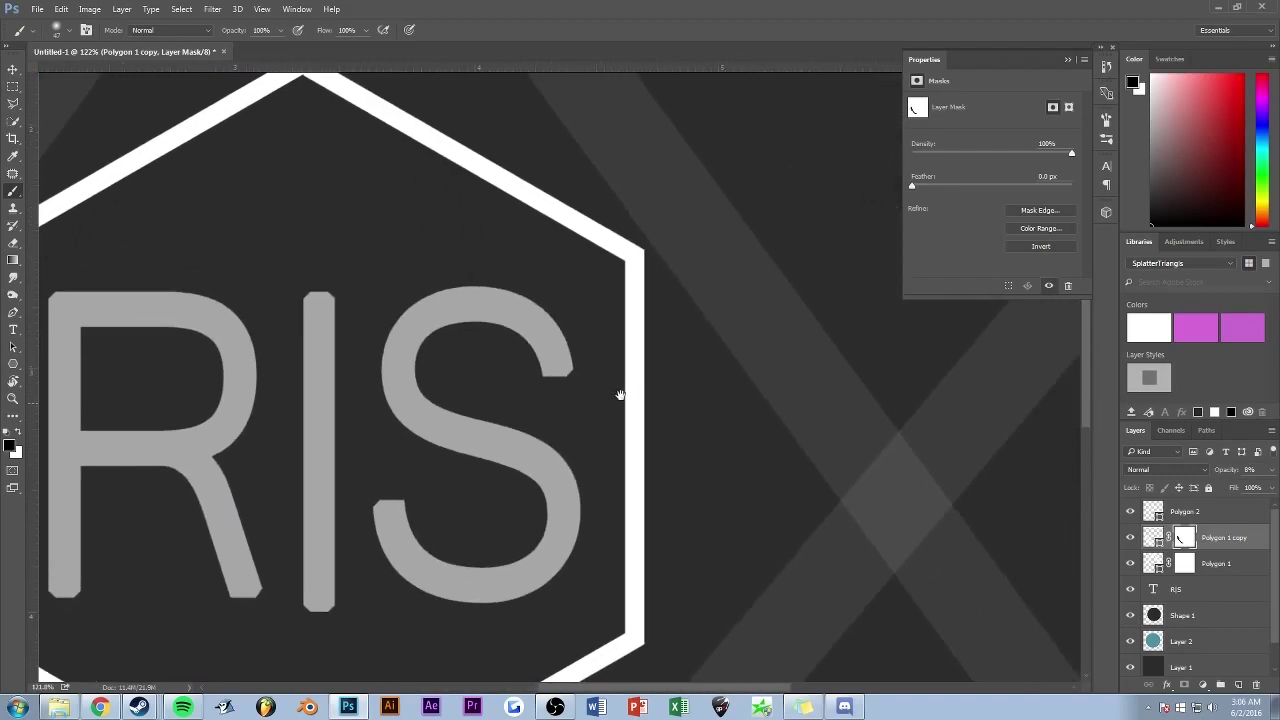
{"action": "scroll", "coordinate": [611, 396], "scroll_direction": "down", "scroll_amount": 3}
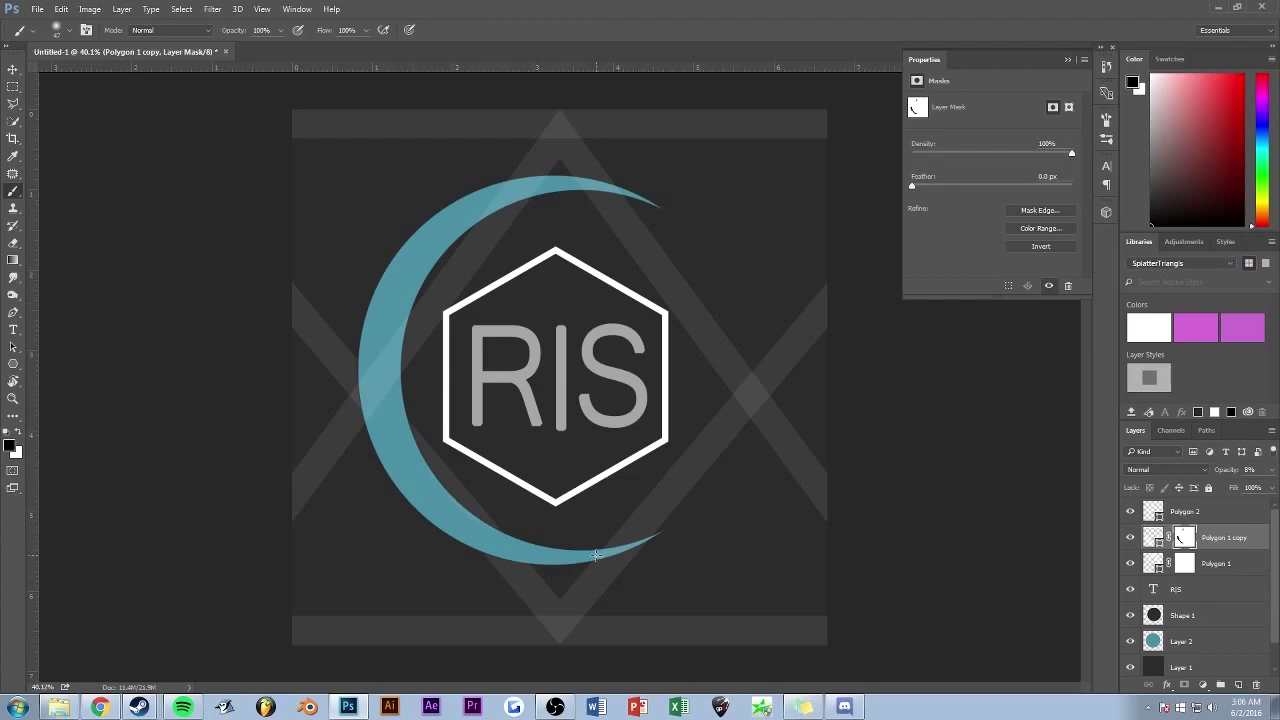
{"action": "scroll", "coordinate": [623, 551], "scroll_direction": "up", "scroll_amount": 3}
{"action": "scroll", "coordinate": [566, 369], "scroll_direction": "up", "scroll_amount": 2}
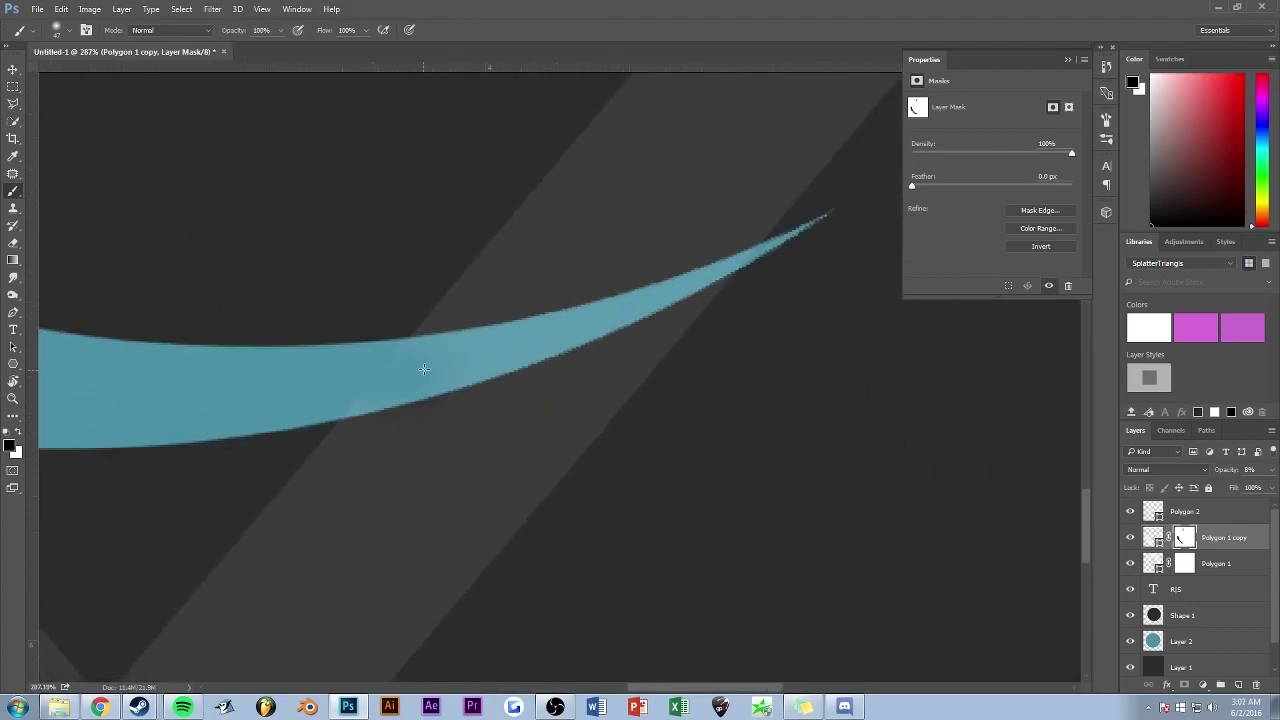
Step: Shrink the brush and touch up the mask along the crescent's thin tip
{"action": "right_click", "coordinate": [424, 364]}
{"action": "left_click_drag", "start_coordinate": [505, 398], "coordinate": [497, 400]}
{"action": "key", "text": "Return"}
{"action": "right_click", "coordinate": [642, 300]}
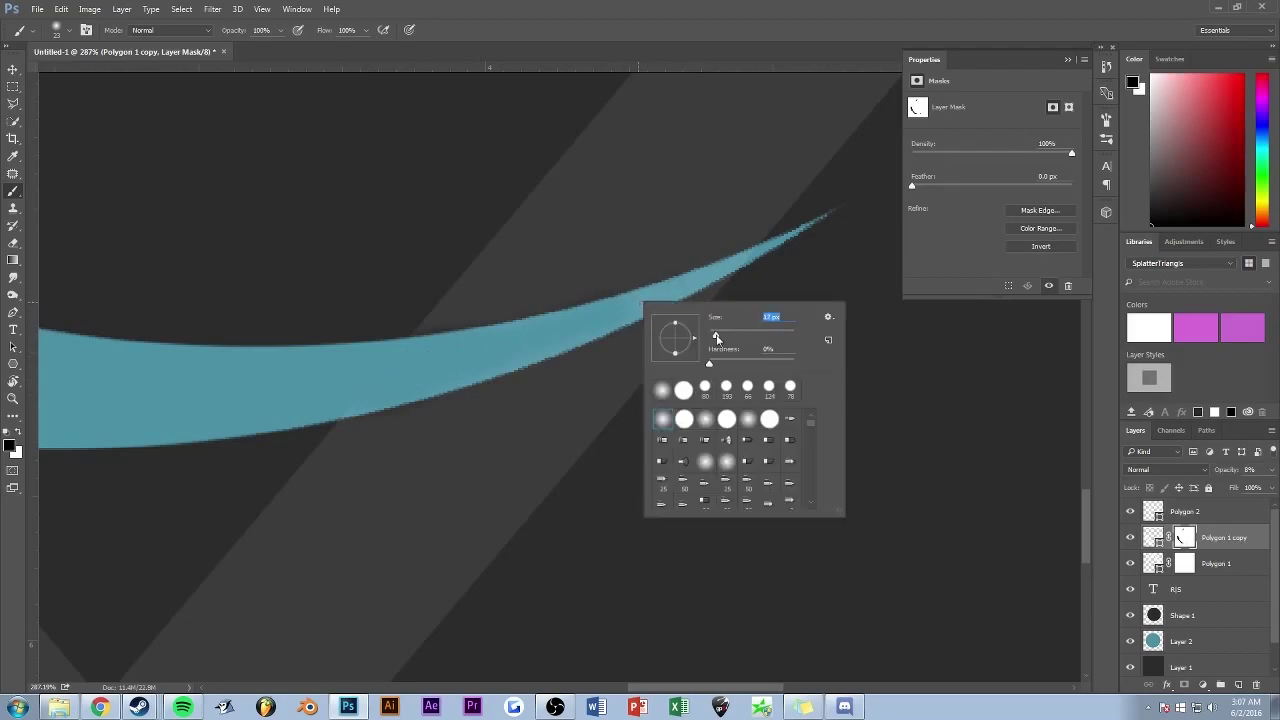
{"action": "key", "text": "Return"}
{"action": "right_click", "coordinate": [660, 306]}
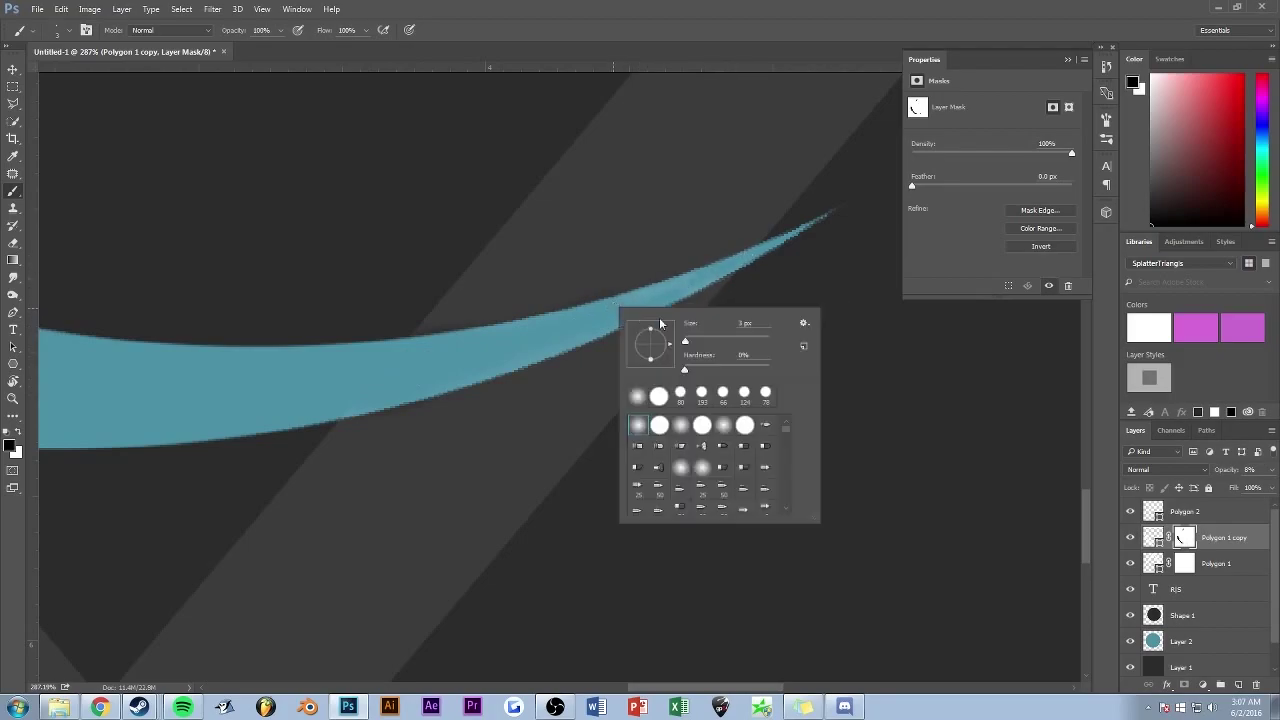
{"action": "key", "text": "Return"}
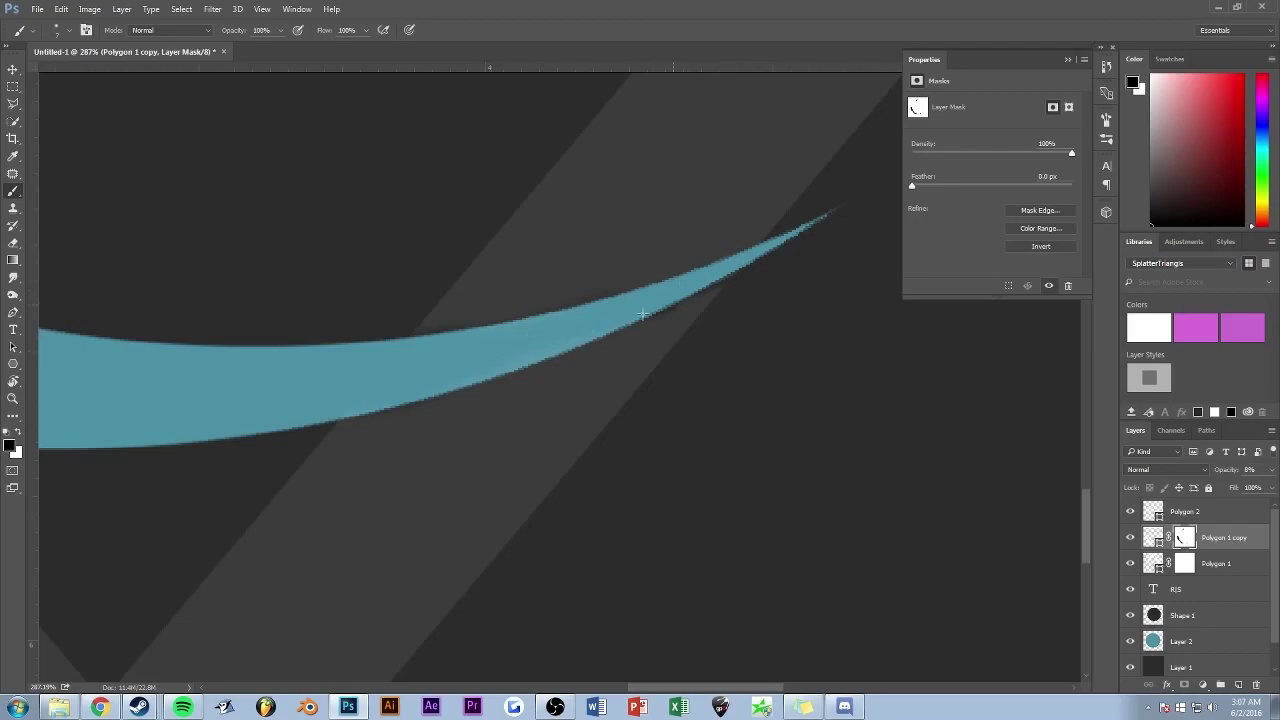
{"action": "left_click_drag", "start_coordinate": [642, 314], "coordinate": [683, 290]}
{"action": "scroll", "coordinate": [516, 363], "scroll_direction": "down", "scroll_amount": 10}
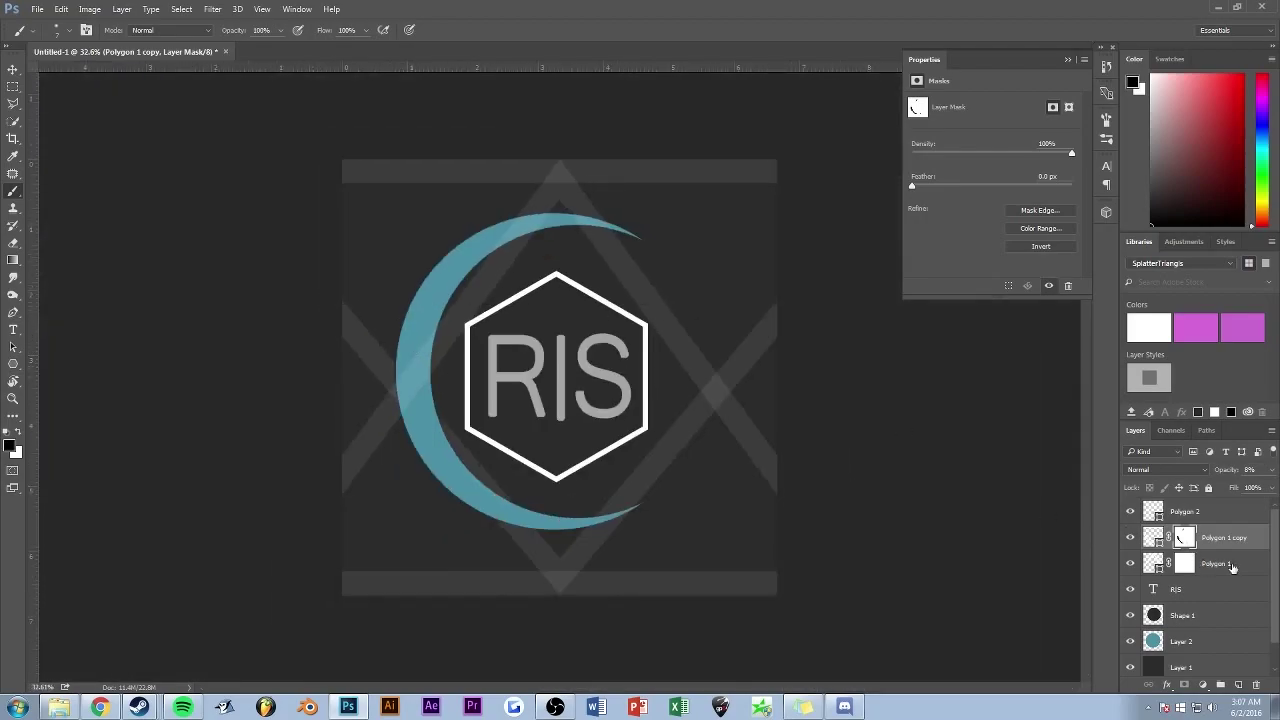
Step: On the upward triangle's mask, hide the light patches on the crescent's left and right edges
{"action": "left_click", "coordinate": [1232, 567]}
{"action": "scroll", "coordinate": [365, 378], "scroll_direction": "up", "scroll_amount": 5}
{"action": "right_click", "coordinate": [437, 352]}
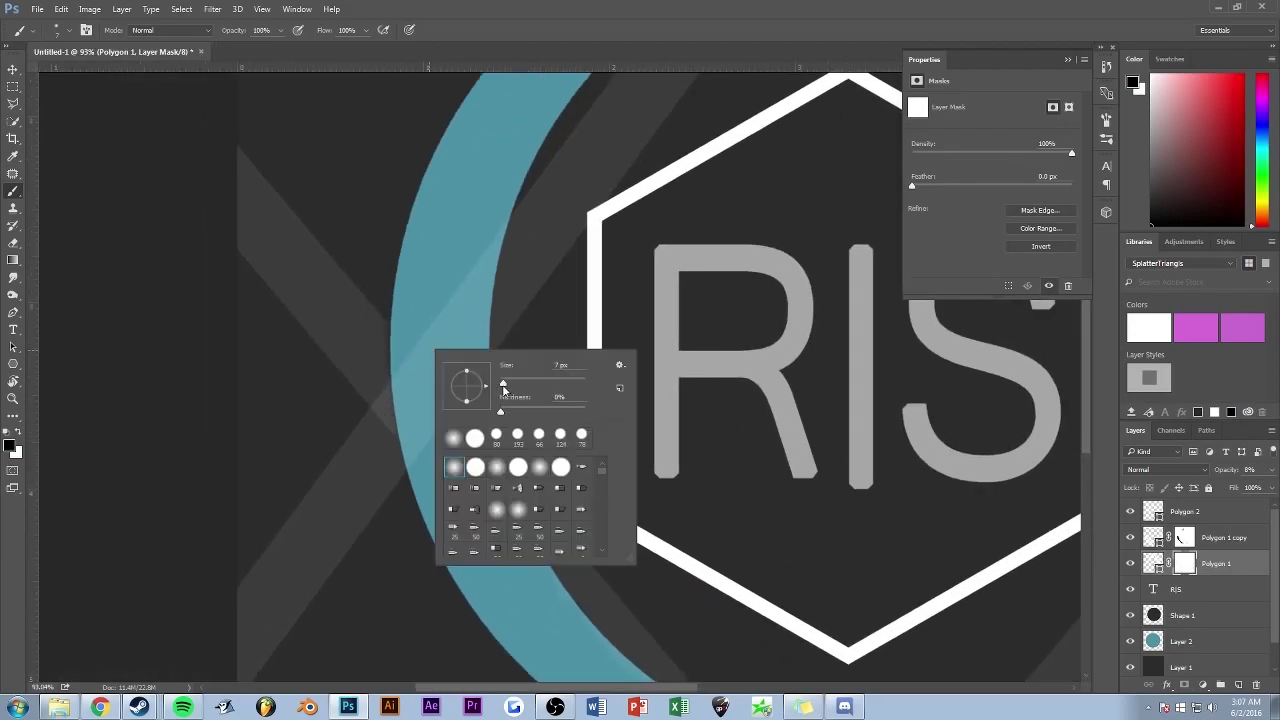
{"action": "key", "text": "Return"}
{"action": "left_click_drag", "start_coordinate": [424, 432], "coordinate": [427, 336]}
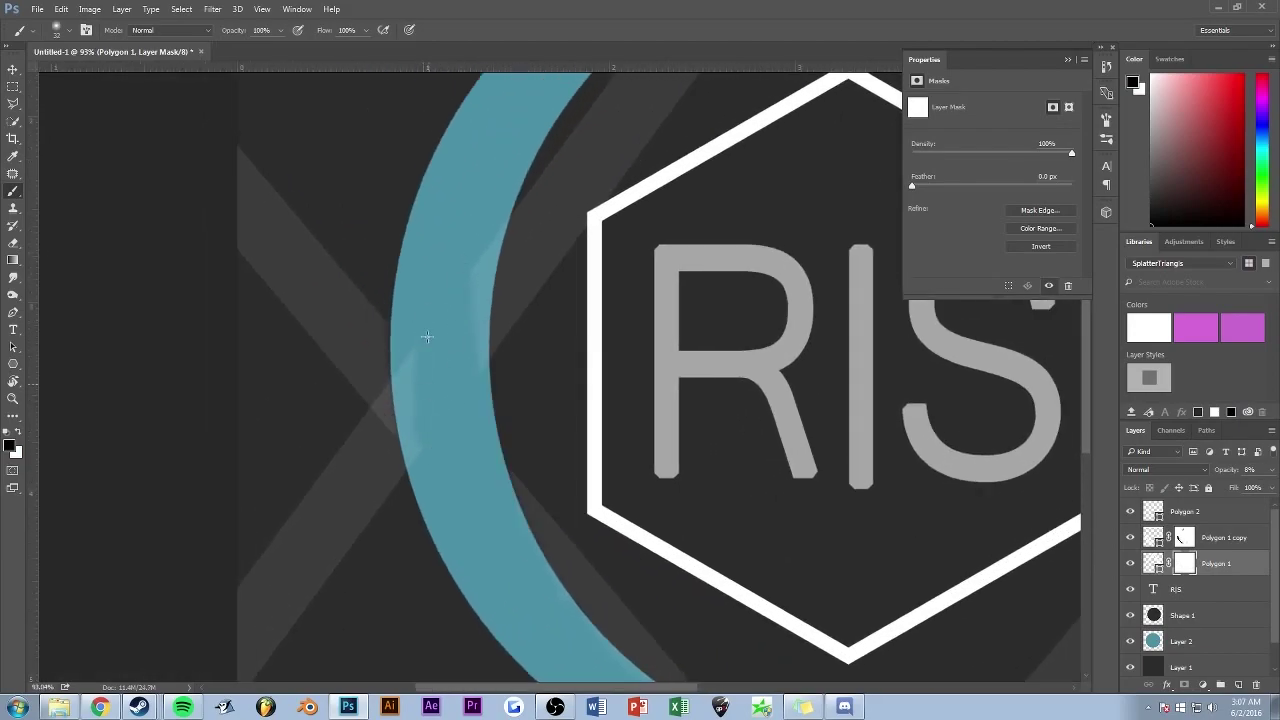
{"action": "scroll", "coordinate": [409, 420], "scroll_direction": "down", "scroll_amount": 3}
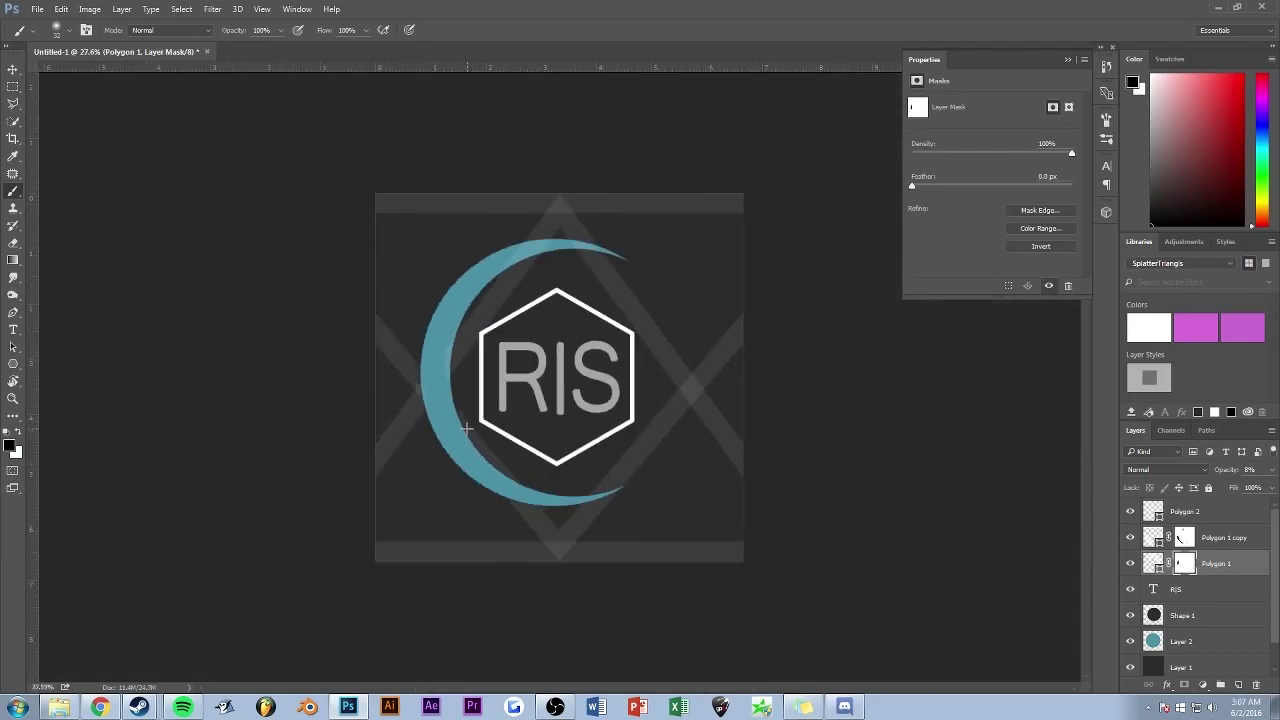
{"action": "scroll", "coordinate": [463, 428], "scroll_direction": "up", "scroll_amount": 2}
{"action": "scroll", "coordinate": [423, 360], "scroll_direction": "up", "scroll_amount": 4}
{"action": "left_click_drag", "start_coordinate": [379, 278], "coordinate": [360, 539]}
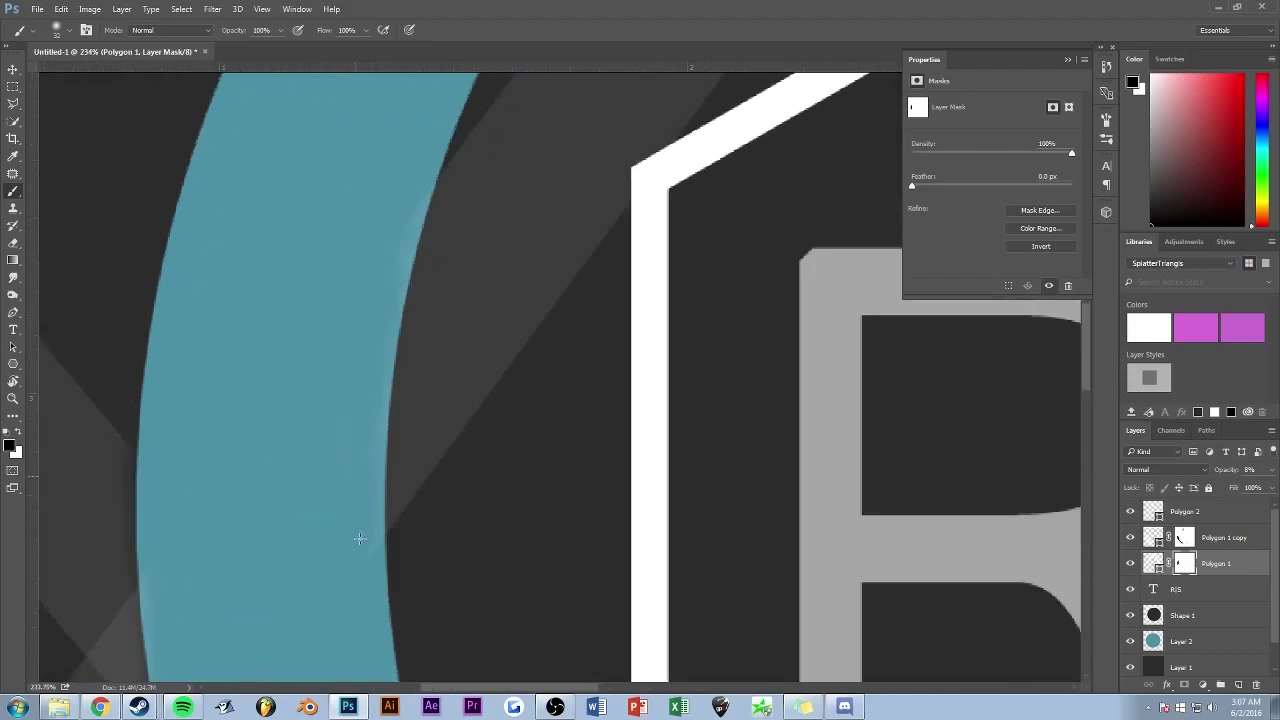
Step: Mask out the lighter patch on the teal band, undoing a misplaced stroke
{"action": "scroll", "coordinate": [410, 203], "scroll_direction": "down", "scroll_amount": 2}
{"action": "scroll", "coordinate": [377, 200], "scroll_direction": "down", "scroll_amount": 2}
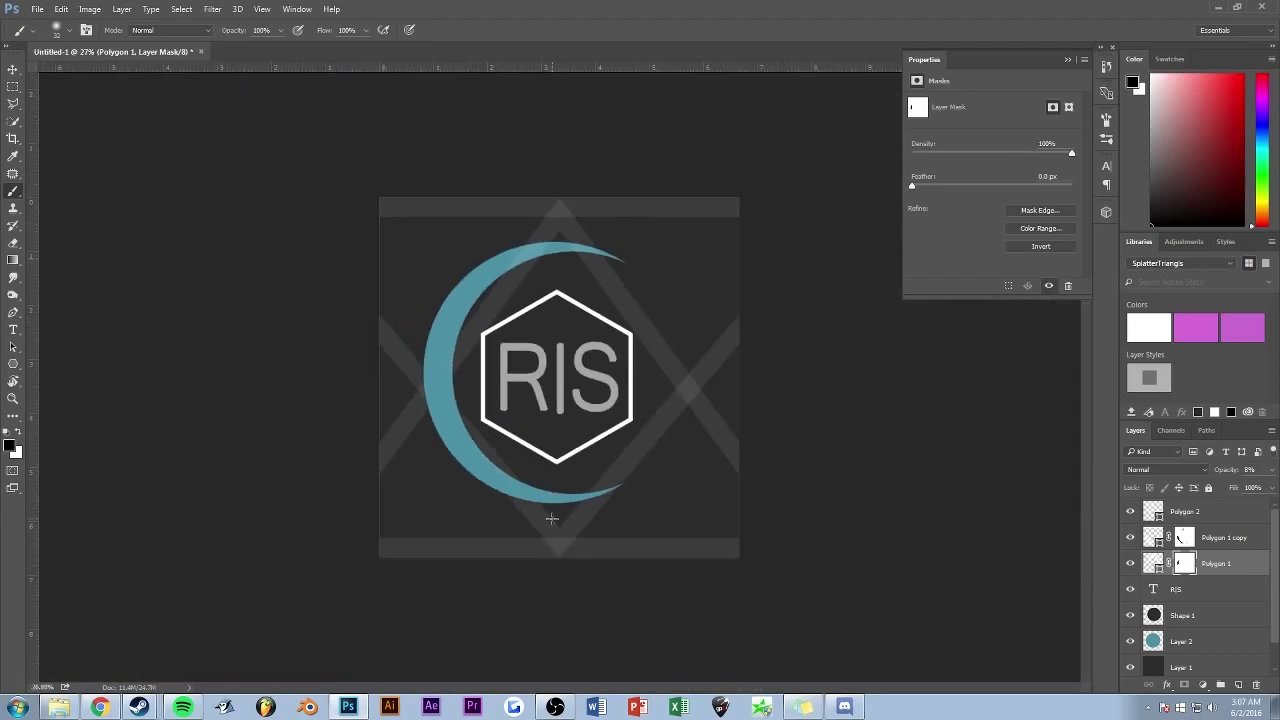
{"action": "scroll", "coordinate": [563, 229], "scroll_direction": "up", "scroll_amount": 1}
{"action": "scroll", "coordinate": [547, 389], "scroll_direction": "up", "scroll_amount": 3}
{"action": "left_click_drag", "start_coordinate": [495, 235], "coordinate": [566, 320]}
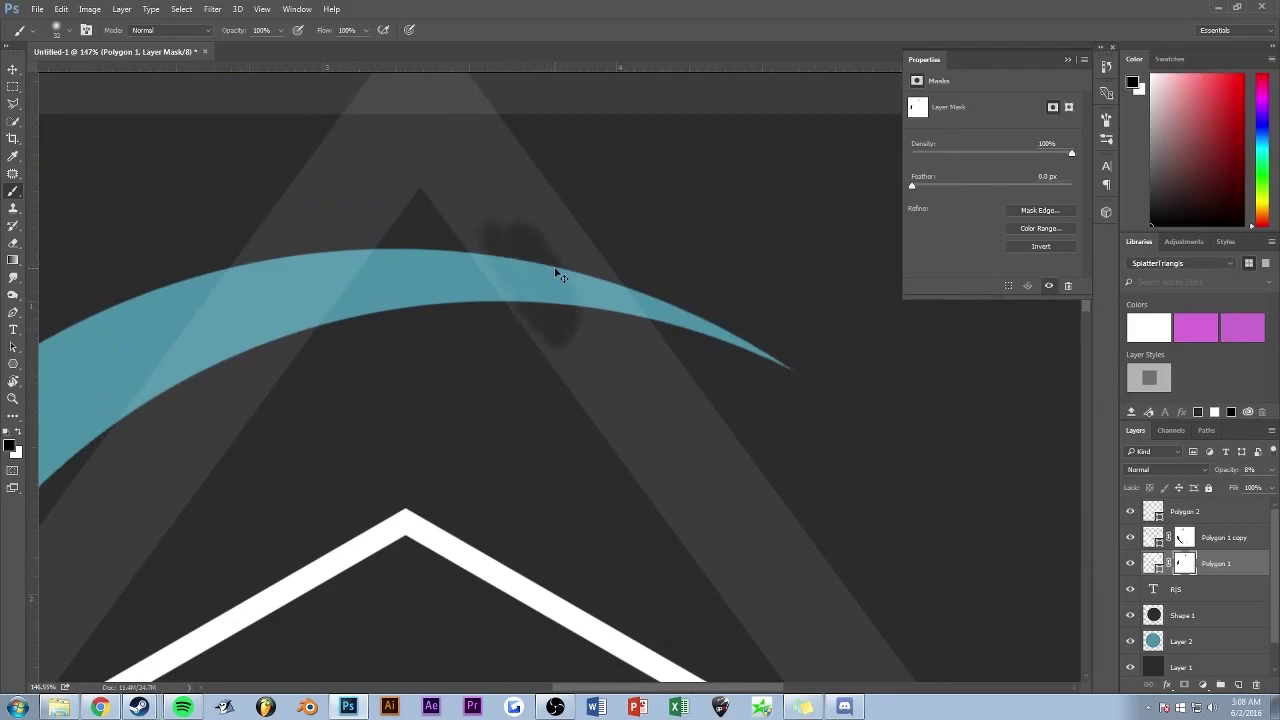
{"action": "key", "text": "ctrl+z"}
{"action": "scroll", "coordinate": [546, 234], "scroll_direction": "up", "scroll_amount": 3}
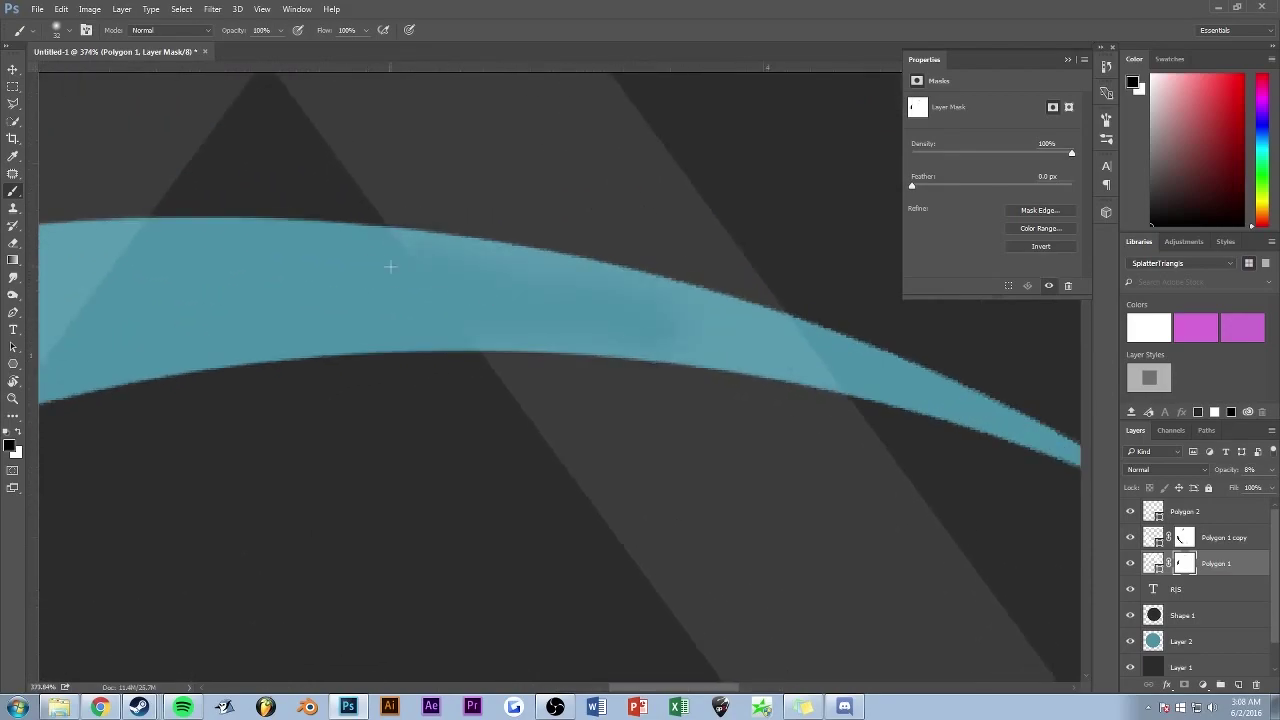
{"action": "mouse_move", "coordinate": [592, 313]}
{"action": "left_mouse_down"}
{"action": "mouse_move", "coordinate": [678, 343]}
{"action": "mouse_move", "coordinate": [839, 368]}
{"action": "left_mouse_up"}
Step: With a smaller brush, mask out the light streak on the band's top edge
{"action": "right_click", "coordinate": [678, 343]}
{"action": "scroll", "coordinate": [370, 280], "scroll_direction": "up", "scroll_amount": 1}
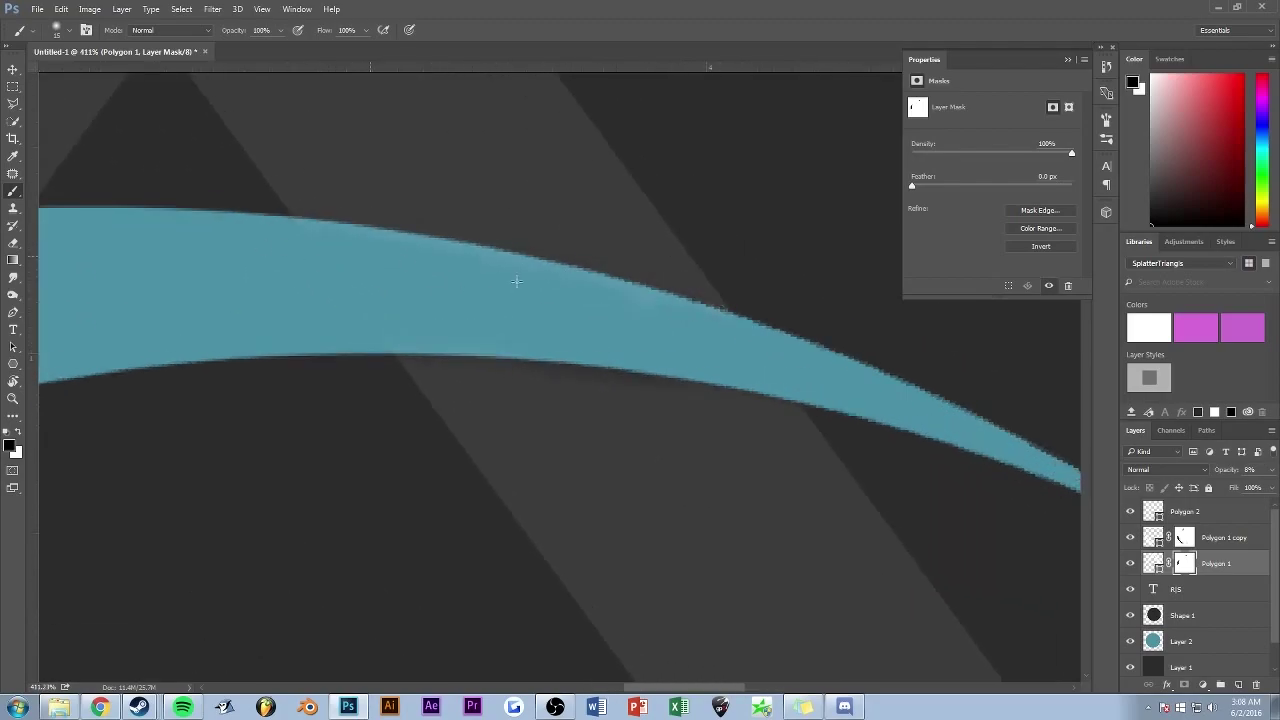
{"action": "scroll", "coordinate": [395, 315], "scroll_direction": "down", "scroll_amount": 5}
{"action": "scroll", "coordinate": [435, 252], "scroll_direction": "down", "scroll_amount": 3}
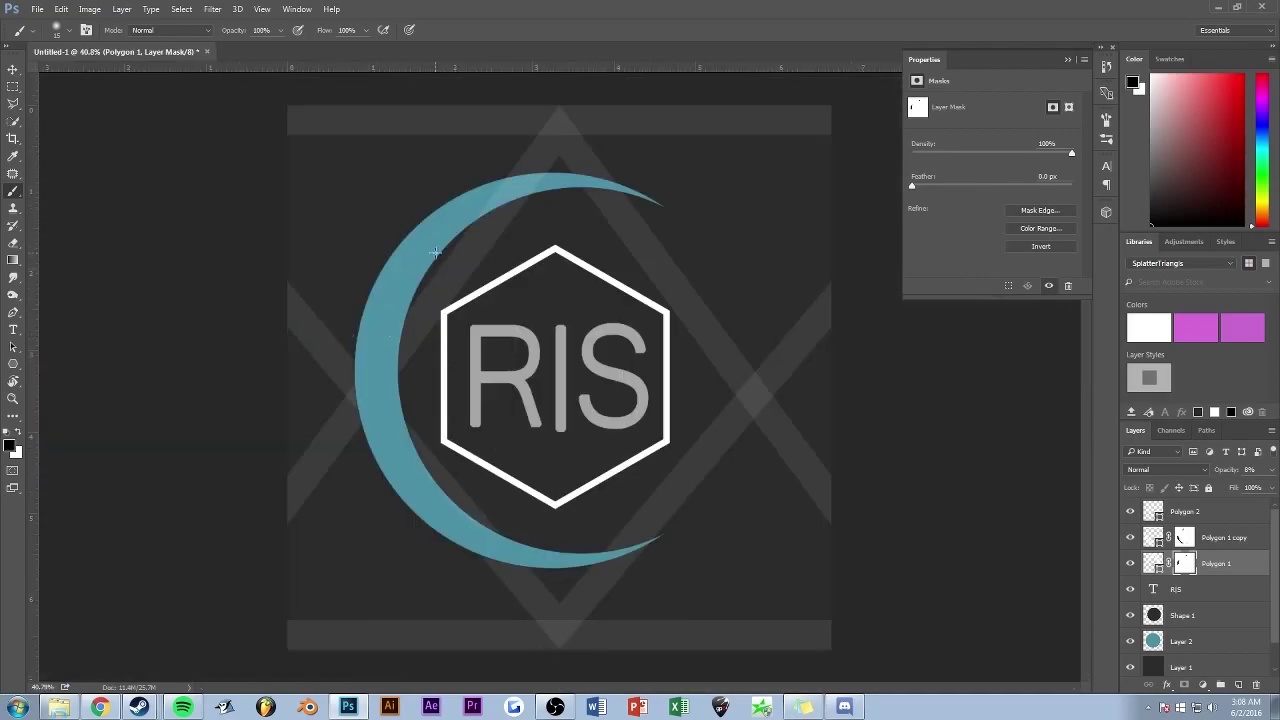
{"action": "scroll", "coordinate": [450, 230], "scroll_direction": "up", "scroll_amount": 2}
{"action": "scroll", "coordinate": [375, 279], "scroll_direction": "up", "scroll_amount": 4}
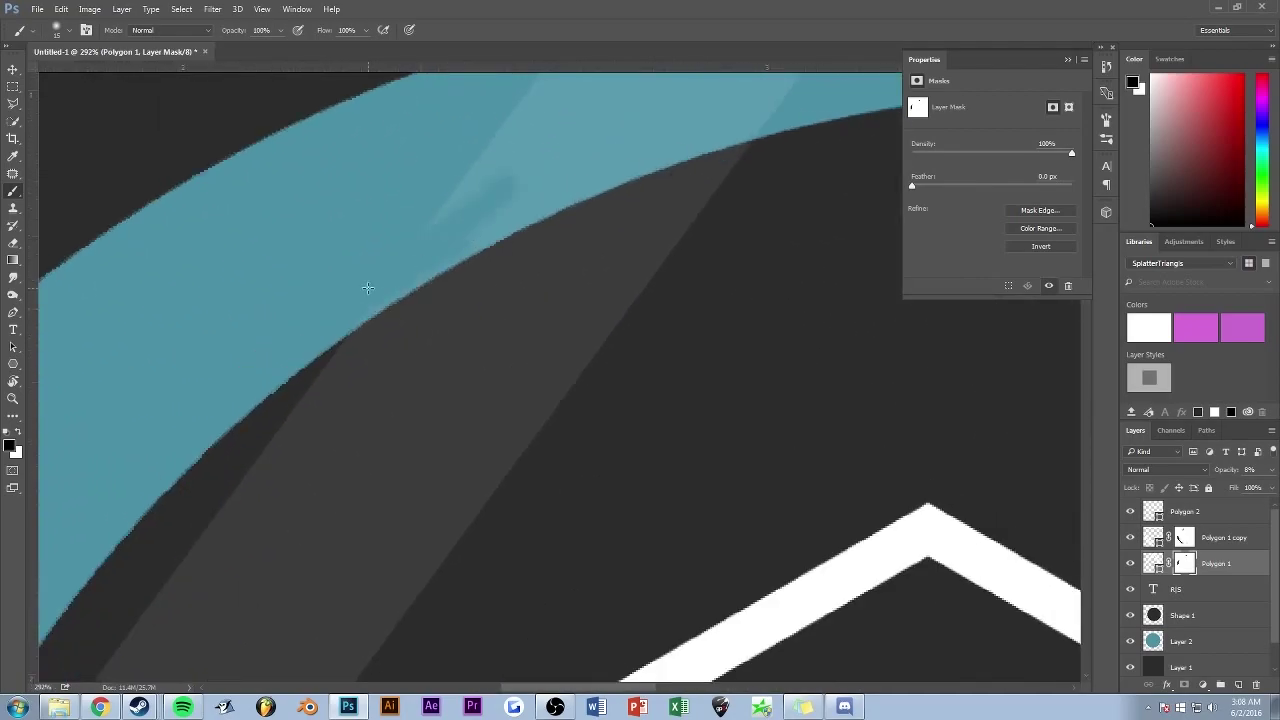
{"action": "scroll", "coordinate": [520, 230], "scroll_direction": "up", "scroll_amount": 3}
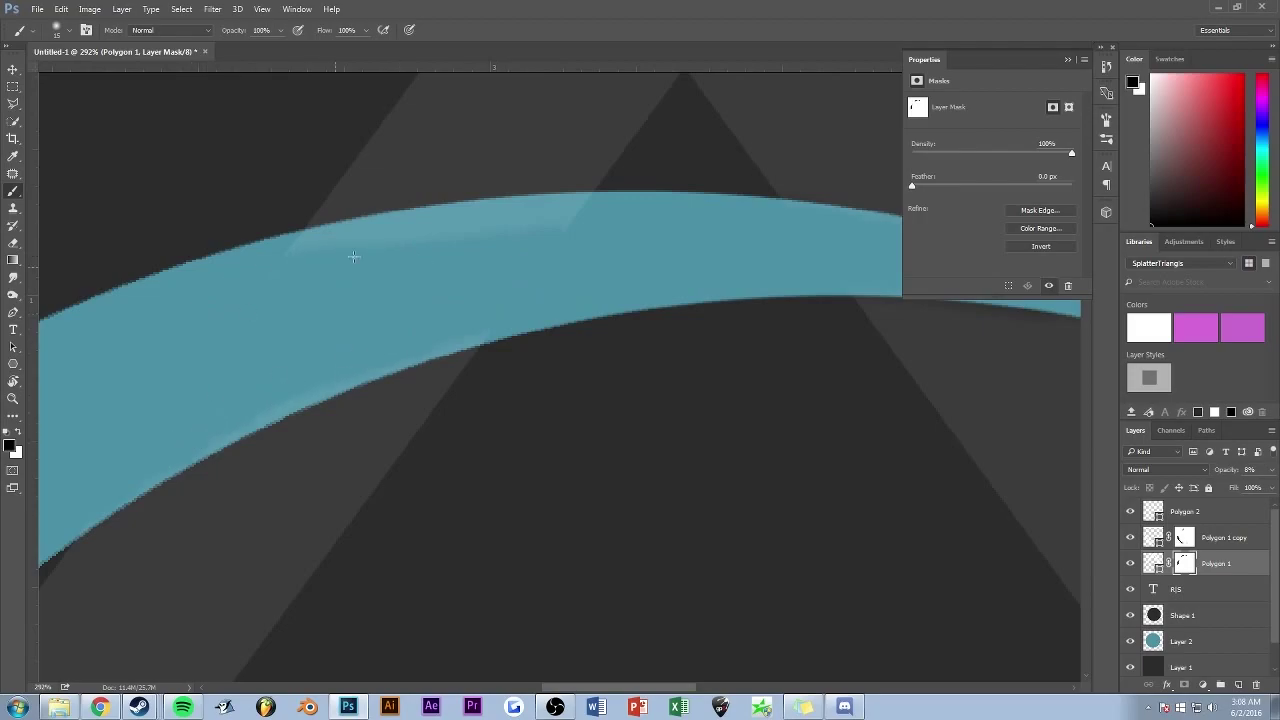
{"action": "left_click_drag", "start_coordinate": [353, 257], "coordinate": [509, 213]}
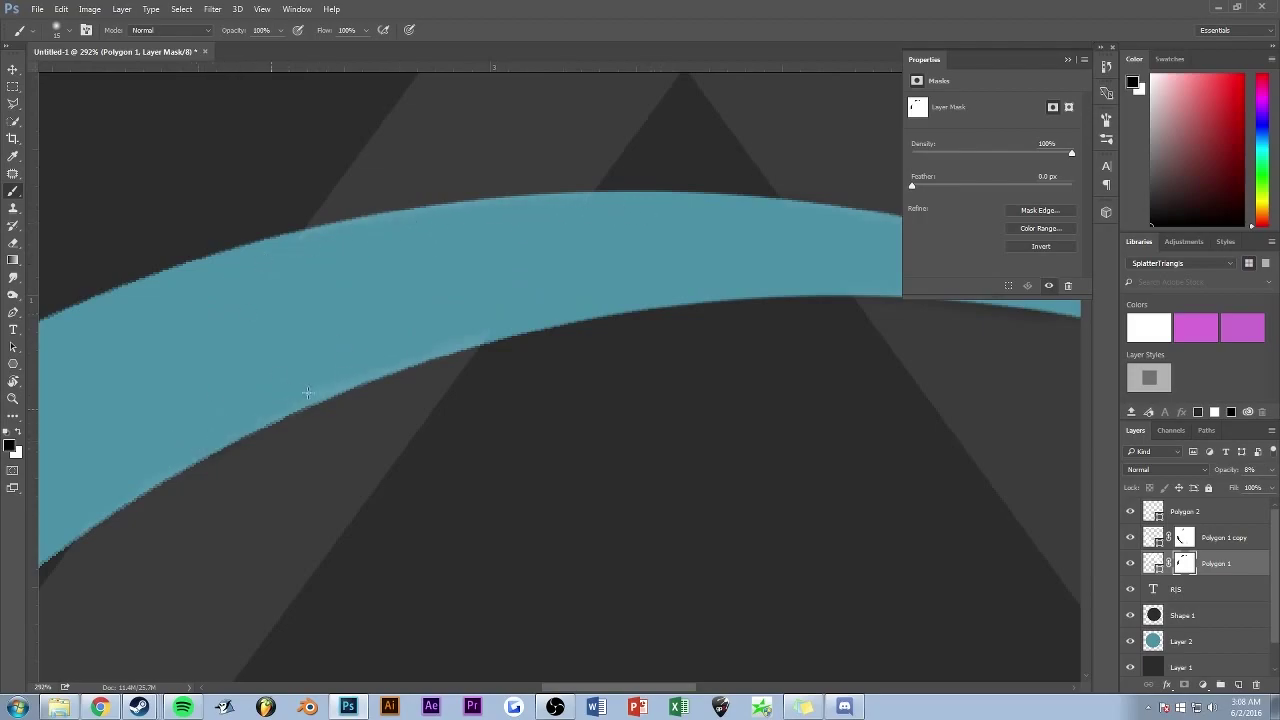
{"action": "scroll", "coordinate": [493, 330], "scroll_direction": "down", "scroll_amount": 3}
{"action": "scroll", "coordinate": [560, 371], "scroll_direction": "down", "scroll_amount": 3}
{"action": "scroll", "coordinate": [563, 200], "scroll_direction": "up", "scroll_amount": 3}
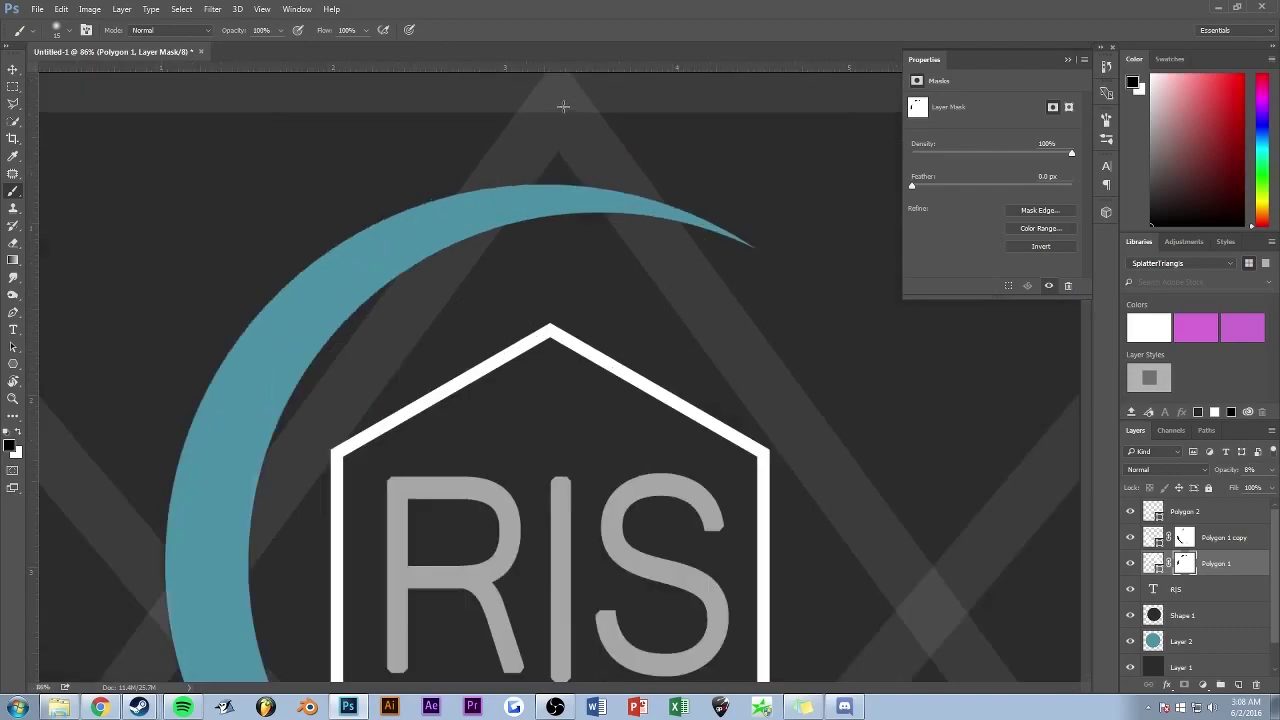
{"action": "scroll", "coordinate": [565, 312], "scroll_direction": "up", "scroll_amount": 3}
Step: Fade the triangle's top apex with a soft 48 px brush
{"action": "left_click_drag", "start_coordinate": [571, 249], "coordinate": [426, 277]}
{"action": "key", "text": "ctrl+z"}
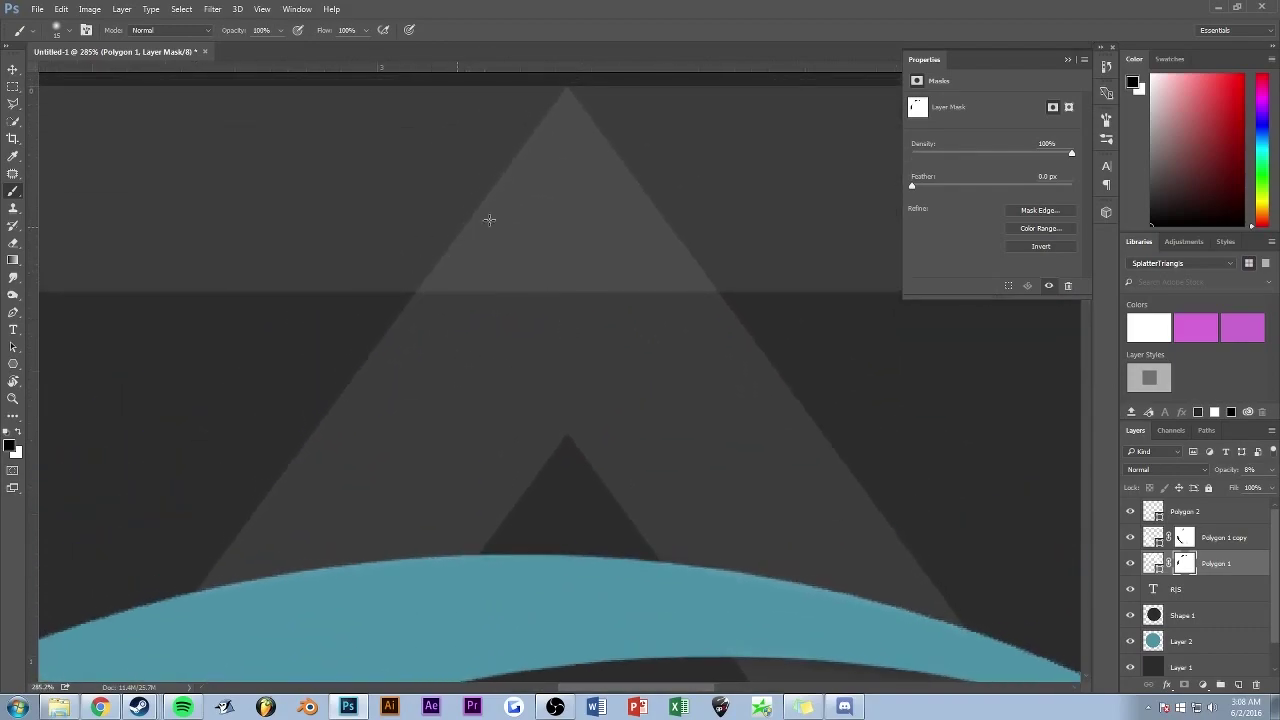
{"action": "left_click_drag", "start_coordinate": [489, 217], "coordinate": [579, 104]}
{"action": "right_click", "coordinate": [549, 166]}
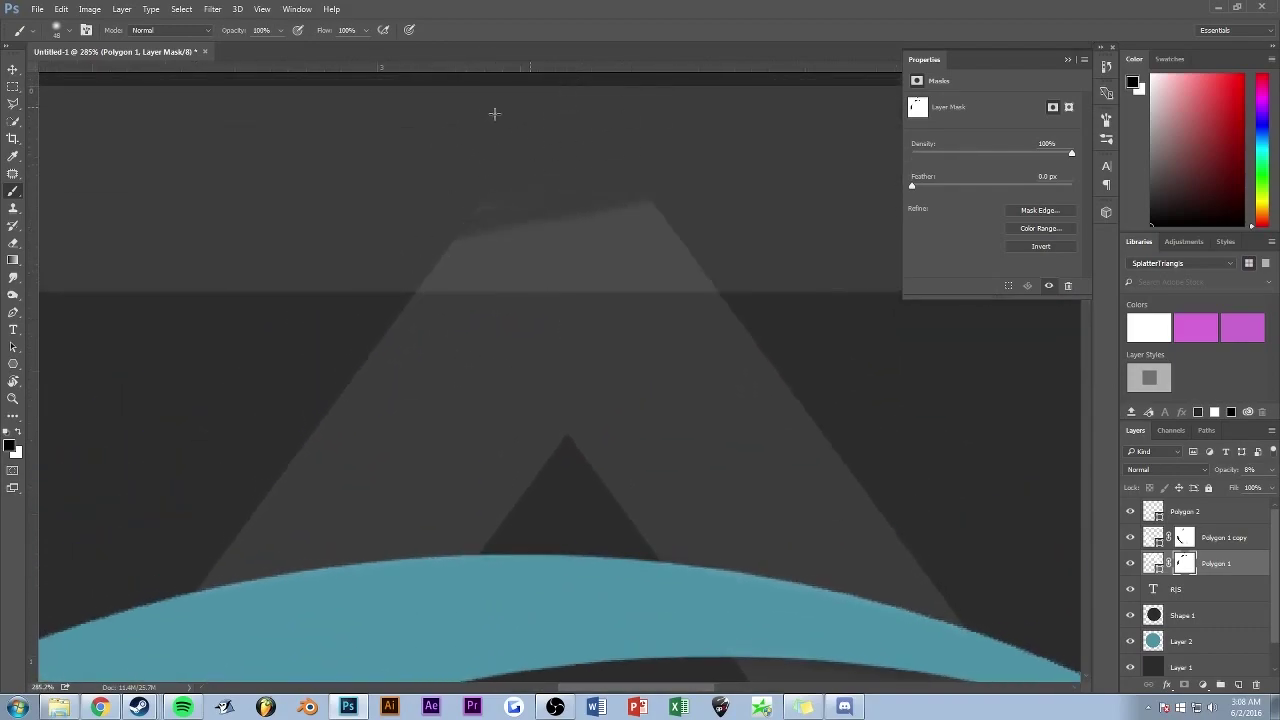
{"action": "mouse_move", "coordinate": [495, 111]}
{"action": "left_mouse_down"}
{"action": "mouse_move", "coordinate": [534, 197]}
{"action": "mouse_move", "coordinate": [445, 241]}
{"action": "left_mouse_up"}
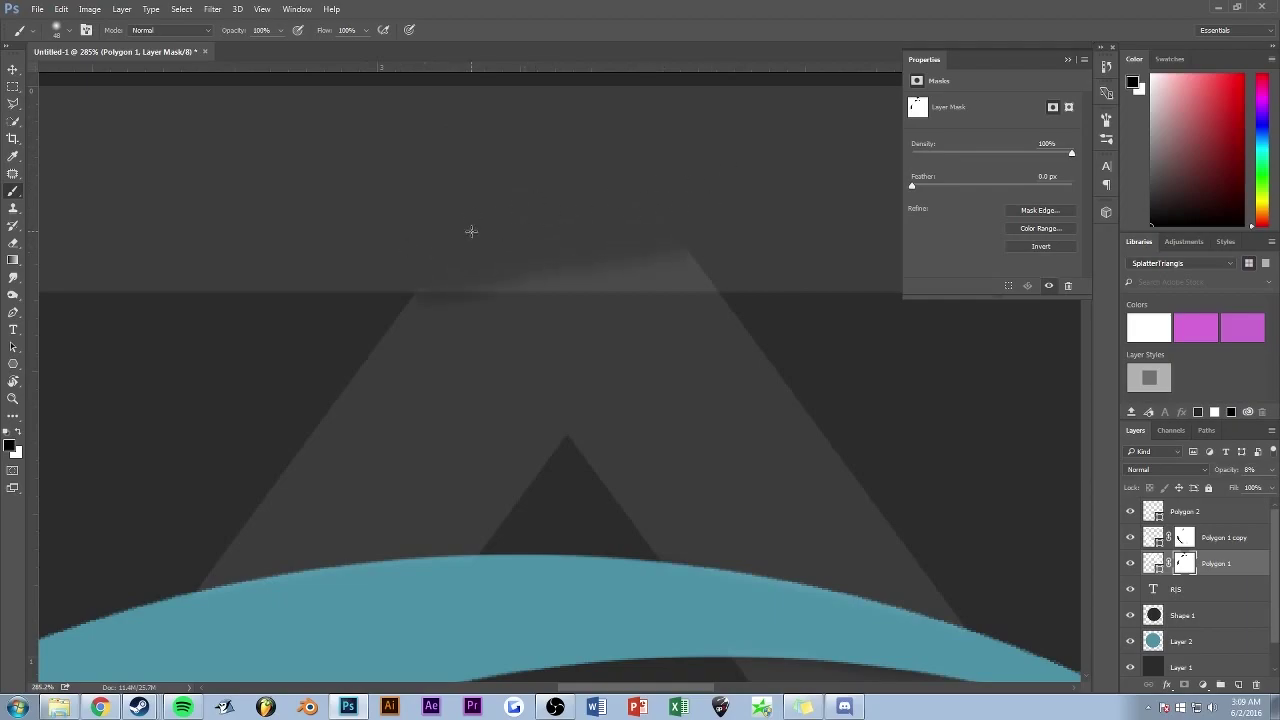
{"action": "right_click", "coordinate": [660, 214]}
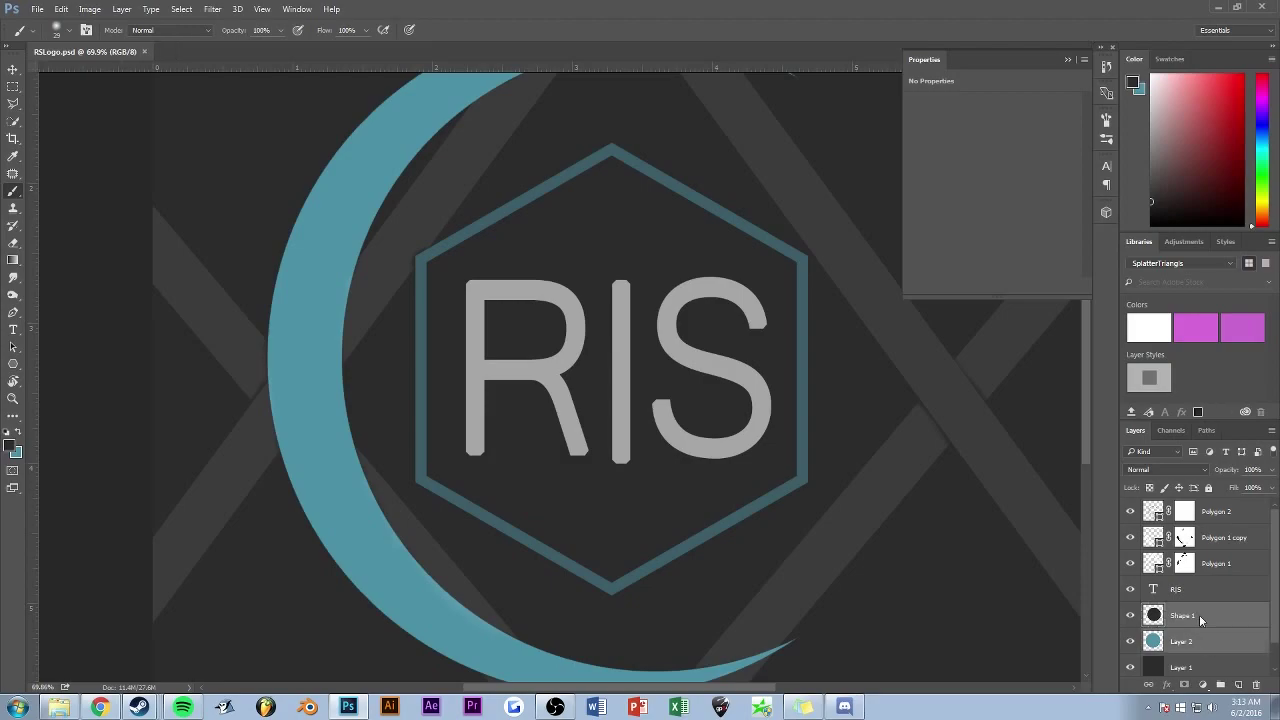
Step: Merge Layer 2 down into Shape 1
{"action": "right_click", "coordinate": [1200, 621]}
{"action": "left_click", "coordinate": [1086, 497]}
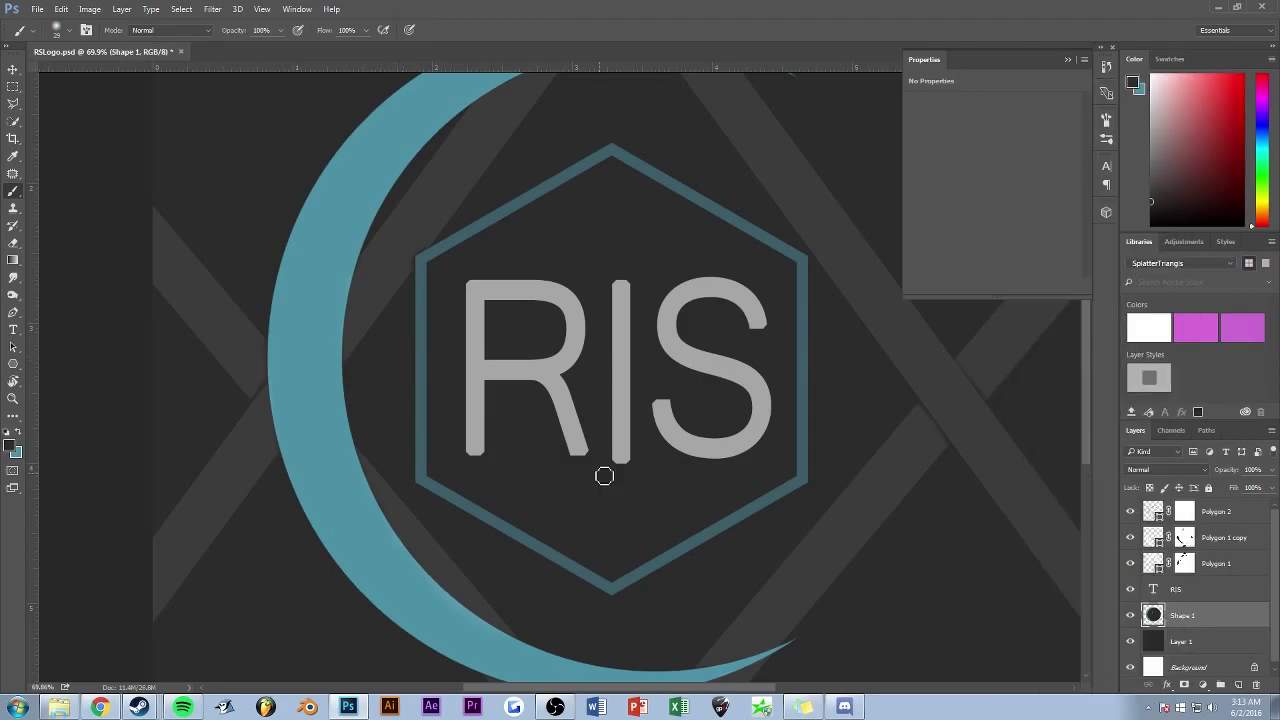
{"action": "left_click", "coordinate": [1130, 538]}
Step: On the Polygon 1 copy mask, paint out the grey glow along the arc and the tip's upper edge
{"action": "left_click", "coordinate": [1185, 537]}
{"action": "scroll", "coordinate": [374, 474], "scroll_direction": "up", "scroll_amount": 5}
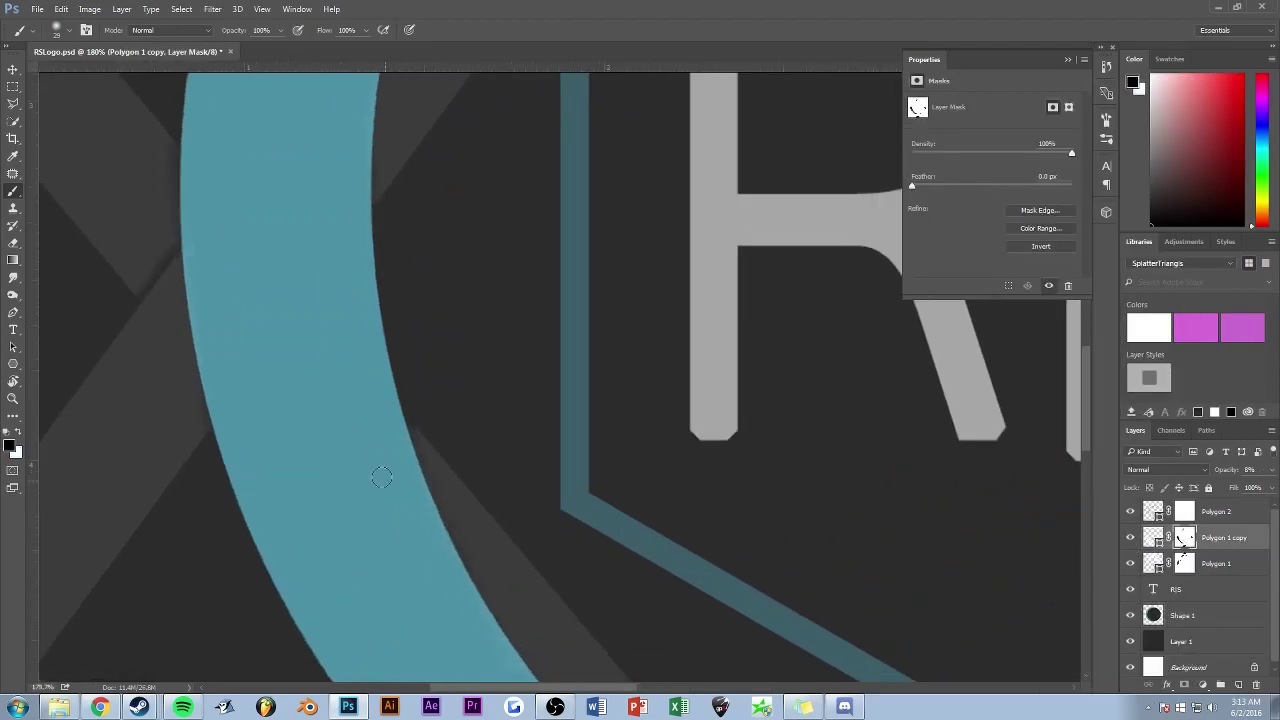
{"action": "left_click_drag", "start_coordinate": [586, 543], "coordinate": [371, 273]}
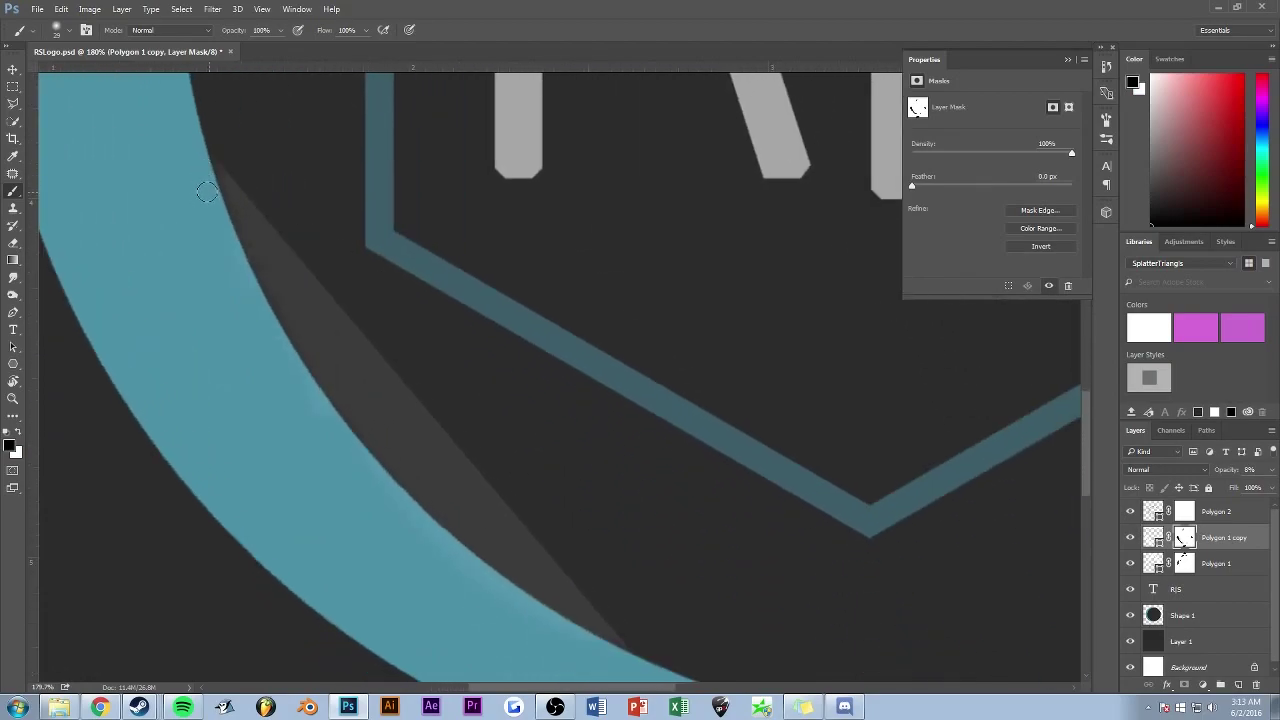
{"action": "mouse_move", "coordinate": [300, 376]}
{"action": "left_mouse_down"}
{"action": "mouse_move", "coordinate": [406, 480]}
{"action": "mouse_move", "coordinate": [297, 354]}
{"action": "mouse_move", "coordinate": [405, 502]}
{"action": "mouse_move", "coordinate": [580, 636]}
{"action": "left_mouse_up"}
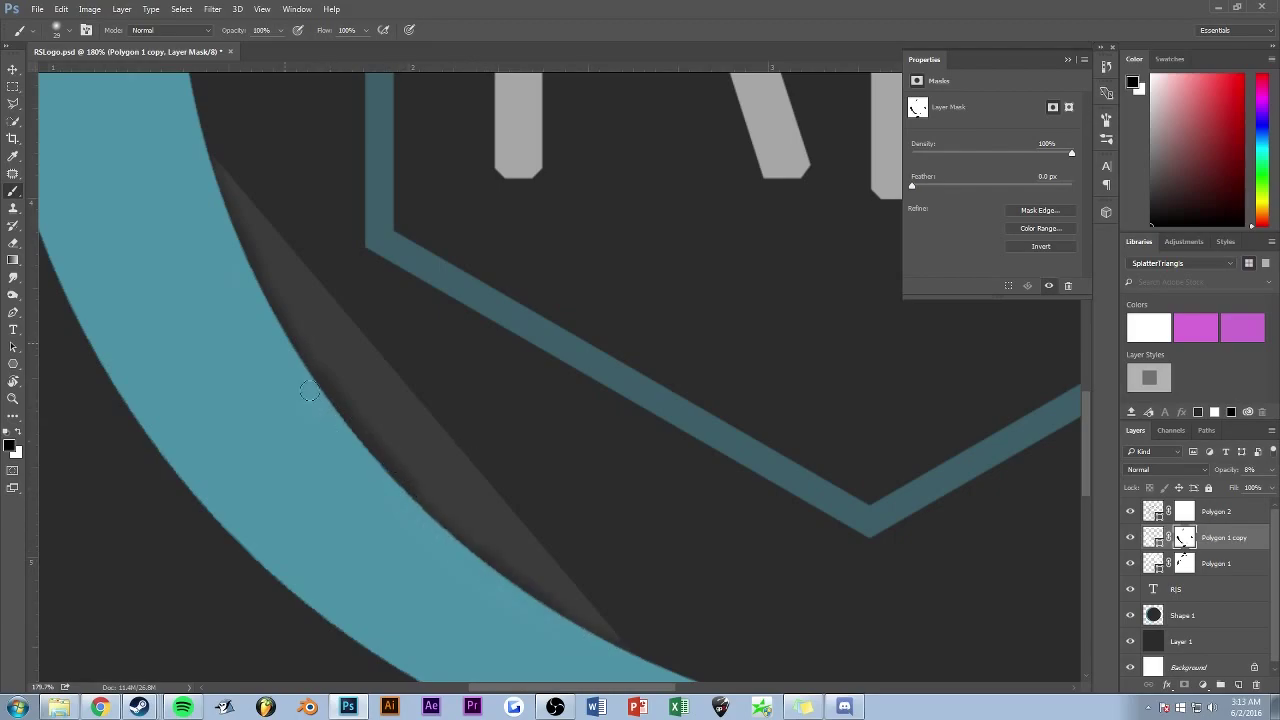
{"action": "scroll", "coordinate": [424, 372], "scroll_direction": "down", "scroll_amount": 5}
{"action": "scroll", "coordinate": [552, 443], "scroll_direction": "up", "scroll_amount": 3}
{"action": "scroll", "coordinate": [480, 551], "scroll_direction": "up", "scroll_amount": 3}
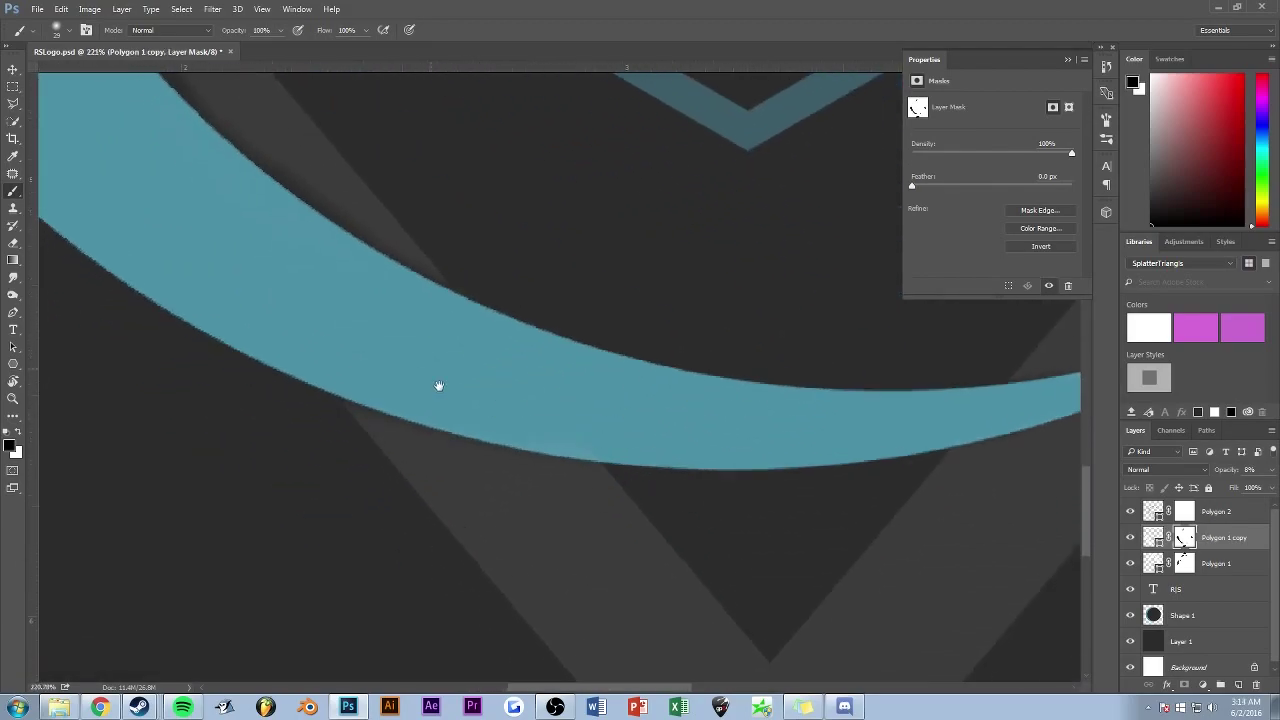
{"action": "scroll", "coordinate": [577, 491], "scroll_direction": "down", "scroll_amount": 2}
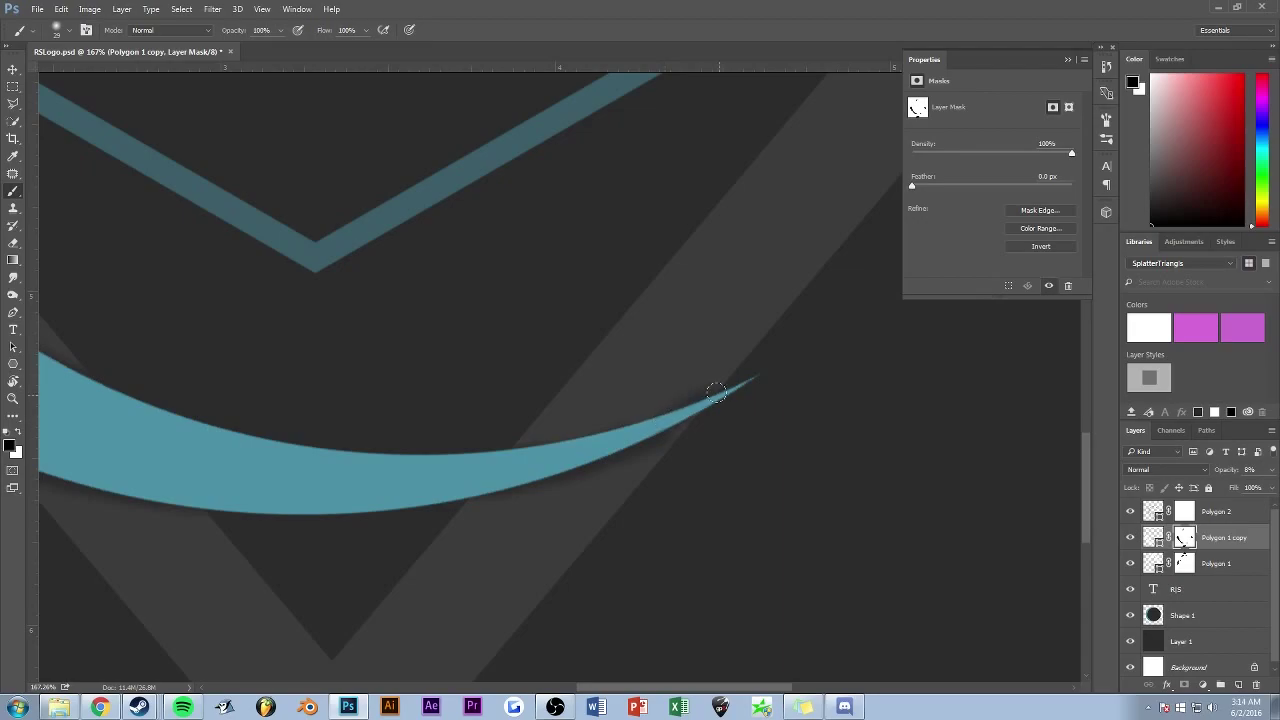
{"action": "left_click_drag", "start_coordinate": [714, 417], "coordinate": [510, 451]}
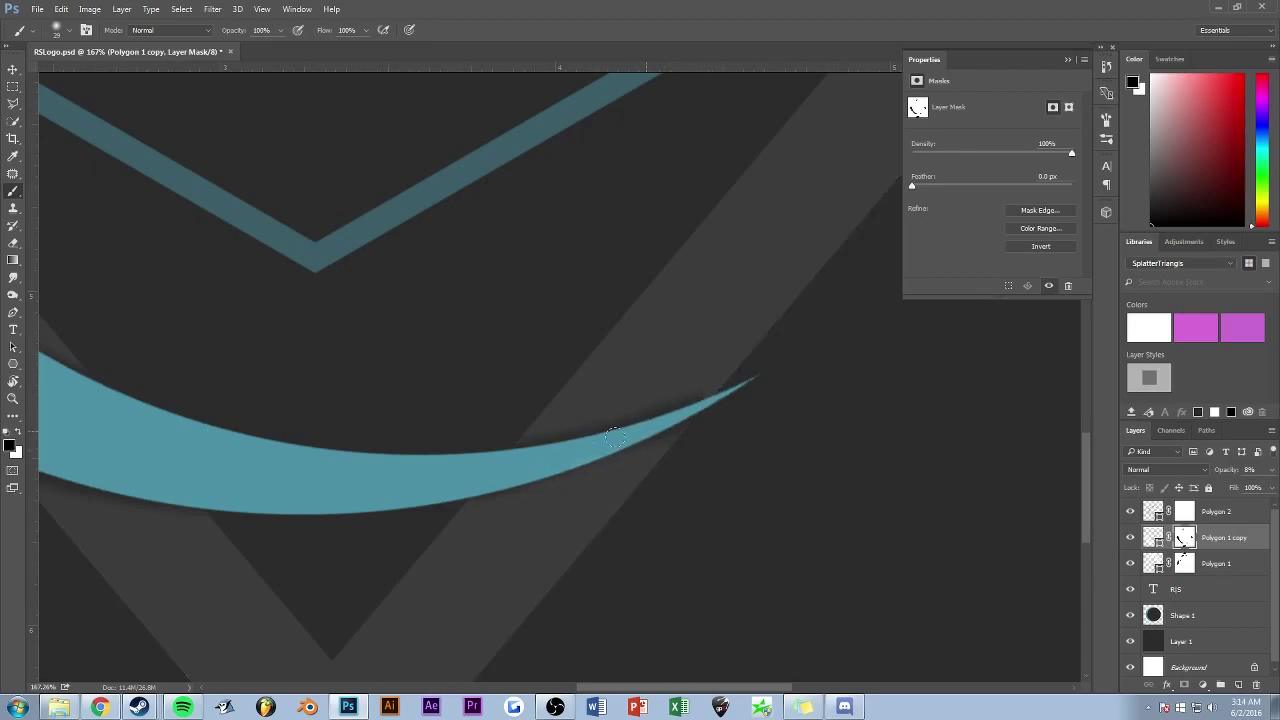
Step: Toggle Polygon 2 to compare, then move to the Polygon 1 mask at the crescent's right tip
{"action": "left_click_drag", "start_coordinate": [614, 480], "coordinate": [486, 217]}
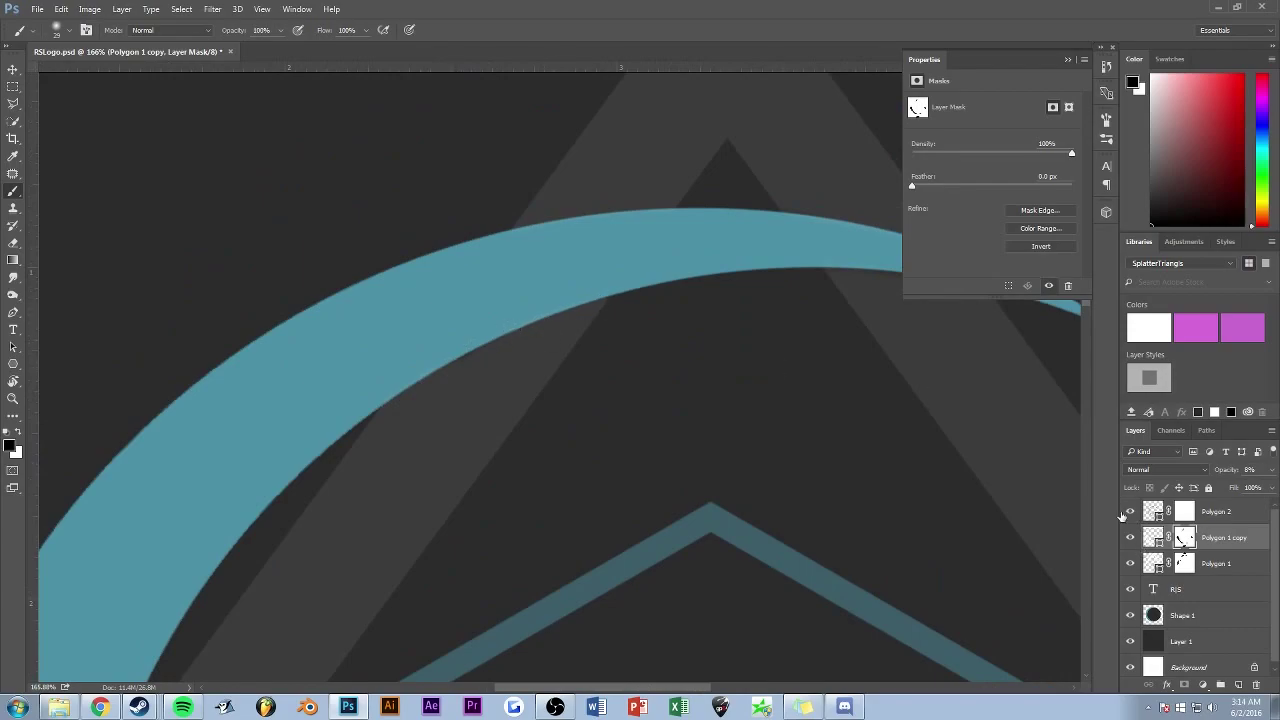
{"action": "left_click", "coordinate": [1130, 512]}
{"action": "left_click", "coordinate": [1131, 512]}
{"action": "left_click", "coordinate": [1184, 563]}
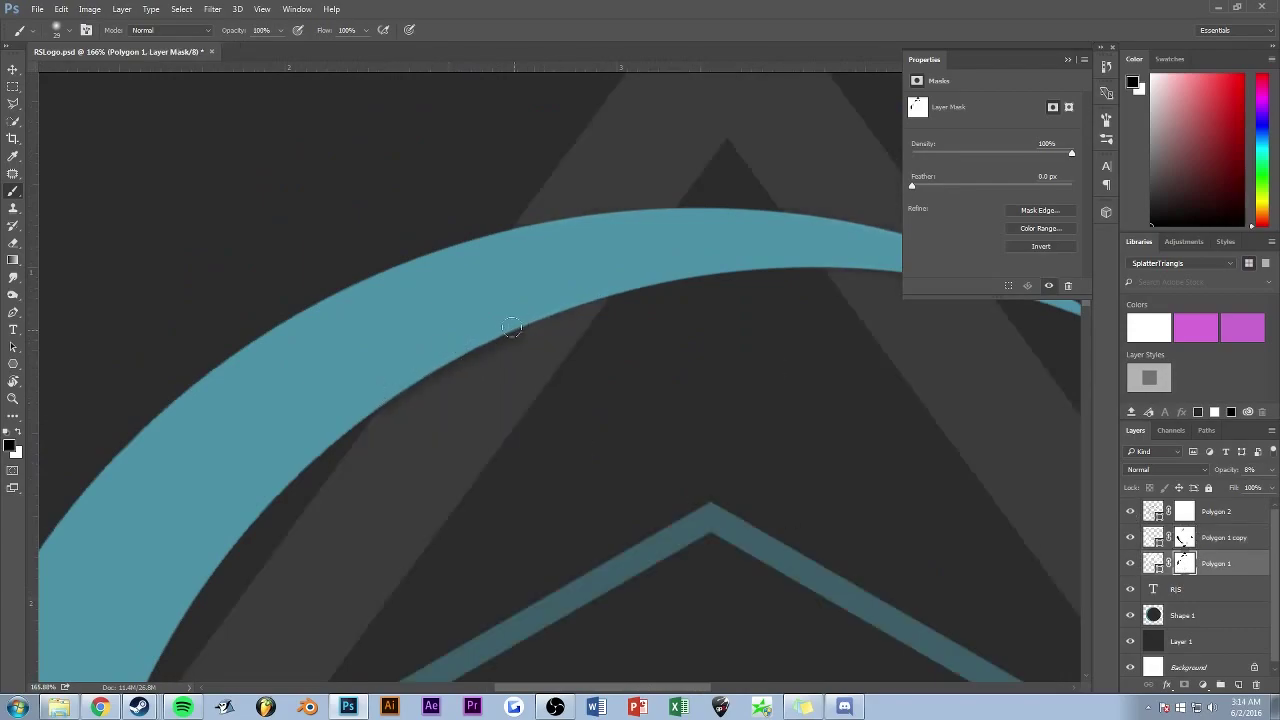
{"action": "left_click_drag", "start_coordinate": [783, 209], "coordinate": [534, 306]}
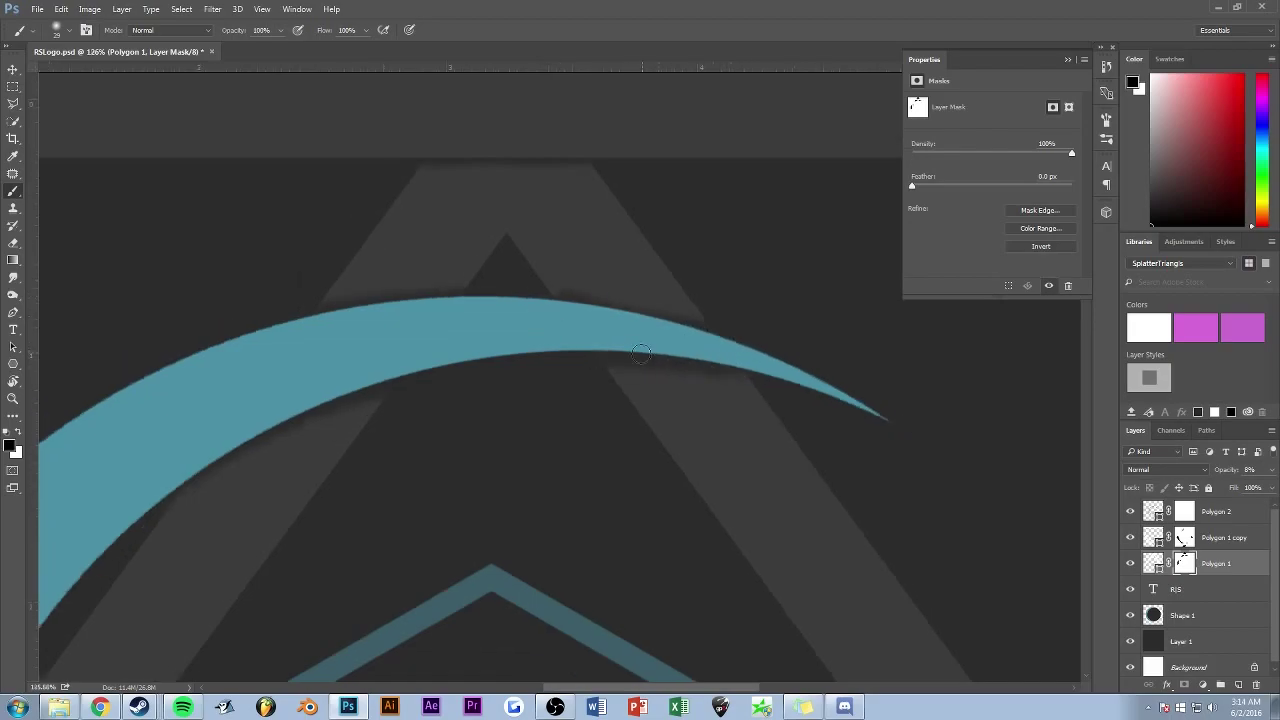
{"action": "scroll", "coordinate": [583, 312], "scroll_direction": "down", "scroll_amount": 3}
{"action": "scroll", "coordinate": [600, 428], "scroll_direction": "up", "scroll_amount": 2}
{"action": "scroll", "coordinate": [454, 235], "scroll_direction": "up", "scroll_amount": 2}
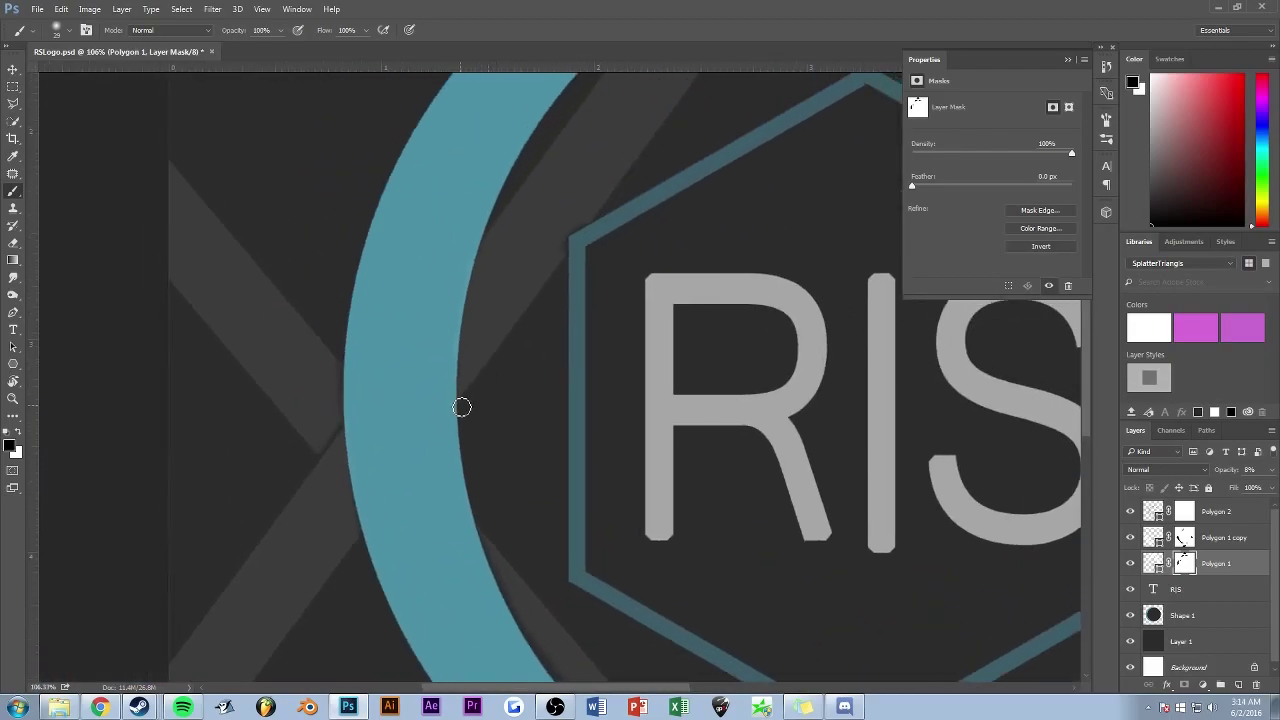
{"action": "scroll", "coordinate": [606, 389], "scroll_direction": "down", "scroll_amount": 5}
{"action": "scroll", "coordinate": [584, 399], "scroll_direction": "up", "scroll_amount": 1}
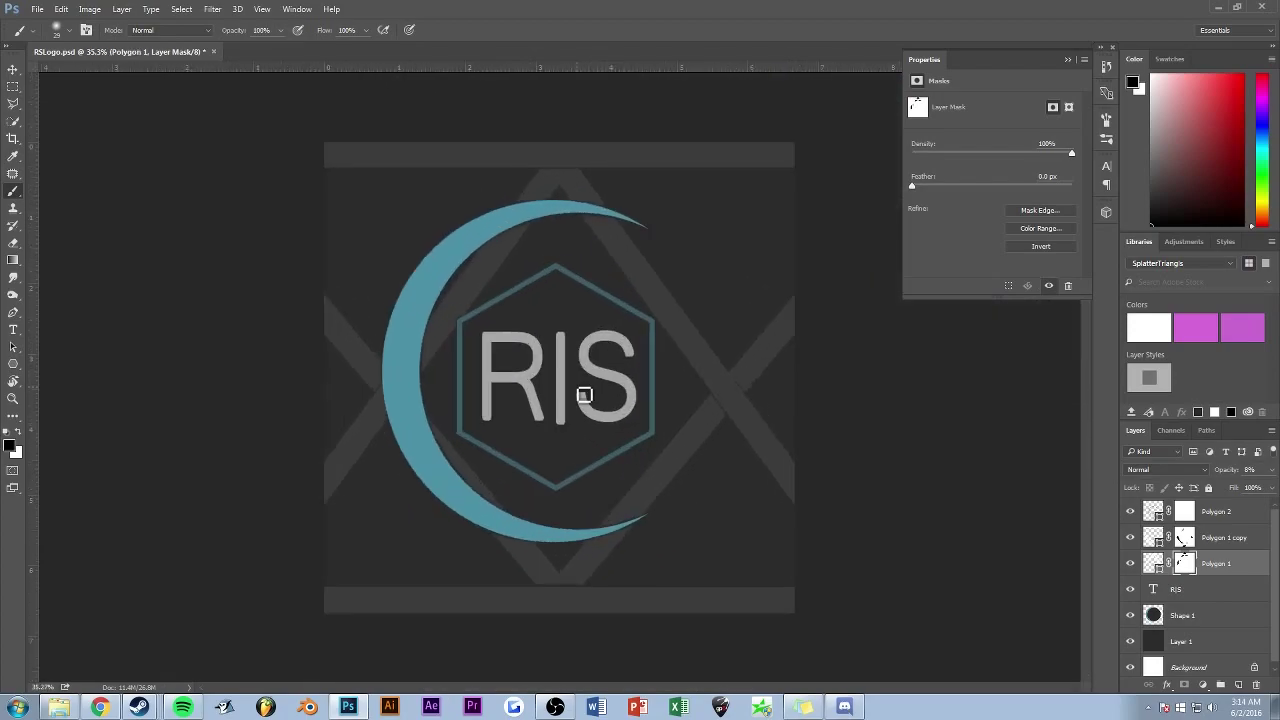